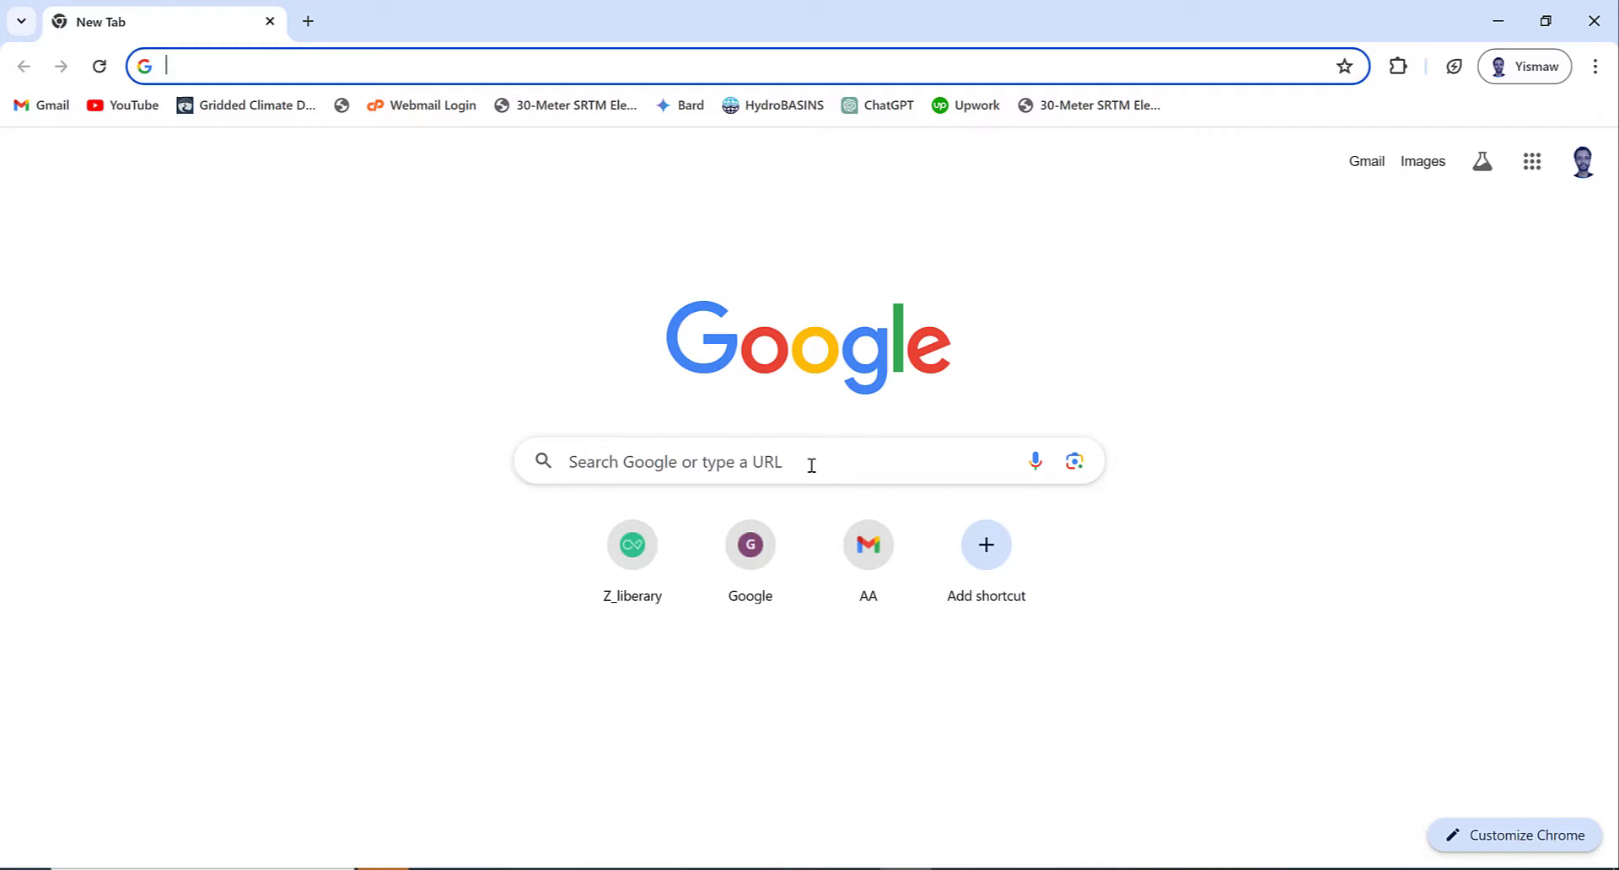
- Google 'hydrosheds' and scan the results for the official HydroSHEDS site
left_click(811, 466)
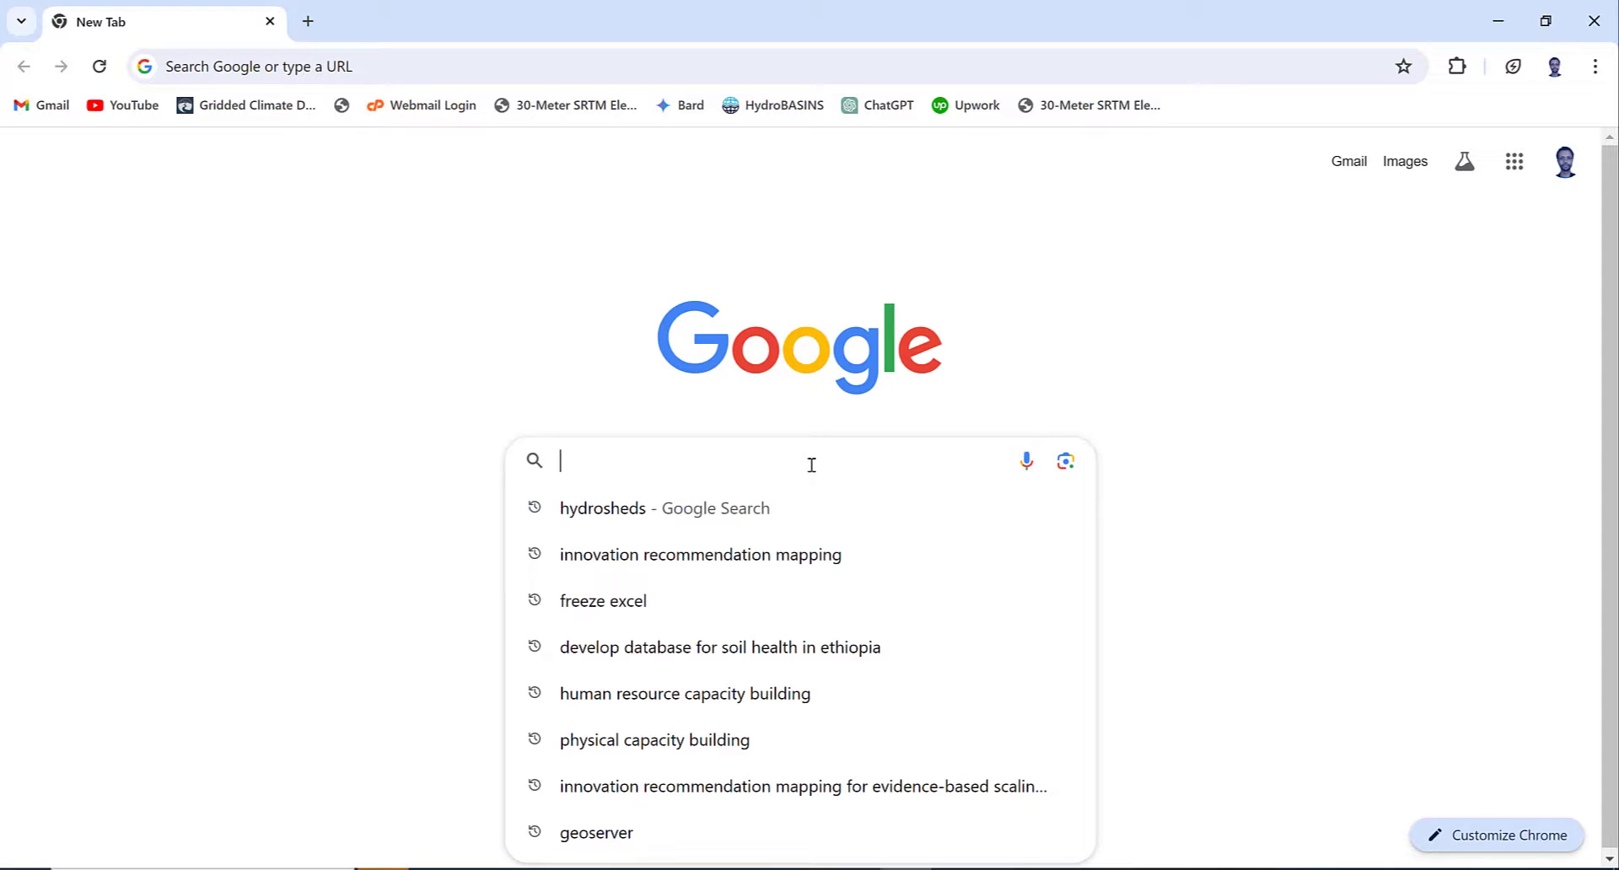
type("Hyd")
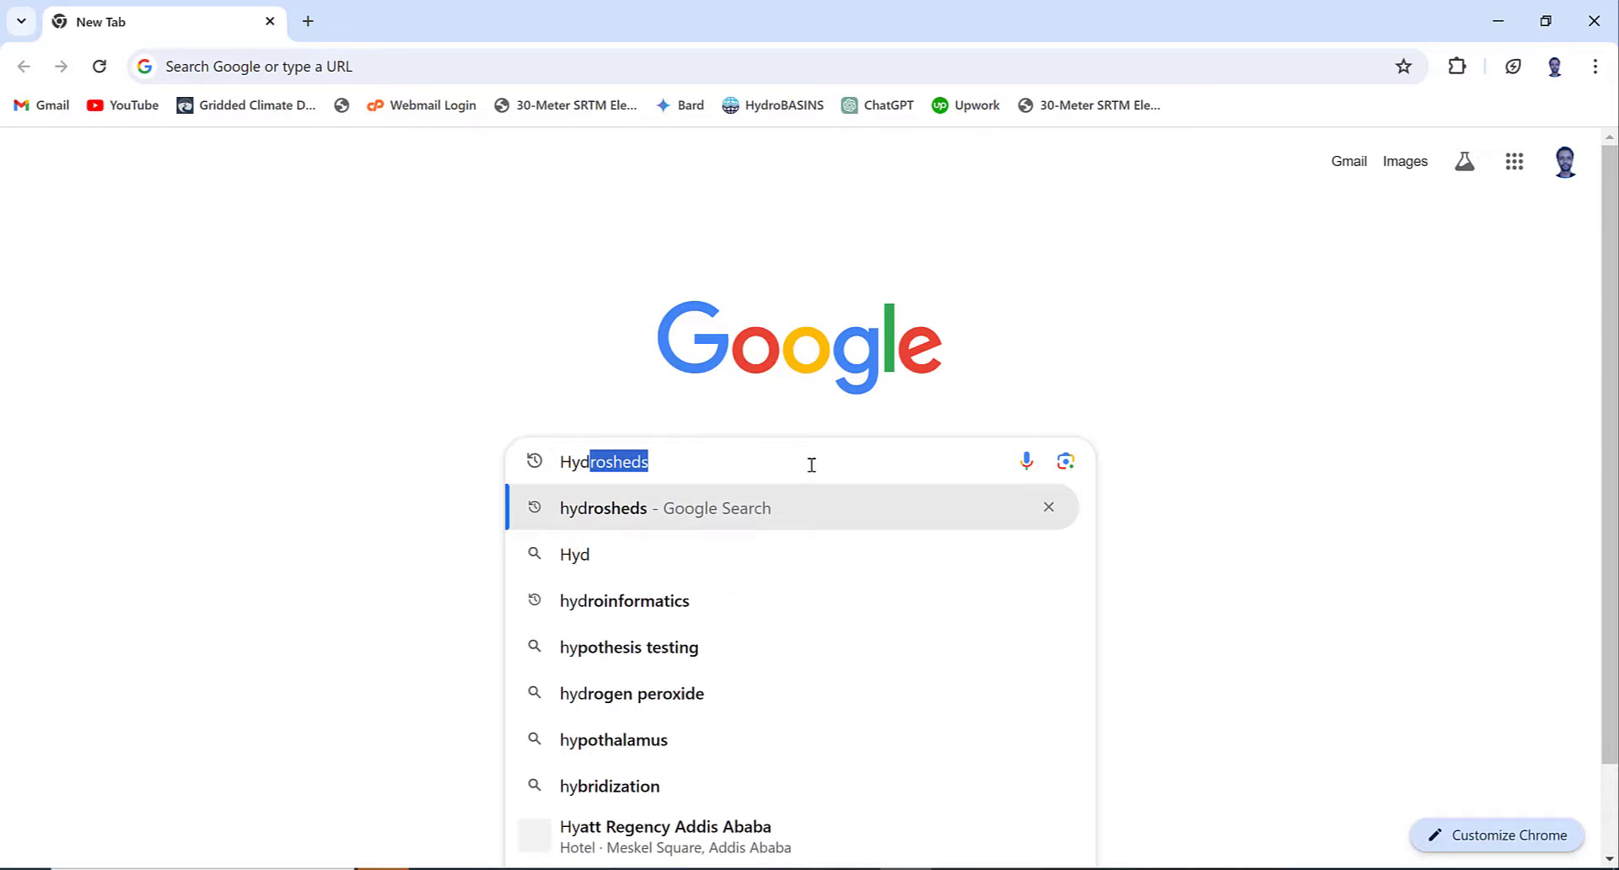
type("rosheds")
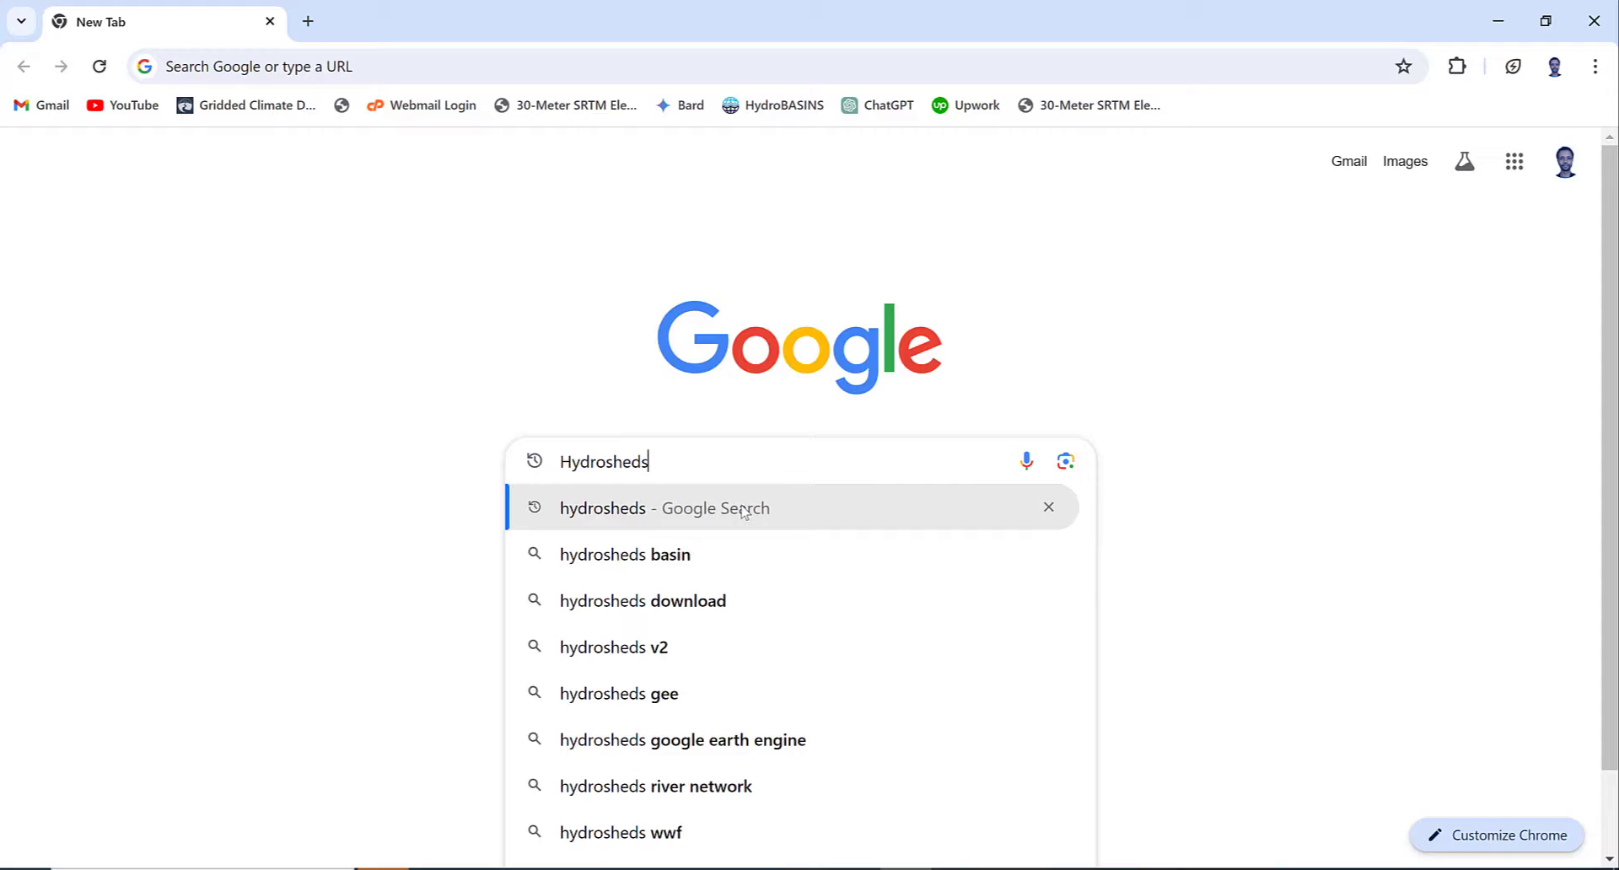
left_click(745, 512)
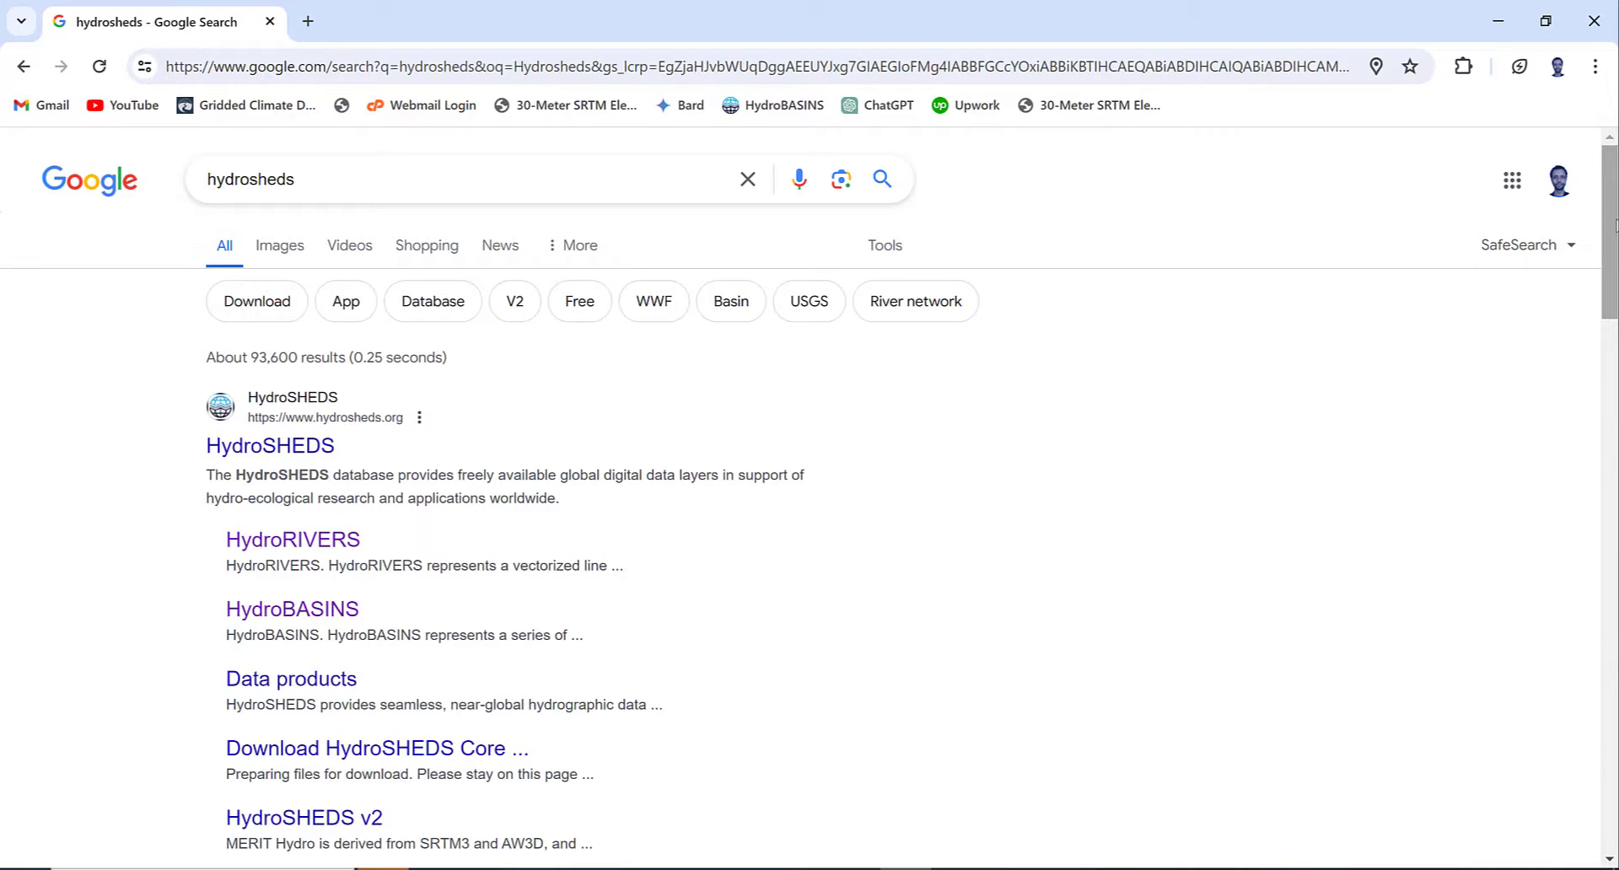
scroll(911, 522, "down", 3)
scroll(911, 522, "down", 5)
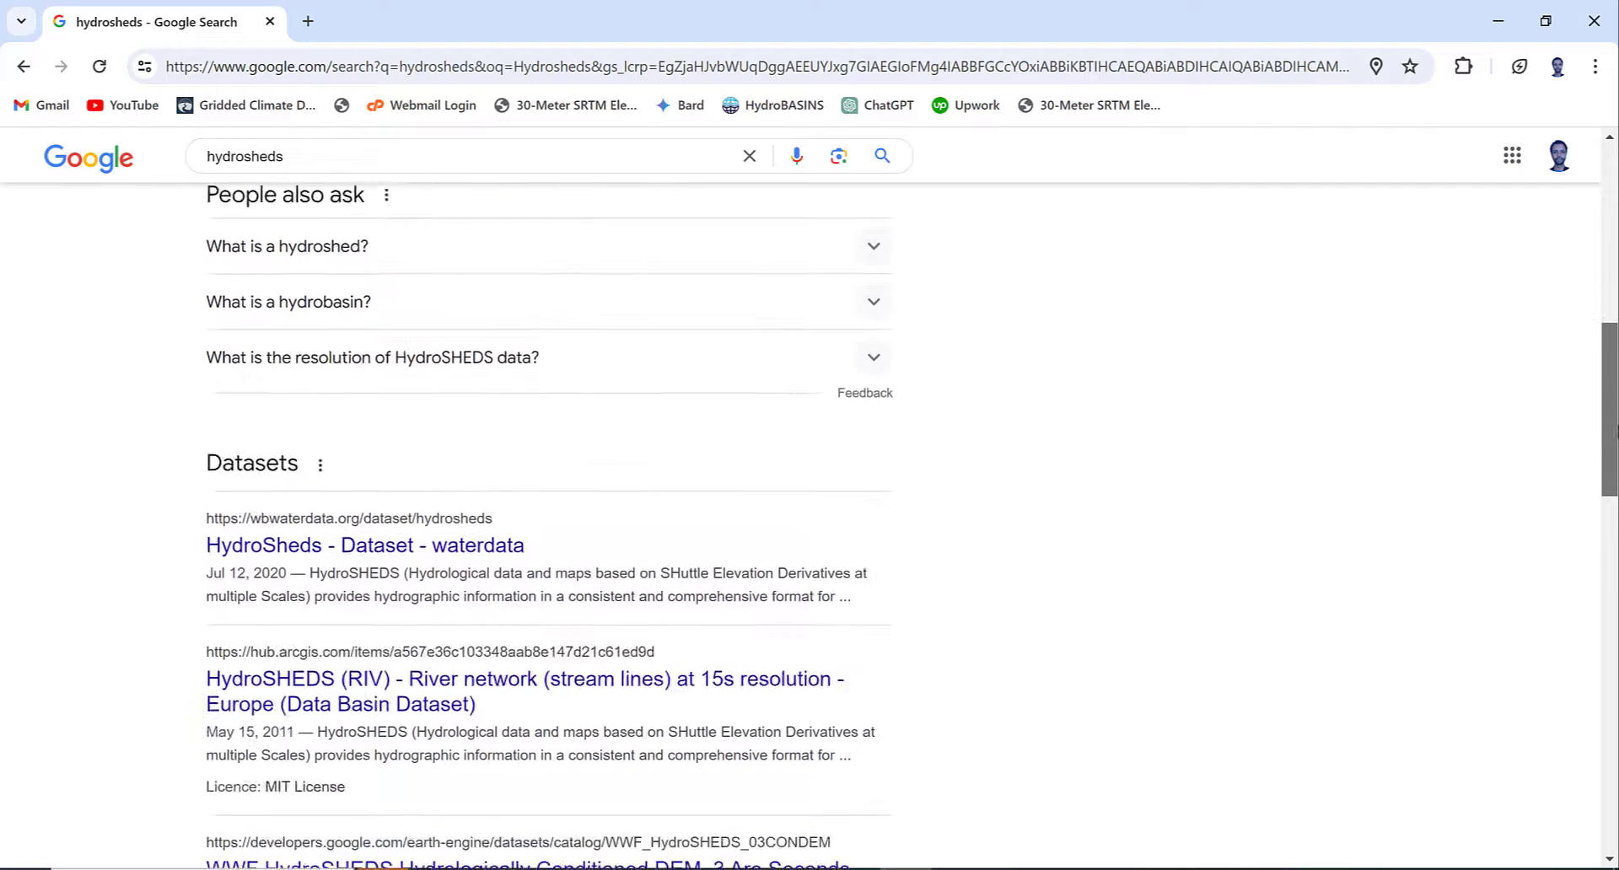
scroll(911, 523, "up", 4)
scroll(590, 506, "up", 5)
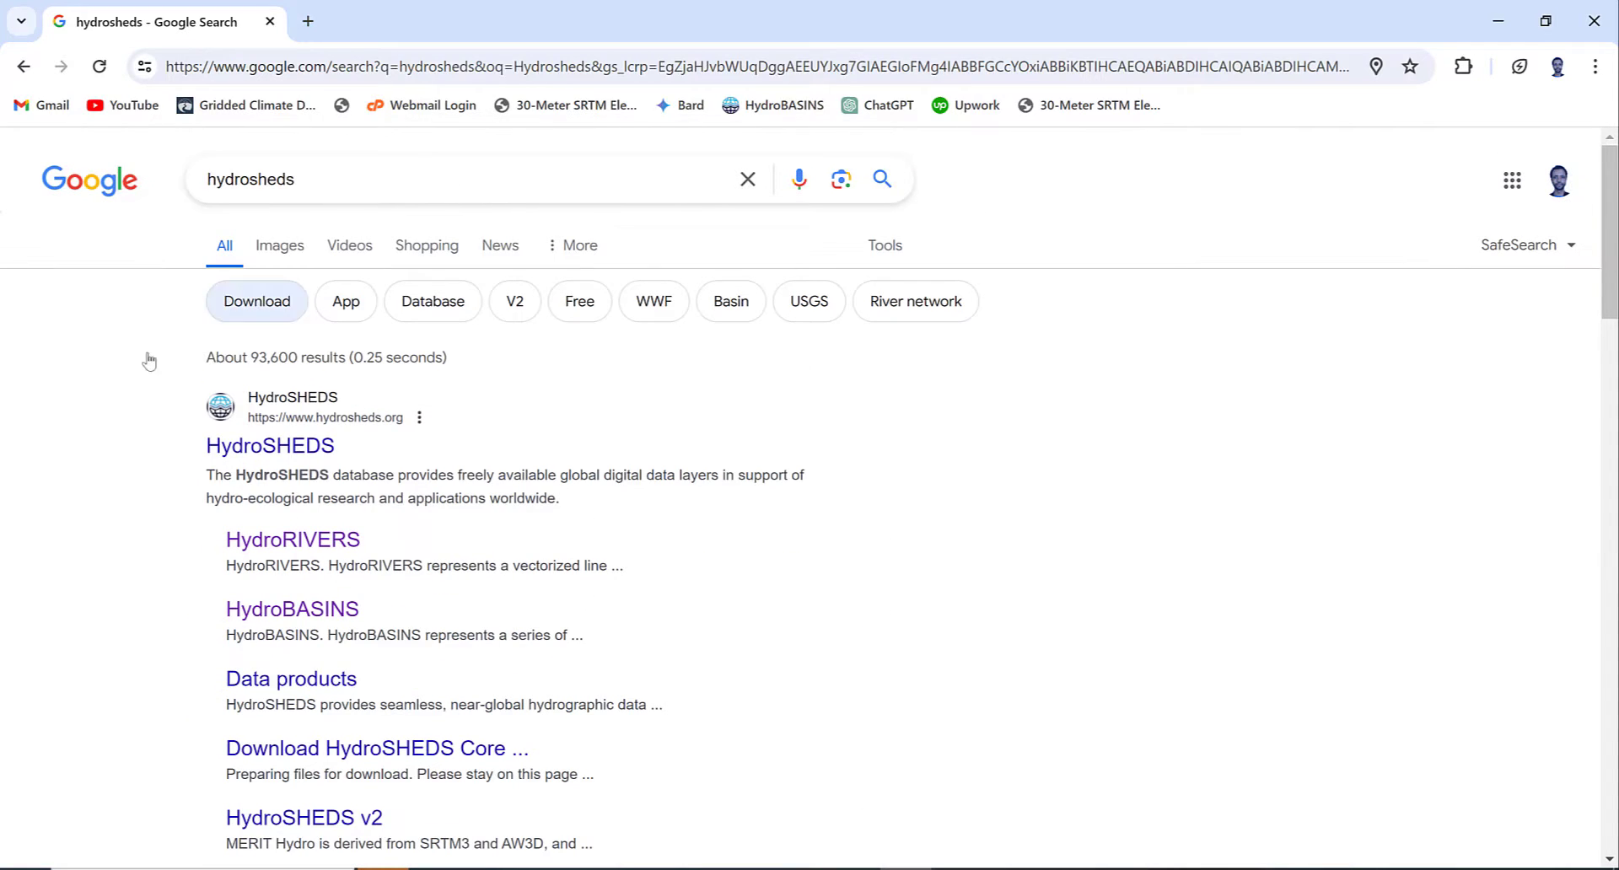
- Open the official HydroSHEDS home page and read its introduction and v2 announcement
left_click(295, 453)
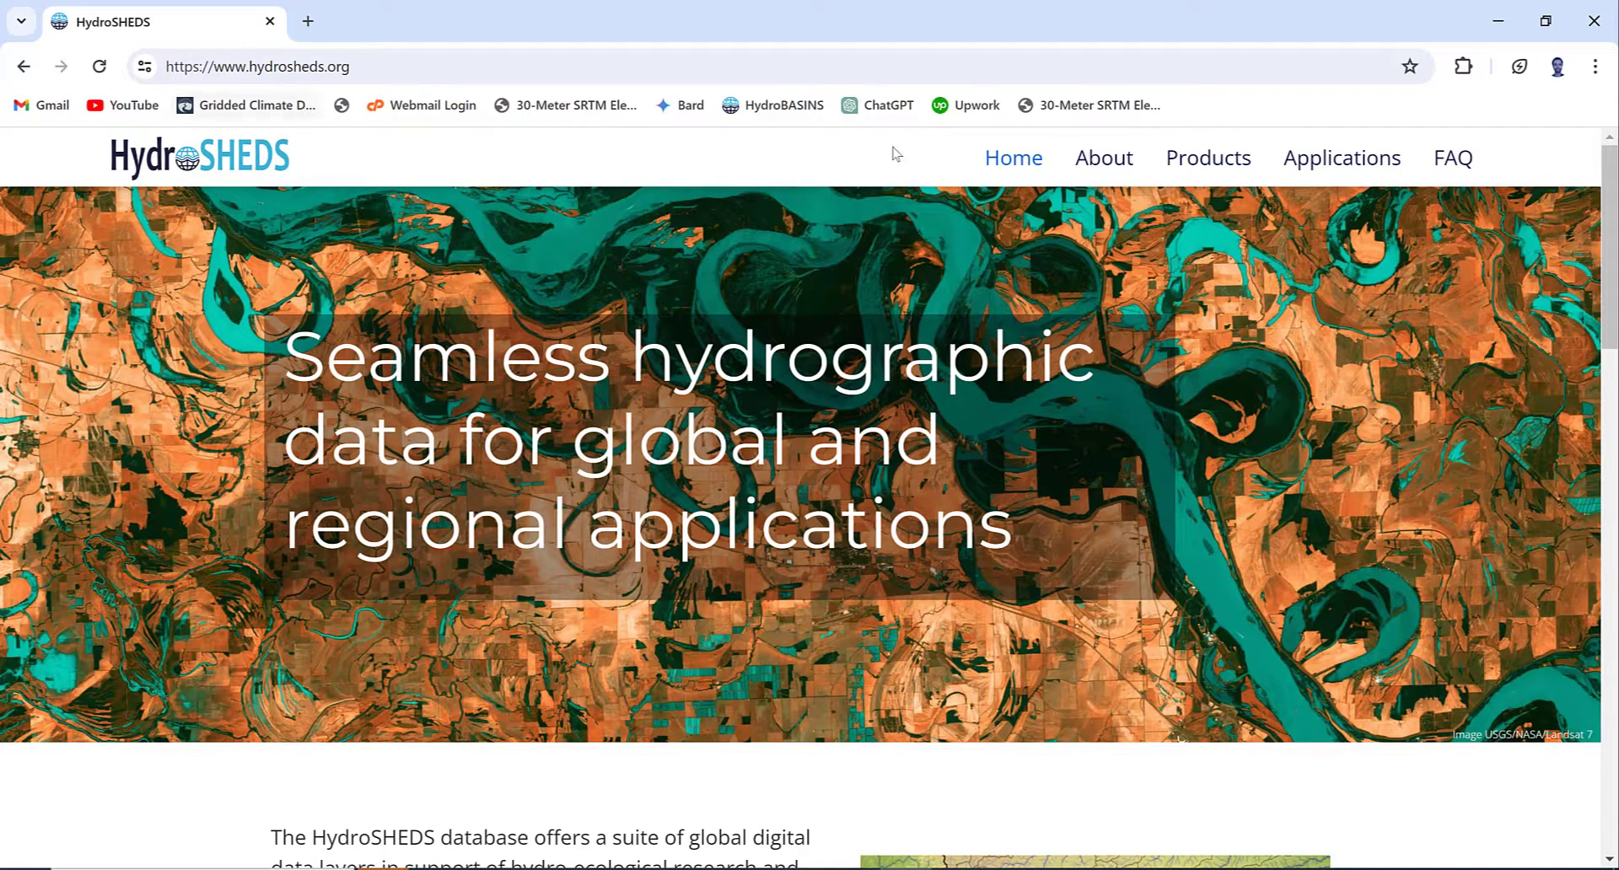
left_click(713, 354)
scroll(951, 602, "down", 2)
scroll(951, 602, "down", 2)
scroll(951, 602, "down", 1)
scroll(951, 602, "down", 2)
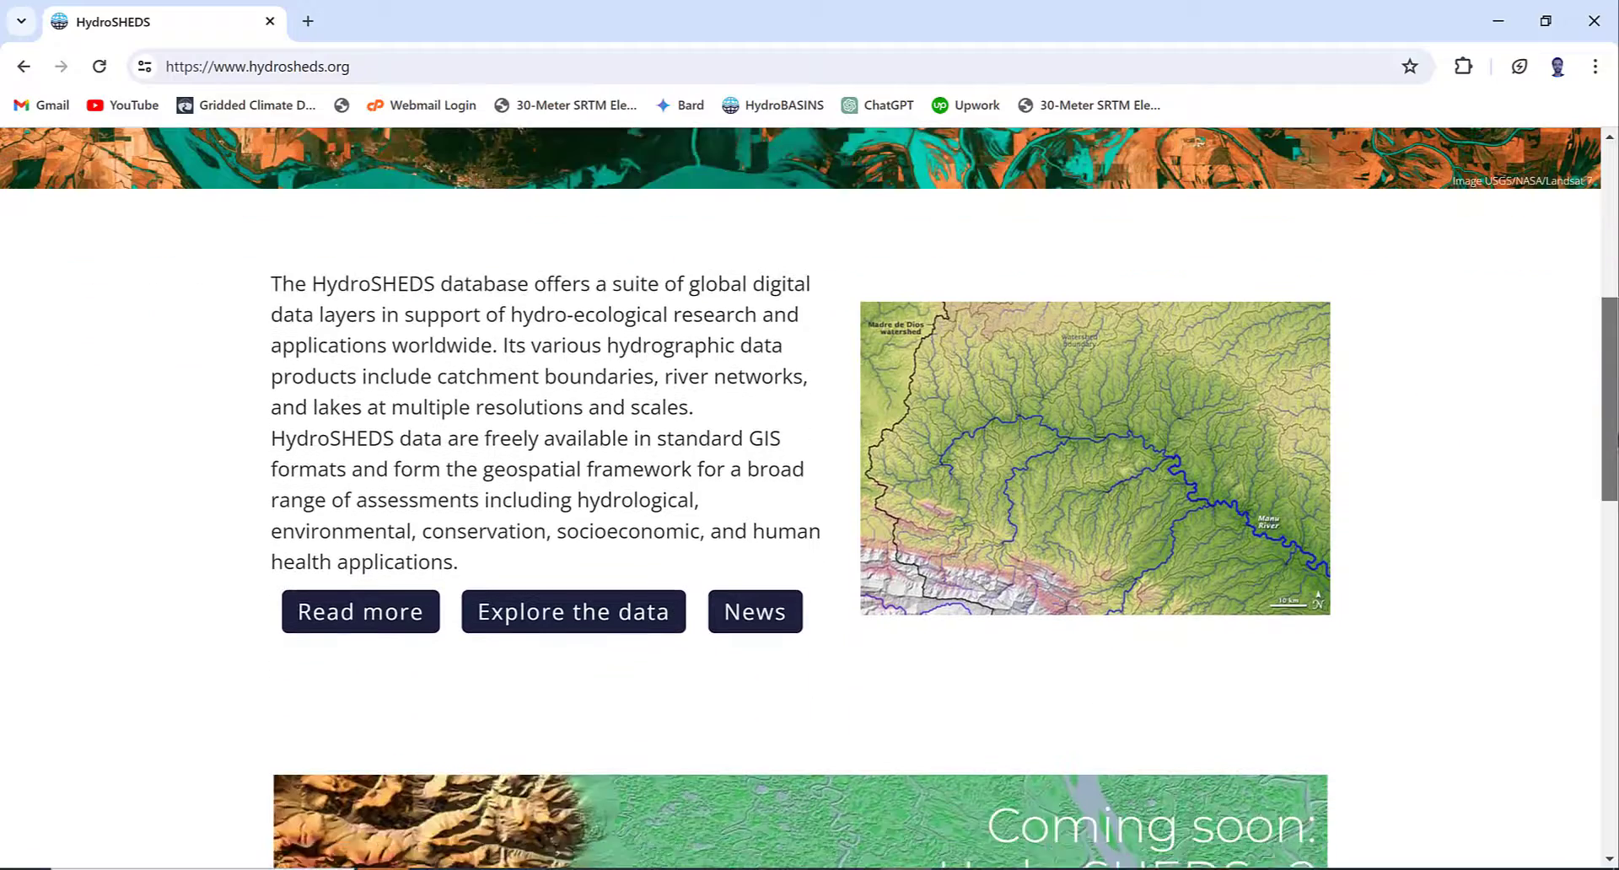
scroll(951, 602, "down", 1)
scroll(810, 504, "up", 1)
scroll(809, 503, "up", 1)
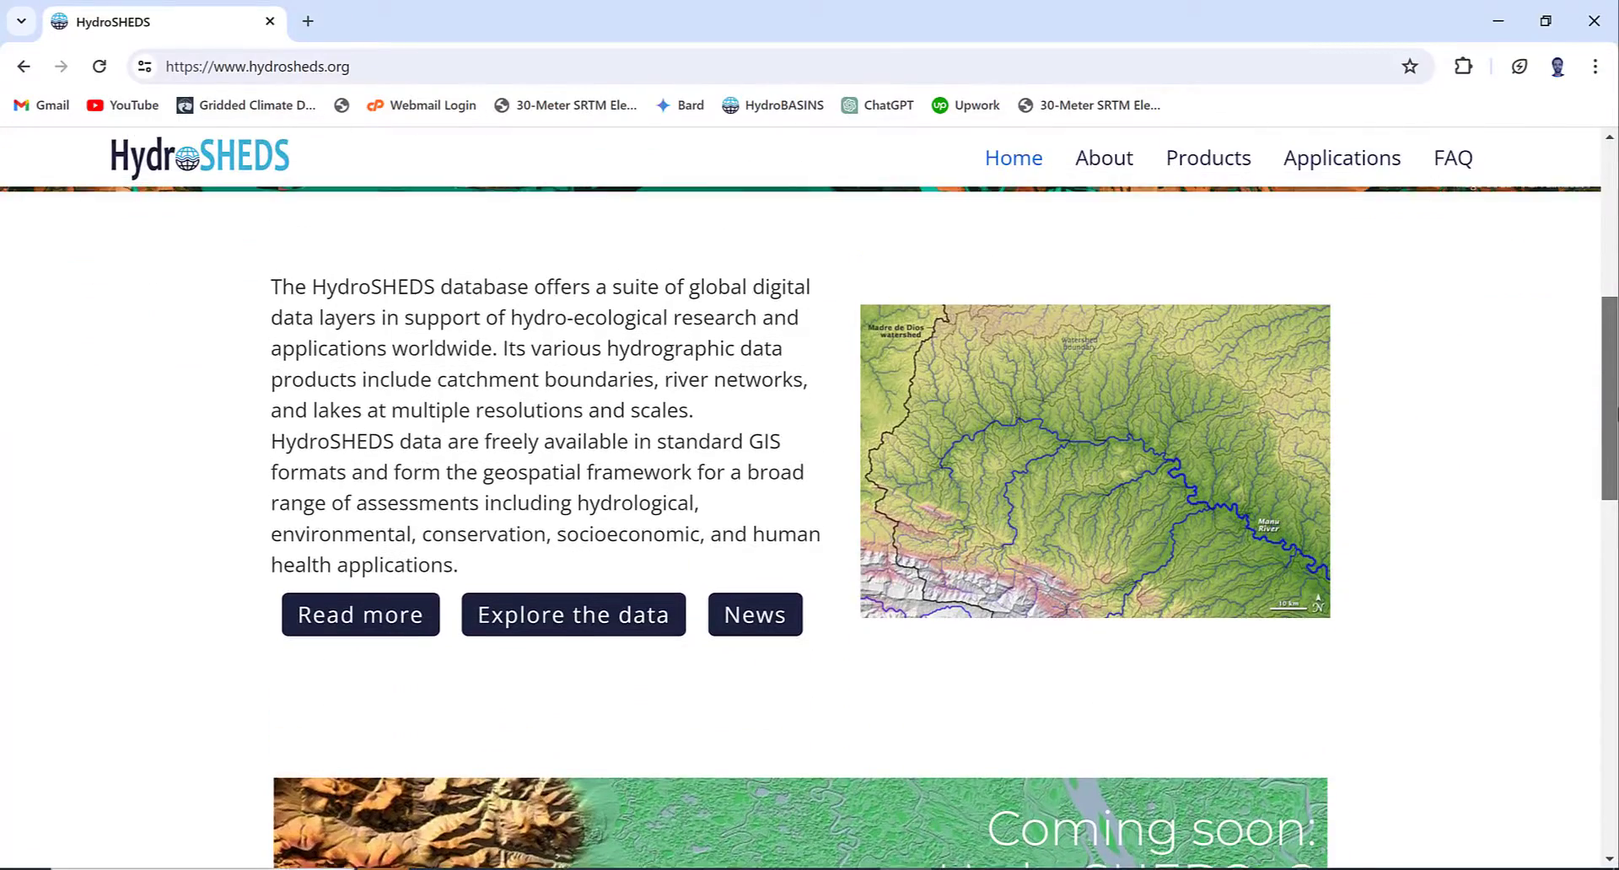
- Browse down to the HydroSHEDS sponsors section, then return to the top banner
scroll(809, 504, "down", 1)
scroll(809, 504, "down", 2)
scroll(810, 504, "down", 1)
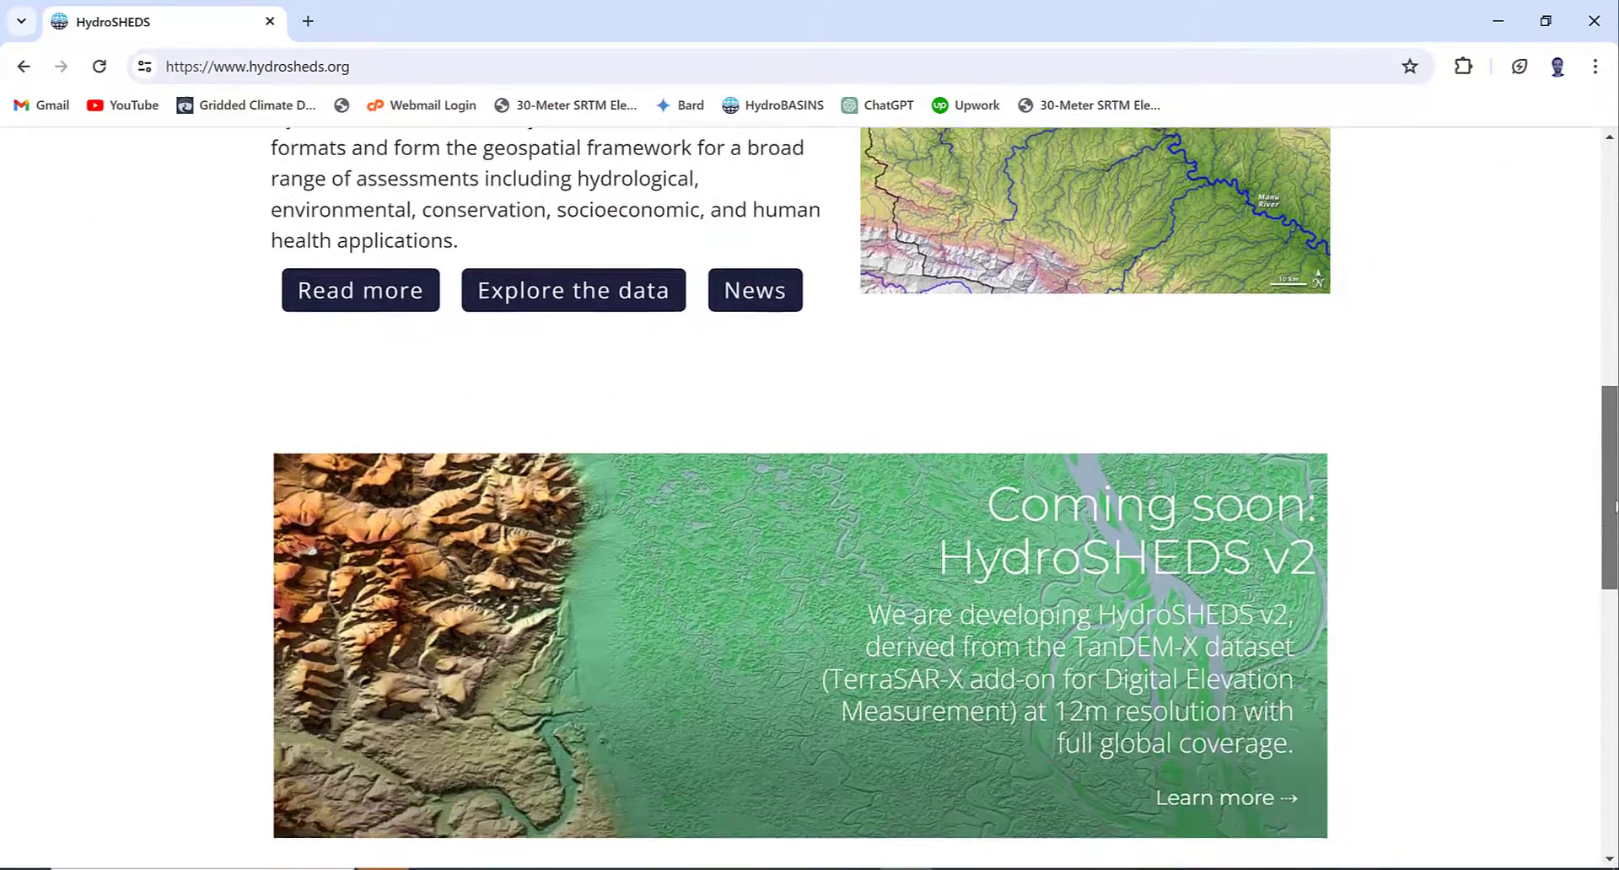
scroll(810, 504, "down", 2)
scroll(809, 503, "down", 2)
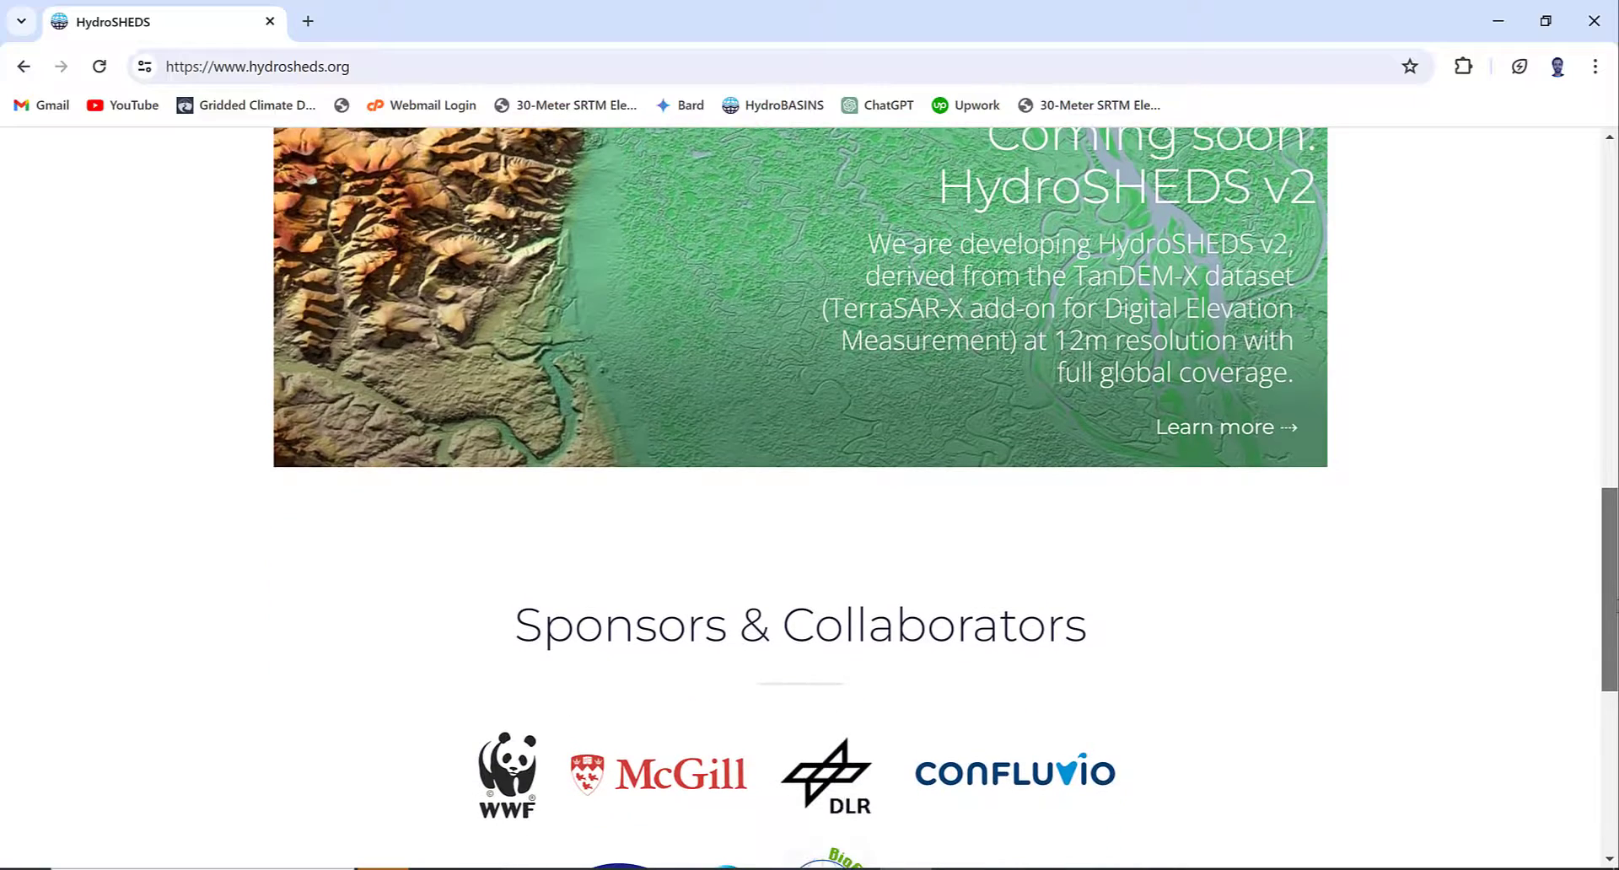
scroll(1244, 365, "down", 1)
scroll(1245, 365, "up", 1)
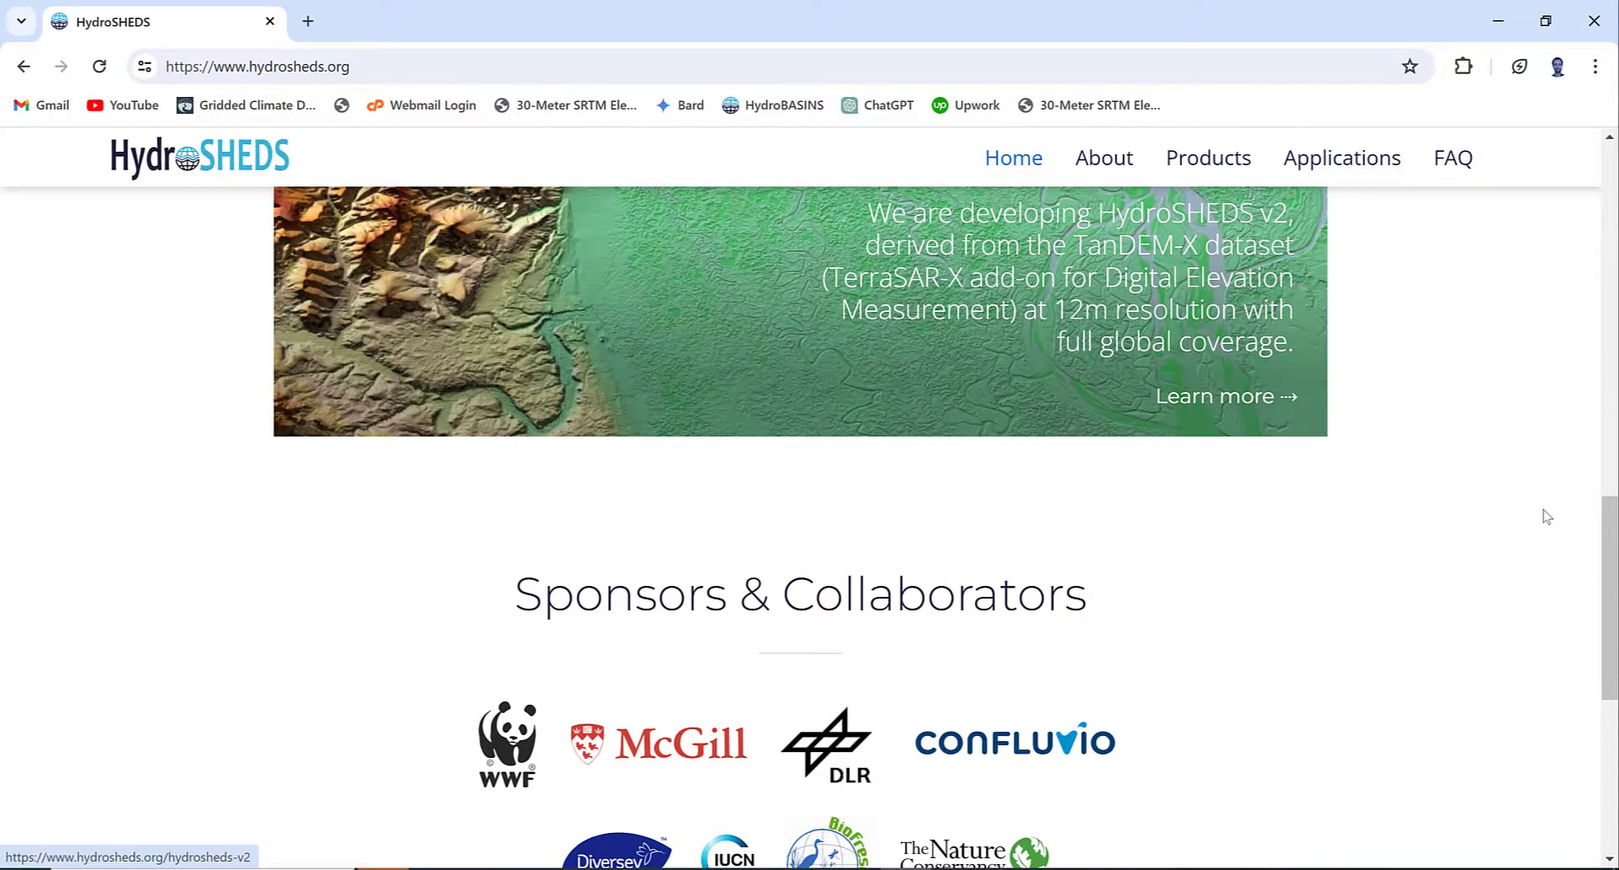
scroll(1614, 548, "down", 6)
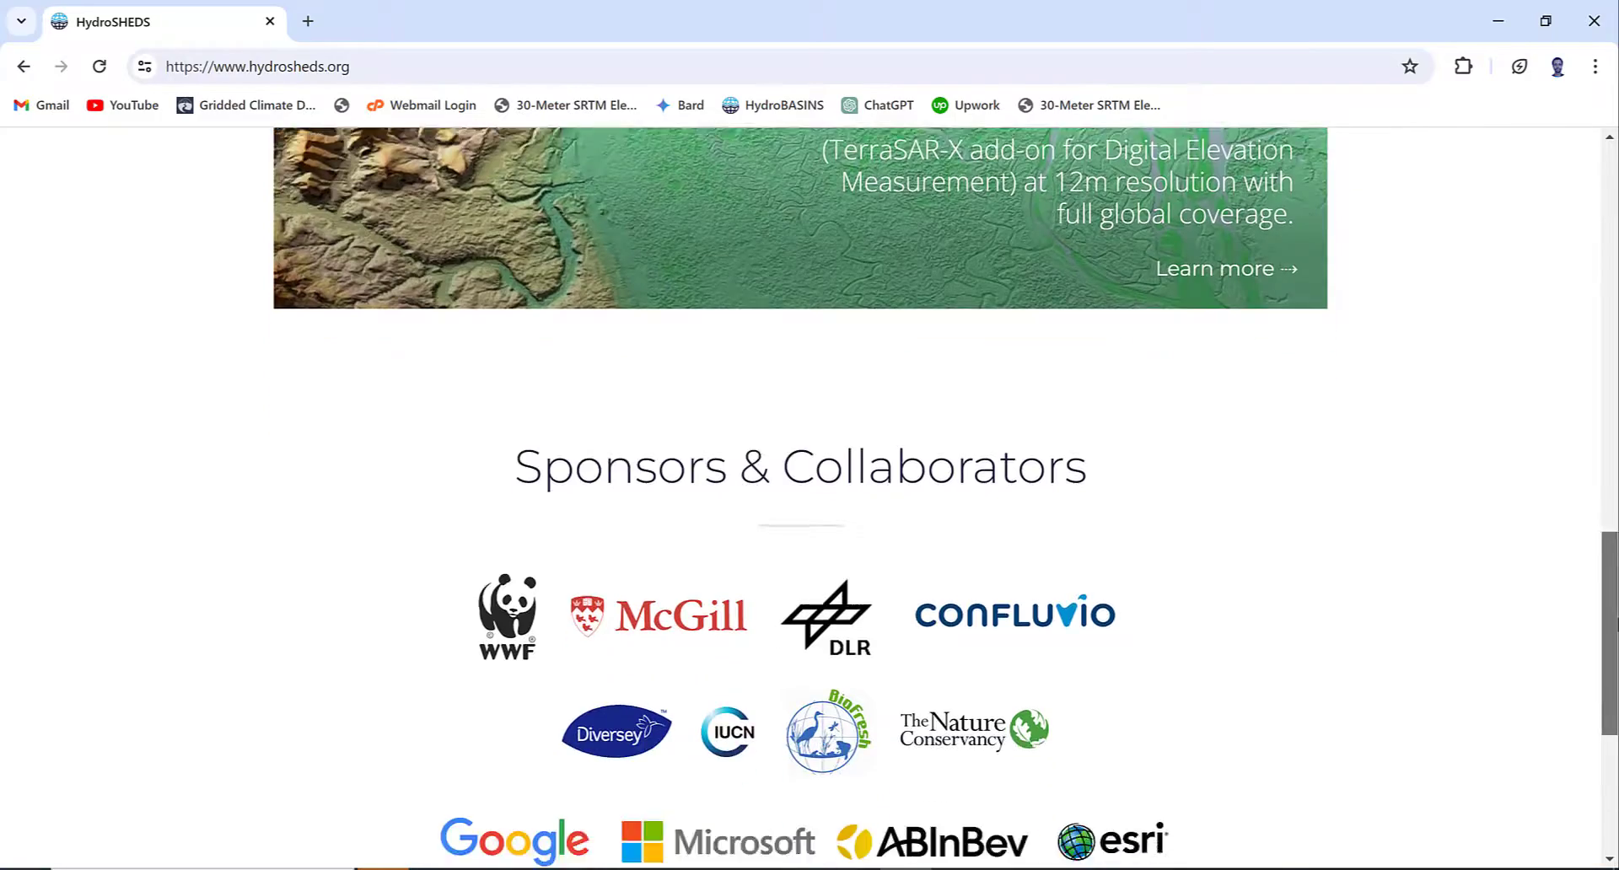
scroll(1614, 489, "up", 5)
scroll(1614, 489, "up", 5)
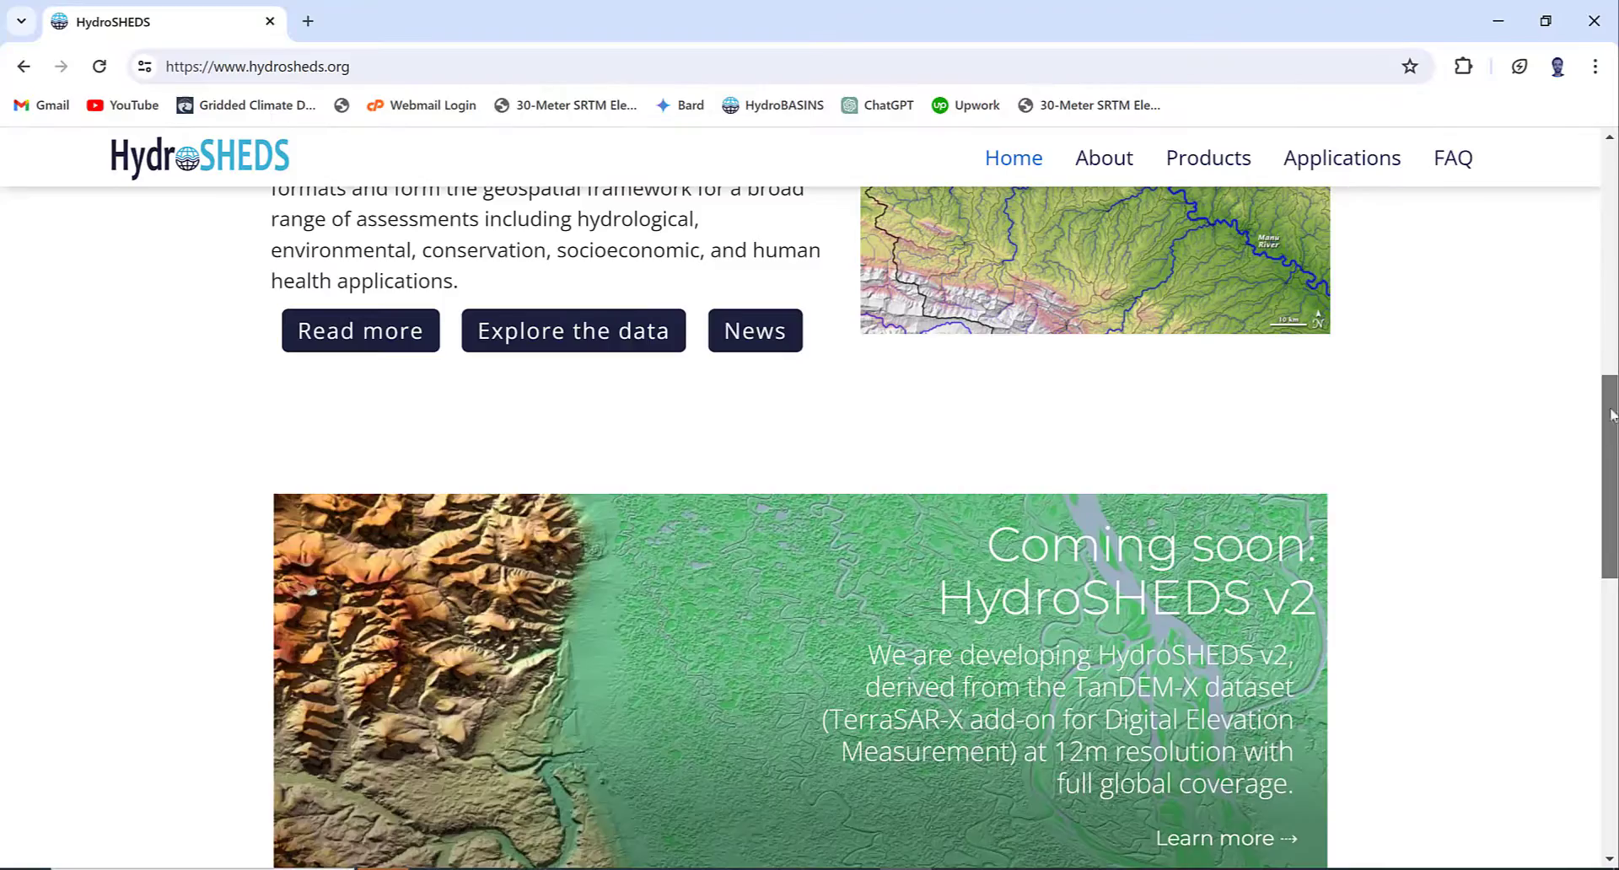
scroll(1614, 489, "up", 8)
scroll(1614, 489, "up", 2)
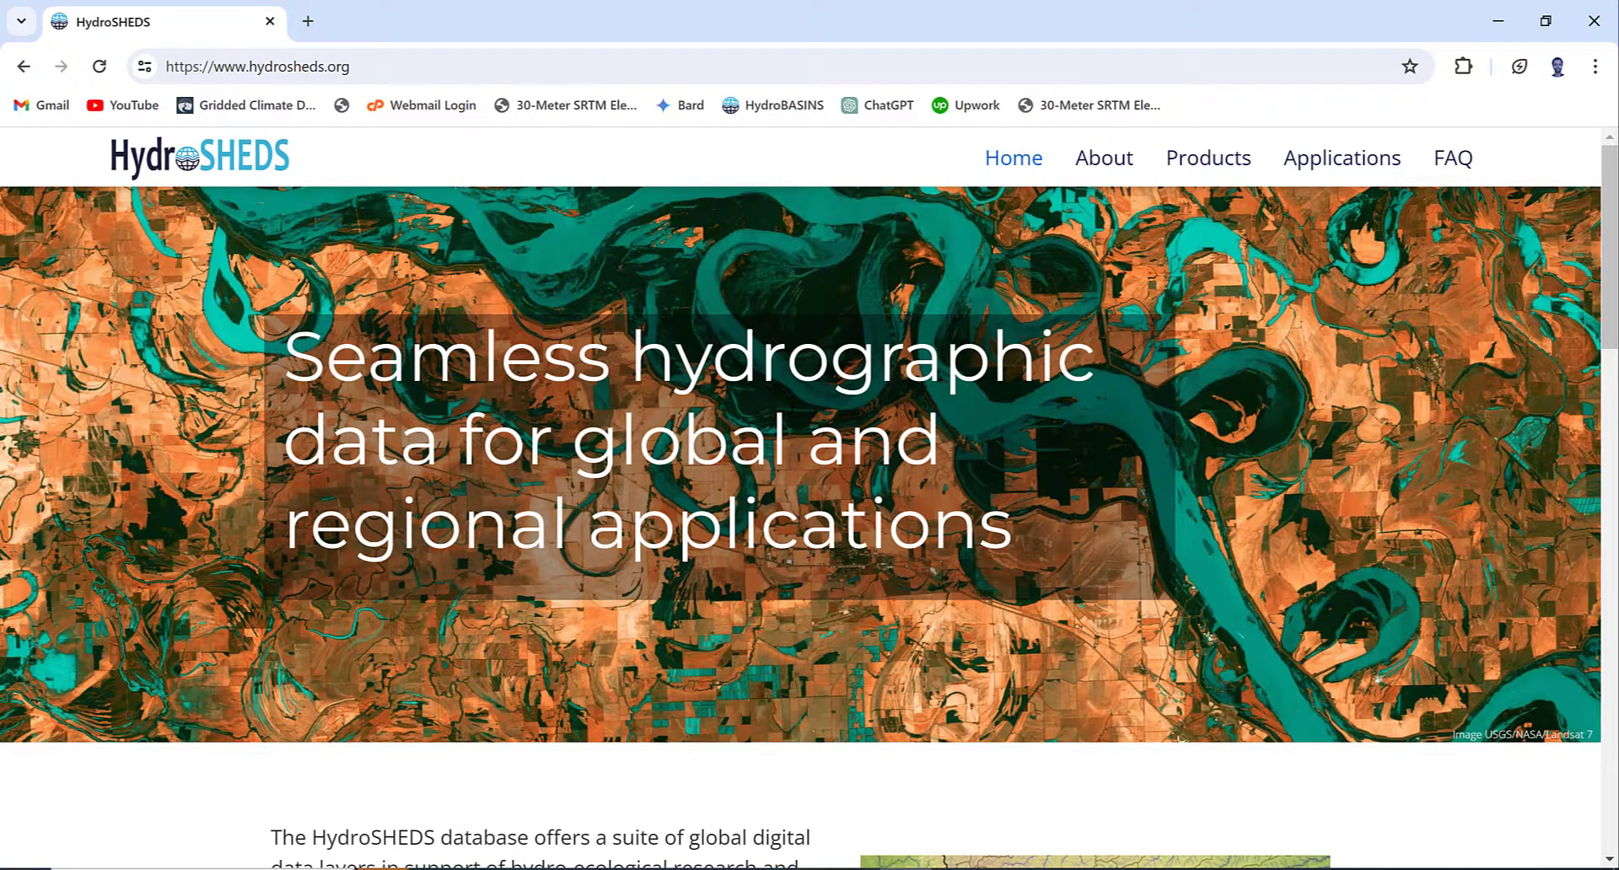
- Go to the HydroSHEDS Products page and view the Core products introduction
left_click(1204, 174)
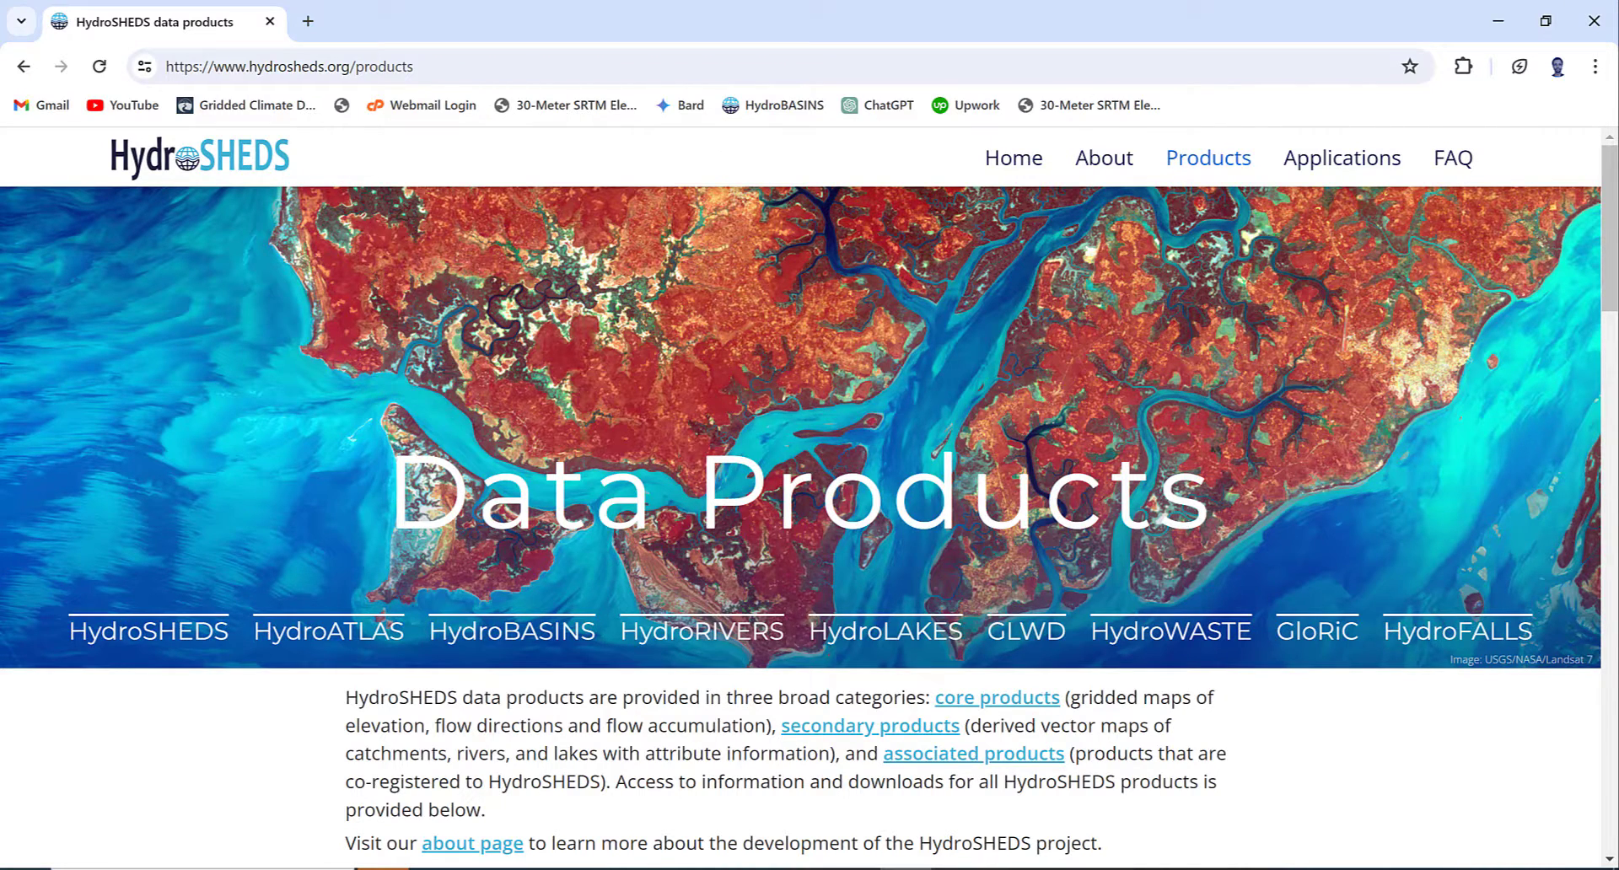
scroll(438, 376, "down", 3)
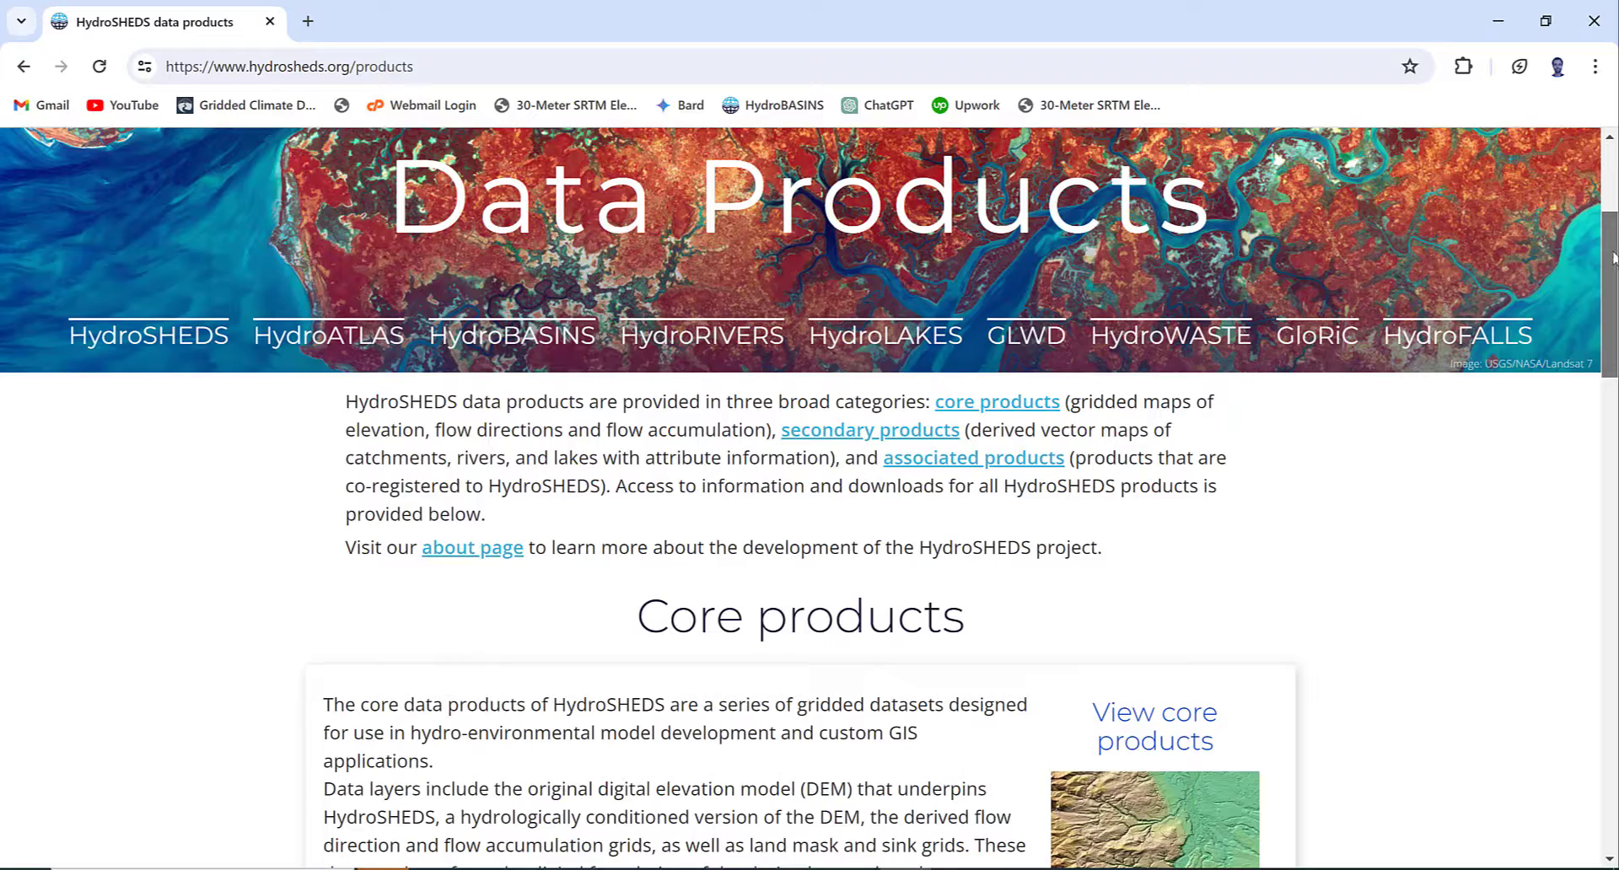
scroll(1612, 258, "down", 5)
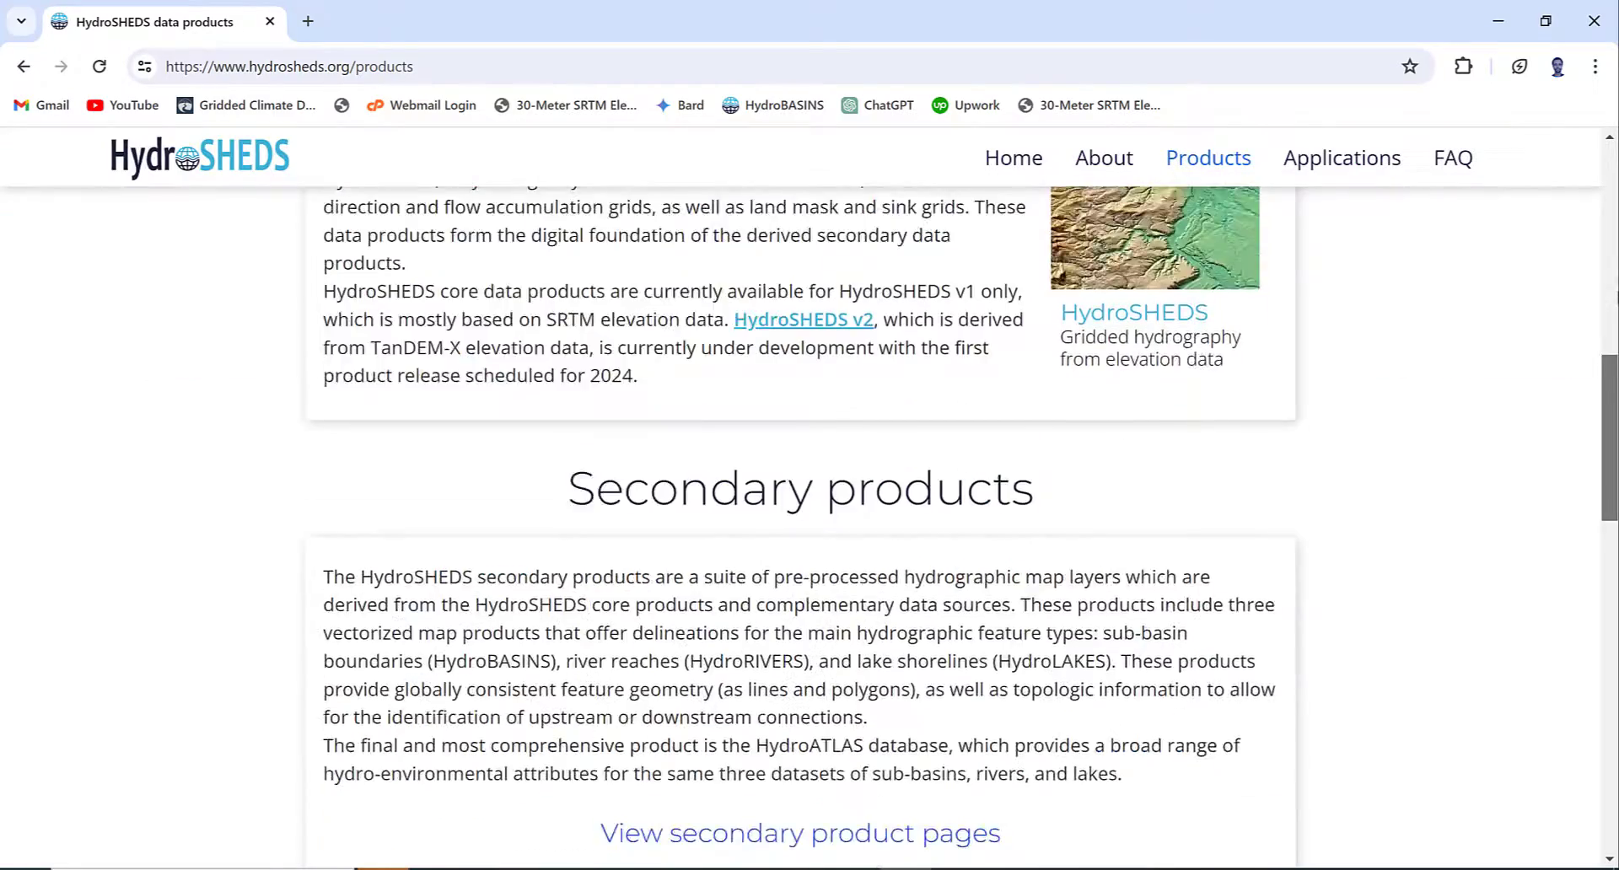
scroll(1612, 257, "up", 6)
scroll(809, 498, "down", 1)
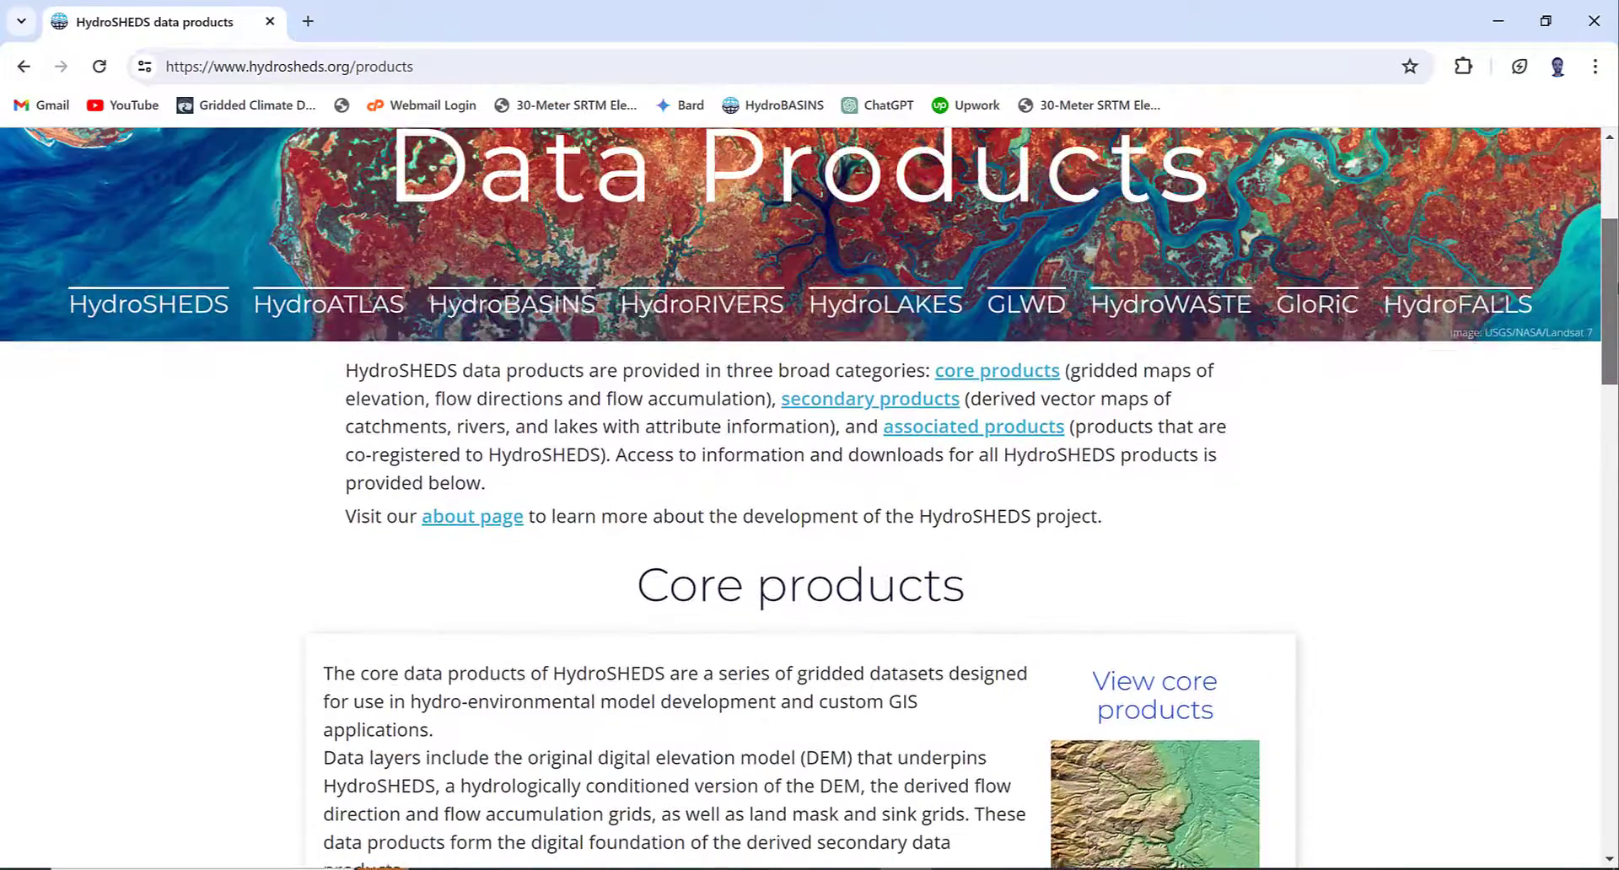
scroll(809, 498, "down", 1)
scroll(809, 498, "down", 2)
scroll(809, 498, "down", 1)
scroll(1612, 527, "down", 2)
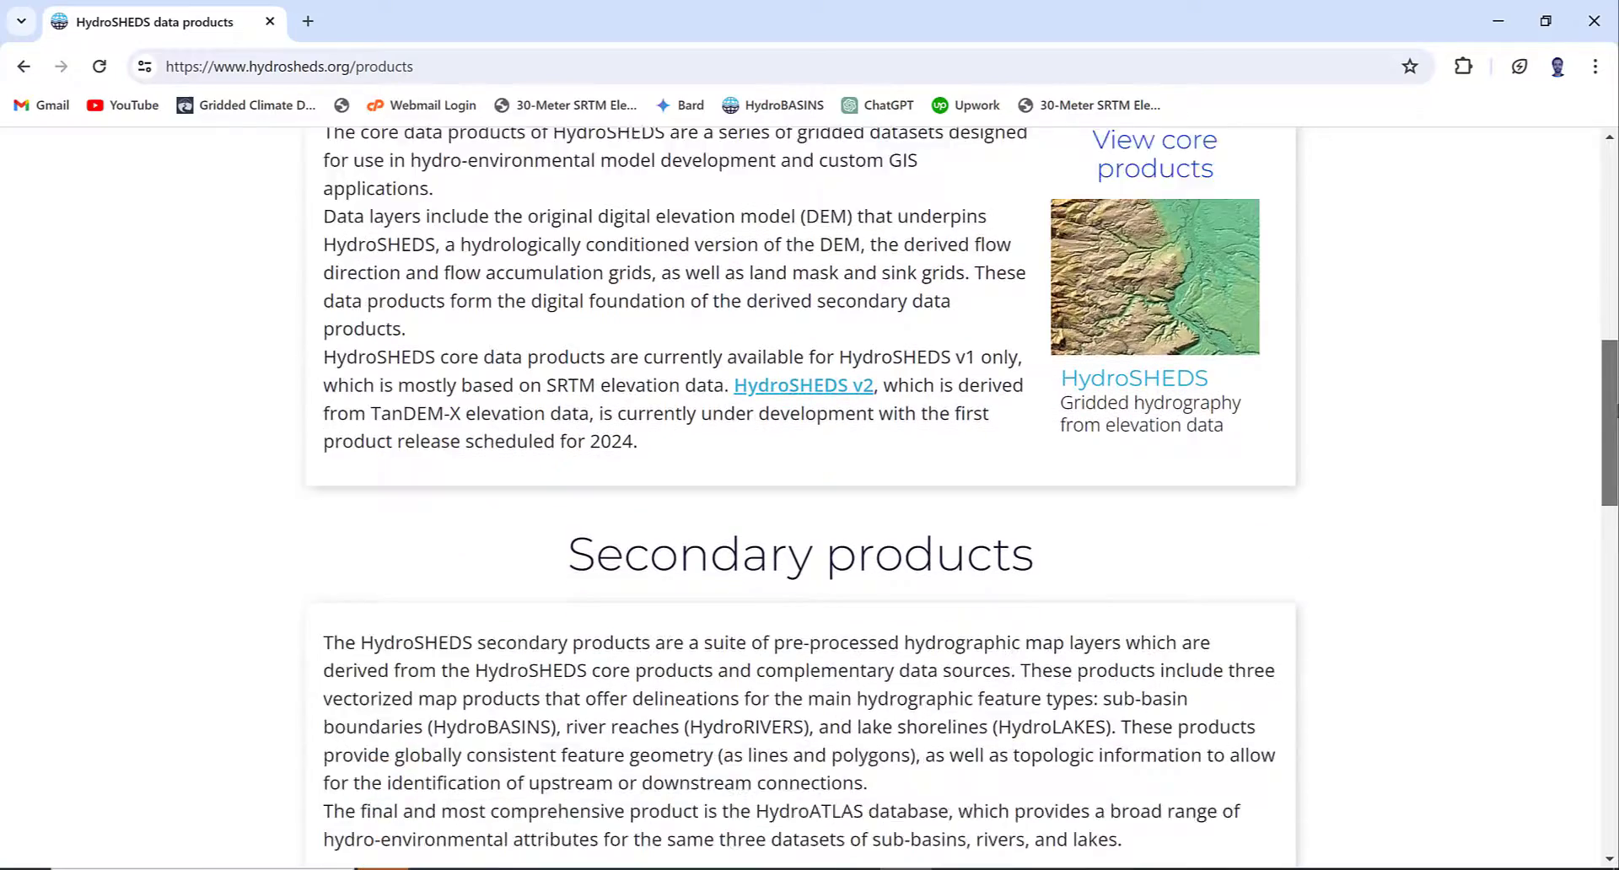
scroll(1612, 527, "down", 2)
scroll(1612, 527, "down", 3)
scroll(1612, 527, "down", 3)
scroll(1612, 527, "down", 1)
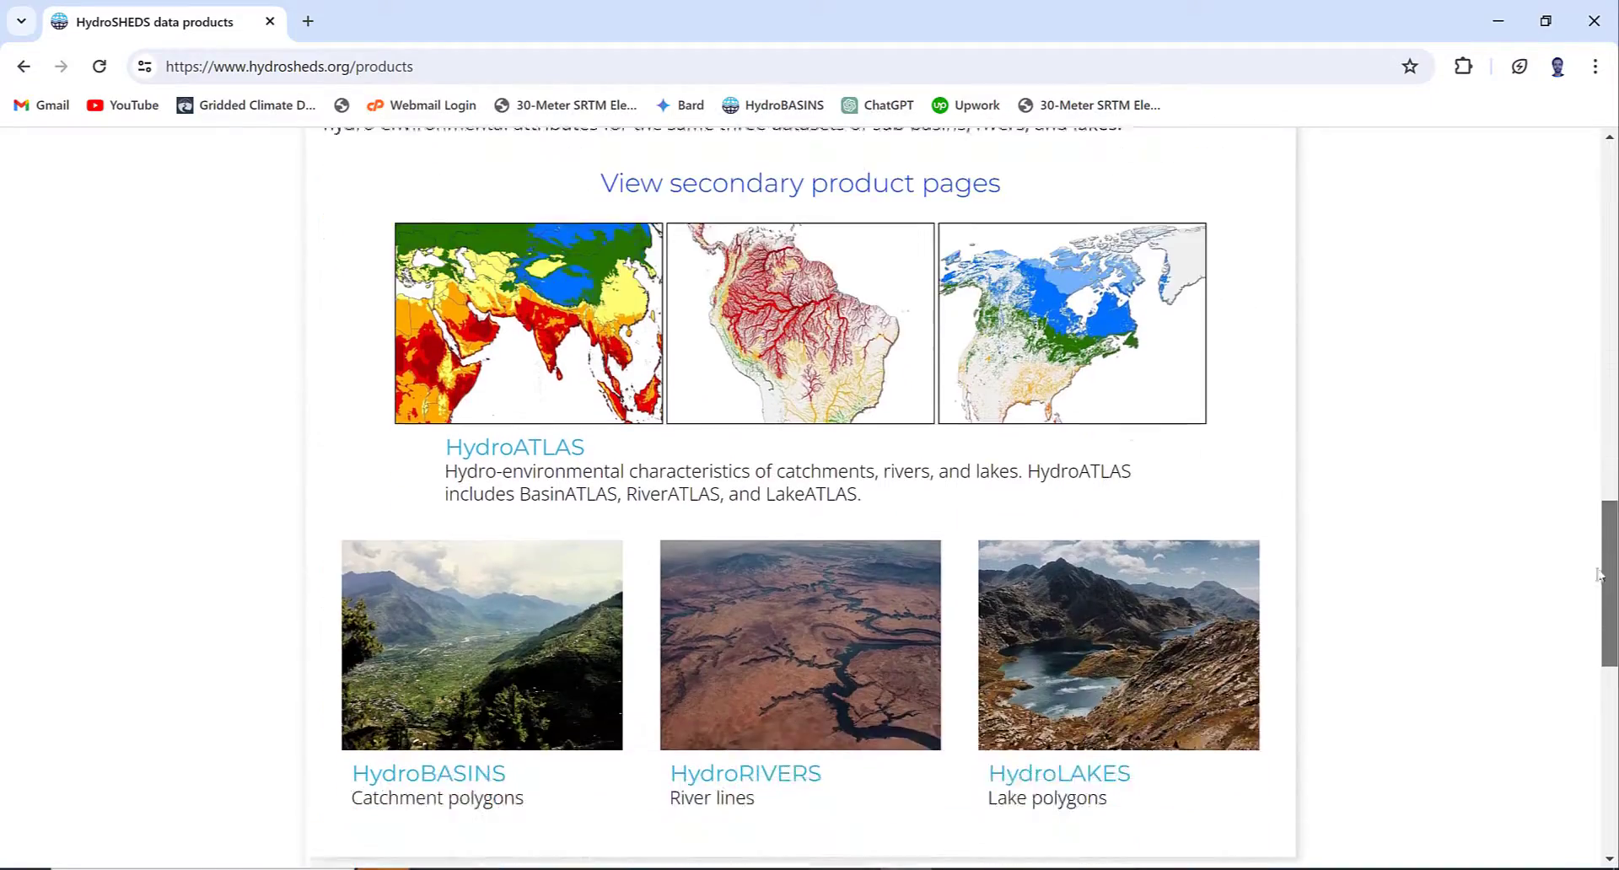
scroll(1610, 557, "down", 2)
scroll(1595, 632, "down", 2)
scroll(1588, 674, "down", 1)
scroll(1589, 675, "down", 2)
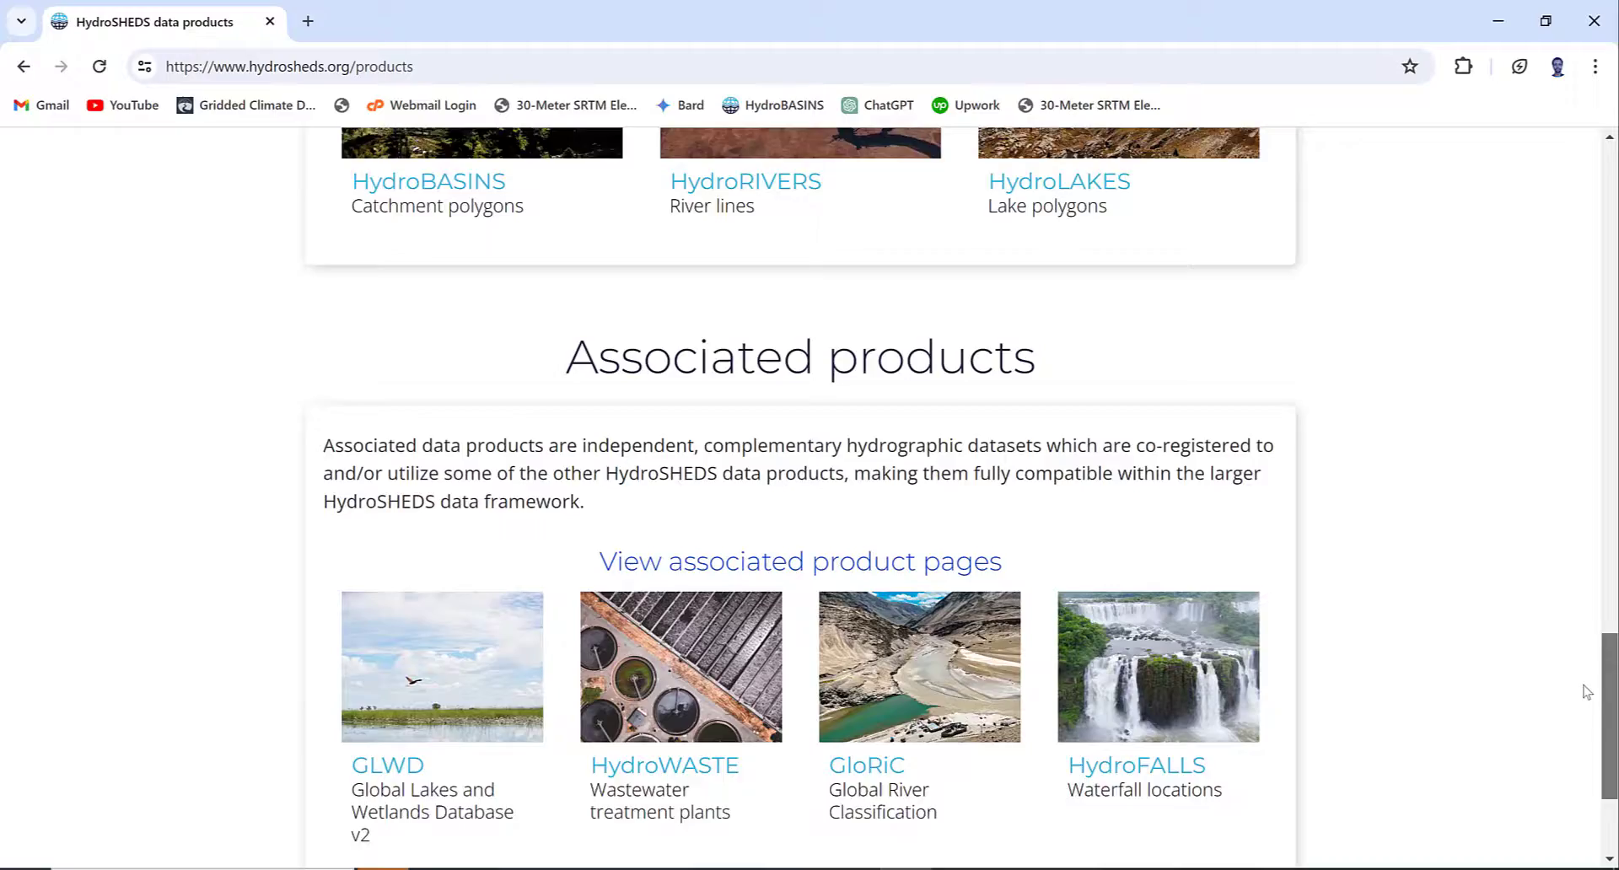
scroll(1589, 675, "down", 2)
scroll(1593, 742, "down", 2)
mouse_move(1610, 758)
left_mouse_down()
mouse_move(1613, 144)
mouse_move(1615, 263)
left_mouse_up()
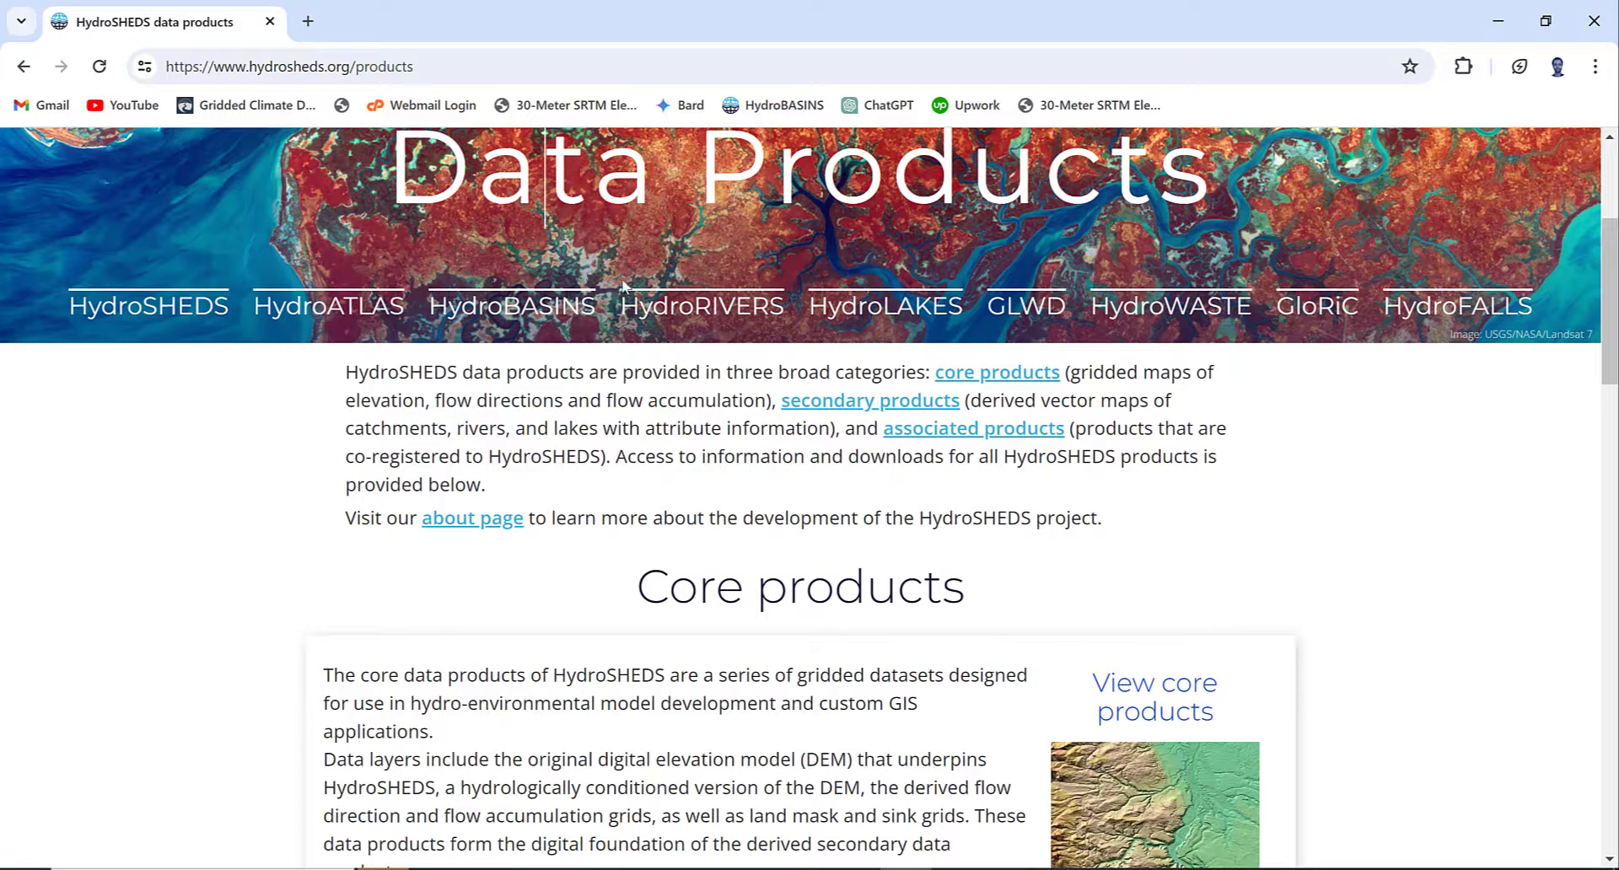
- Go to the HydroBASINS product page and bring up its continental Data download table
left_click(509, 316)
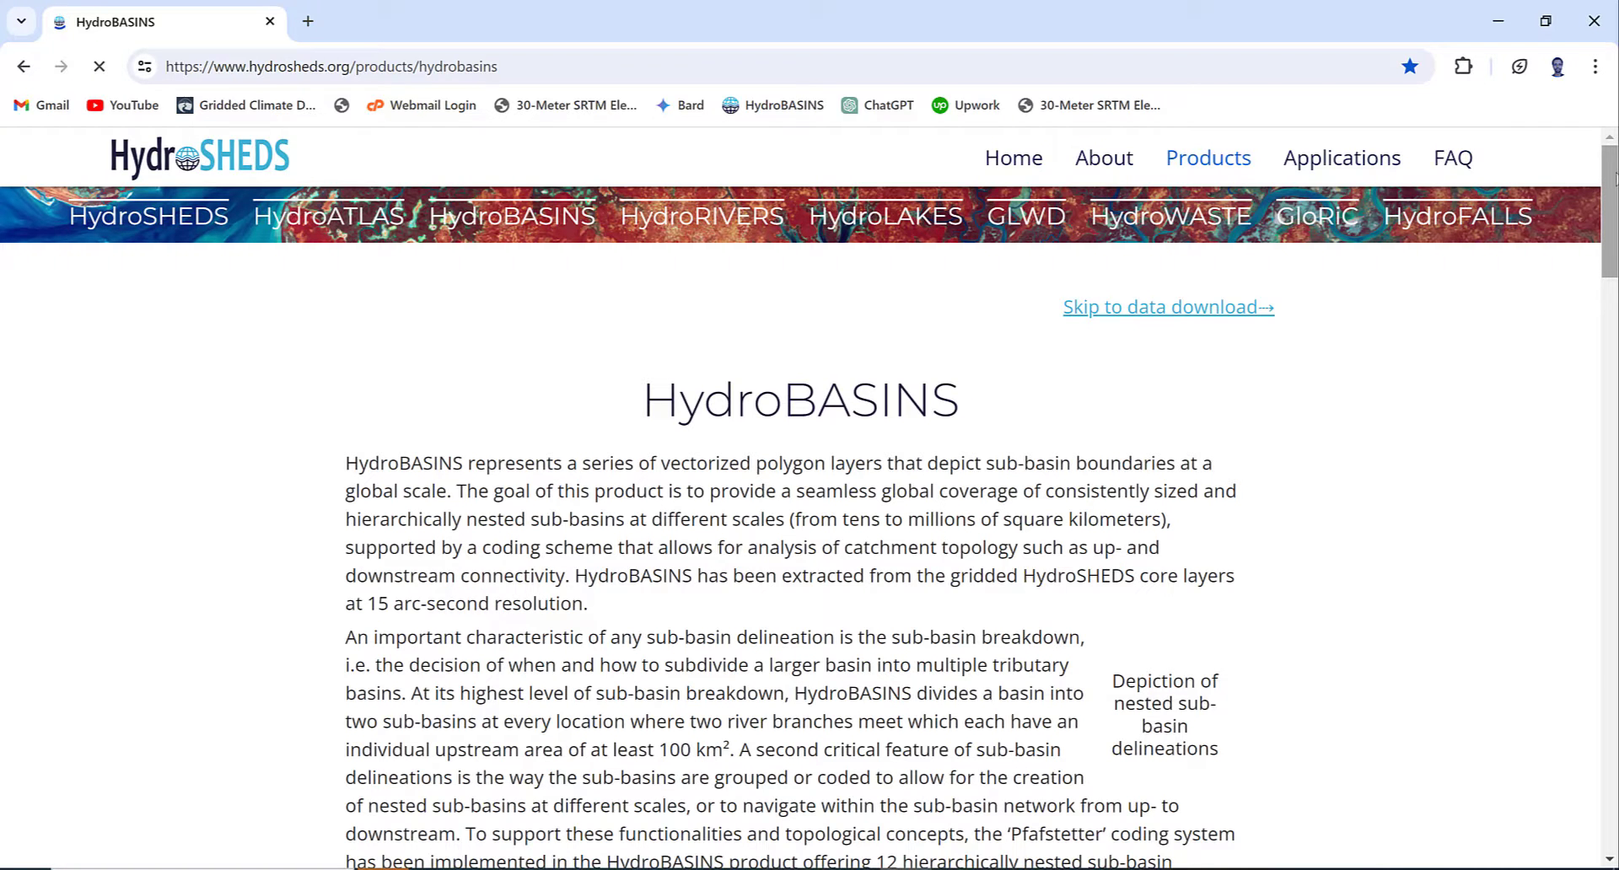
left_click_drag(1615, 177, 1616, 188)
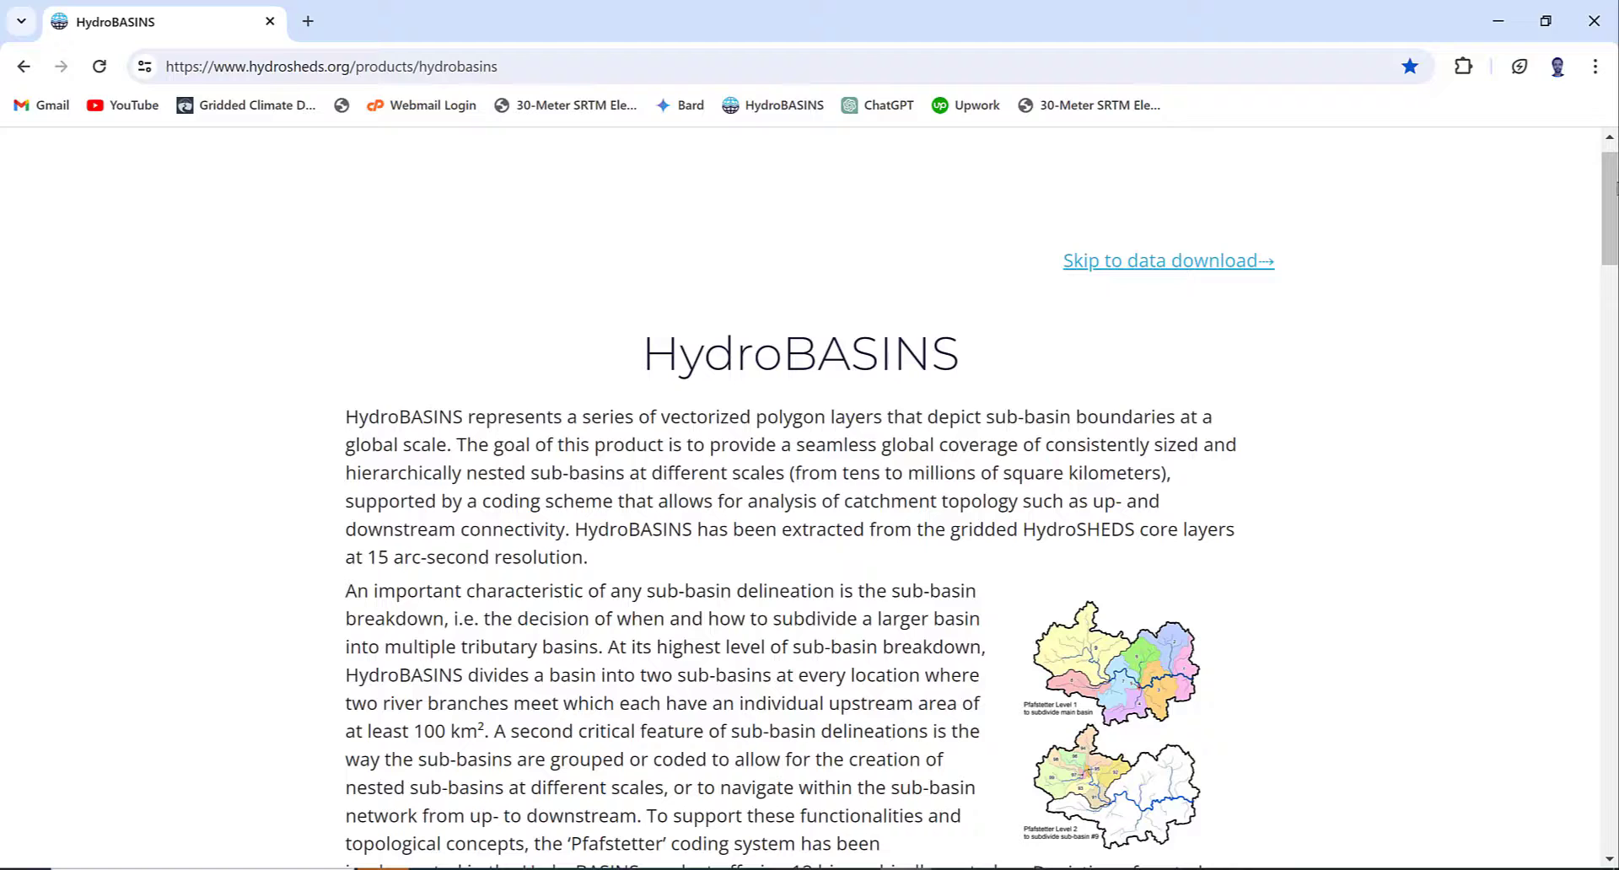
mouse_move(1615, 188)
left_mouse_down()
mouse_move(1614, 287)
mouse_move(1584, 323)
left_mouse_up()
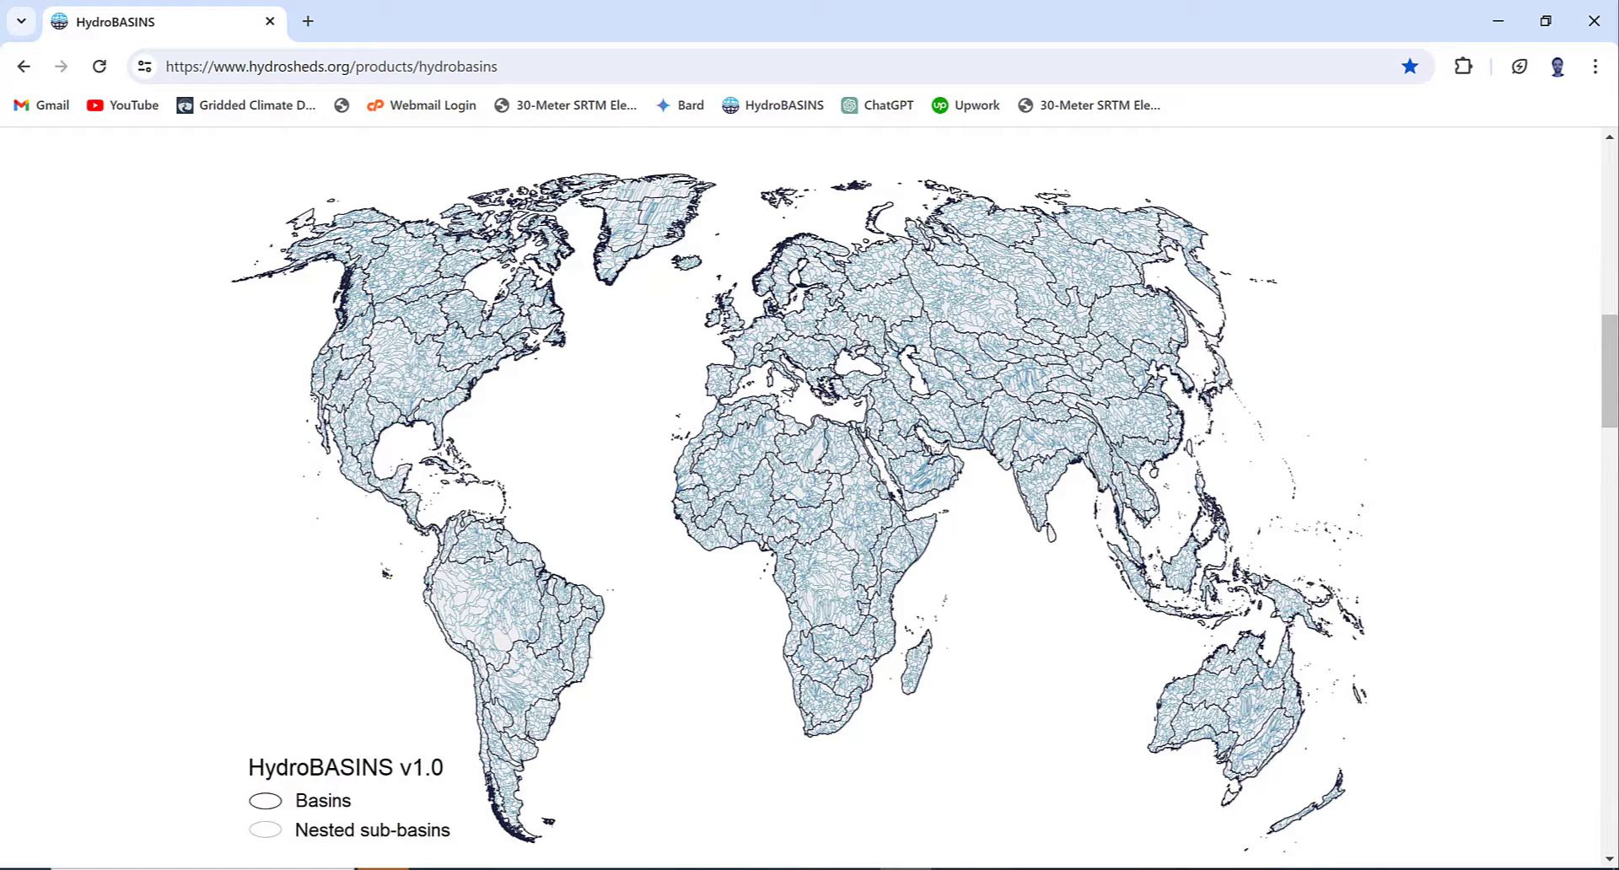
scroll(1615, 439, "down", 5)
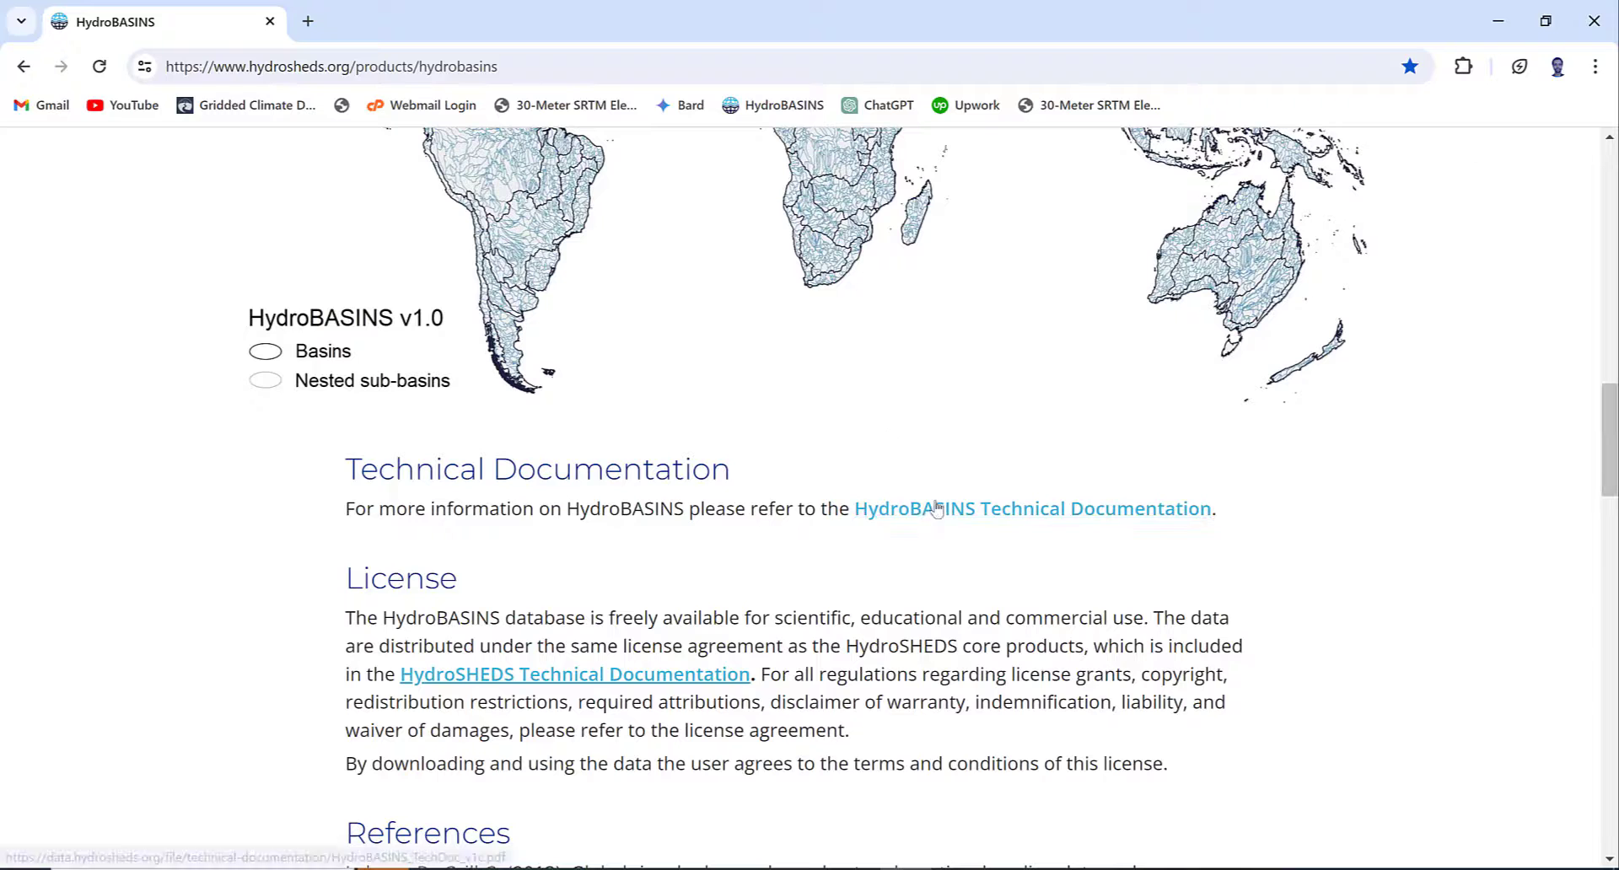
scroll(1613, 421, "down", 2)
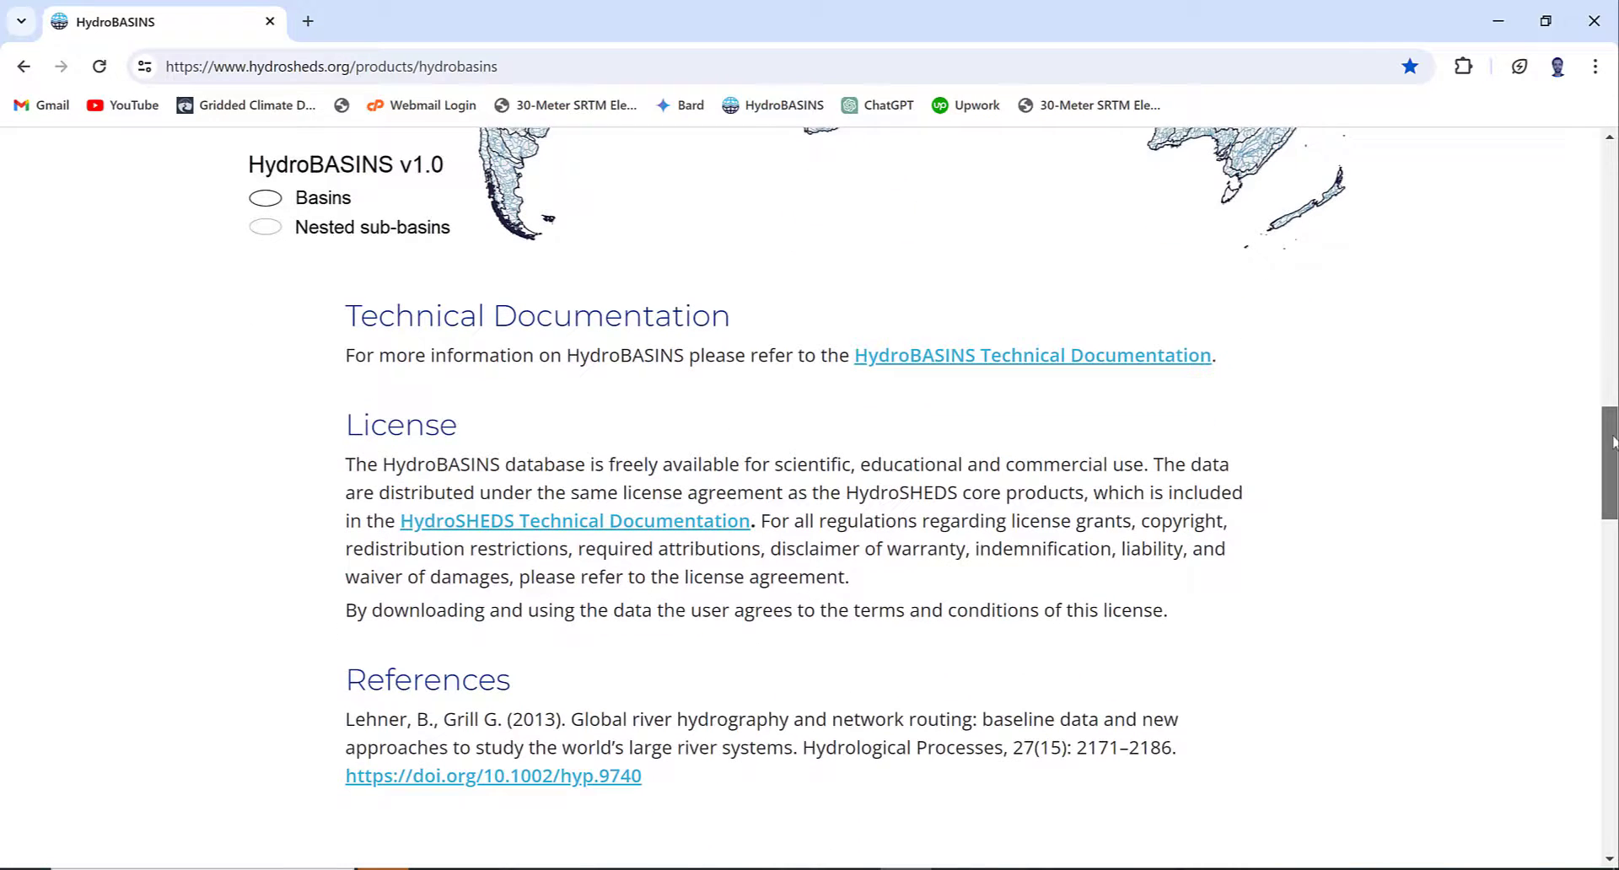
left_click_drag(1613, 441, 1613, 544)
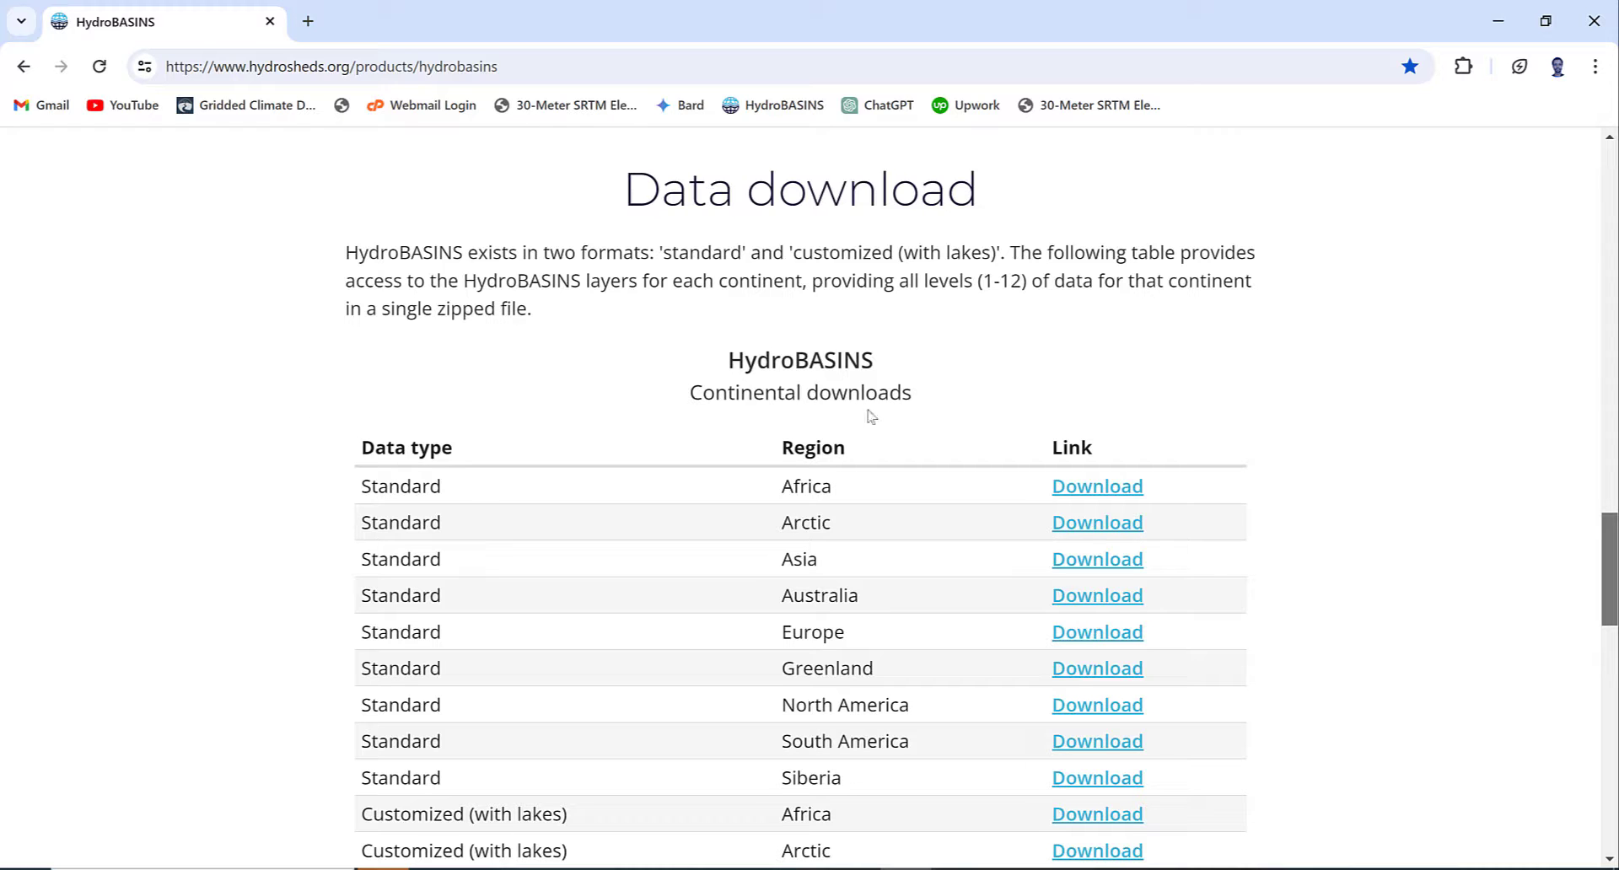
- Review the standard and customized (with lakes) rows of the HydroBASINS downloads table
left_click_drag(1612, 568, 1612, 632)
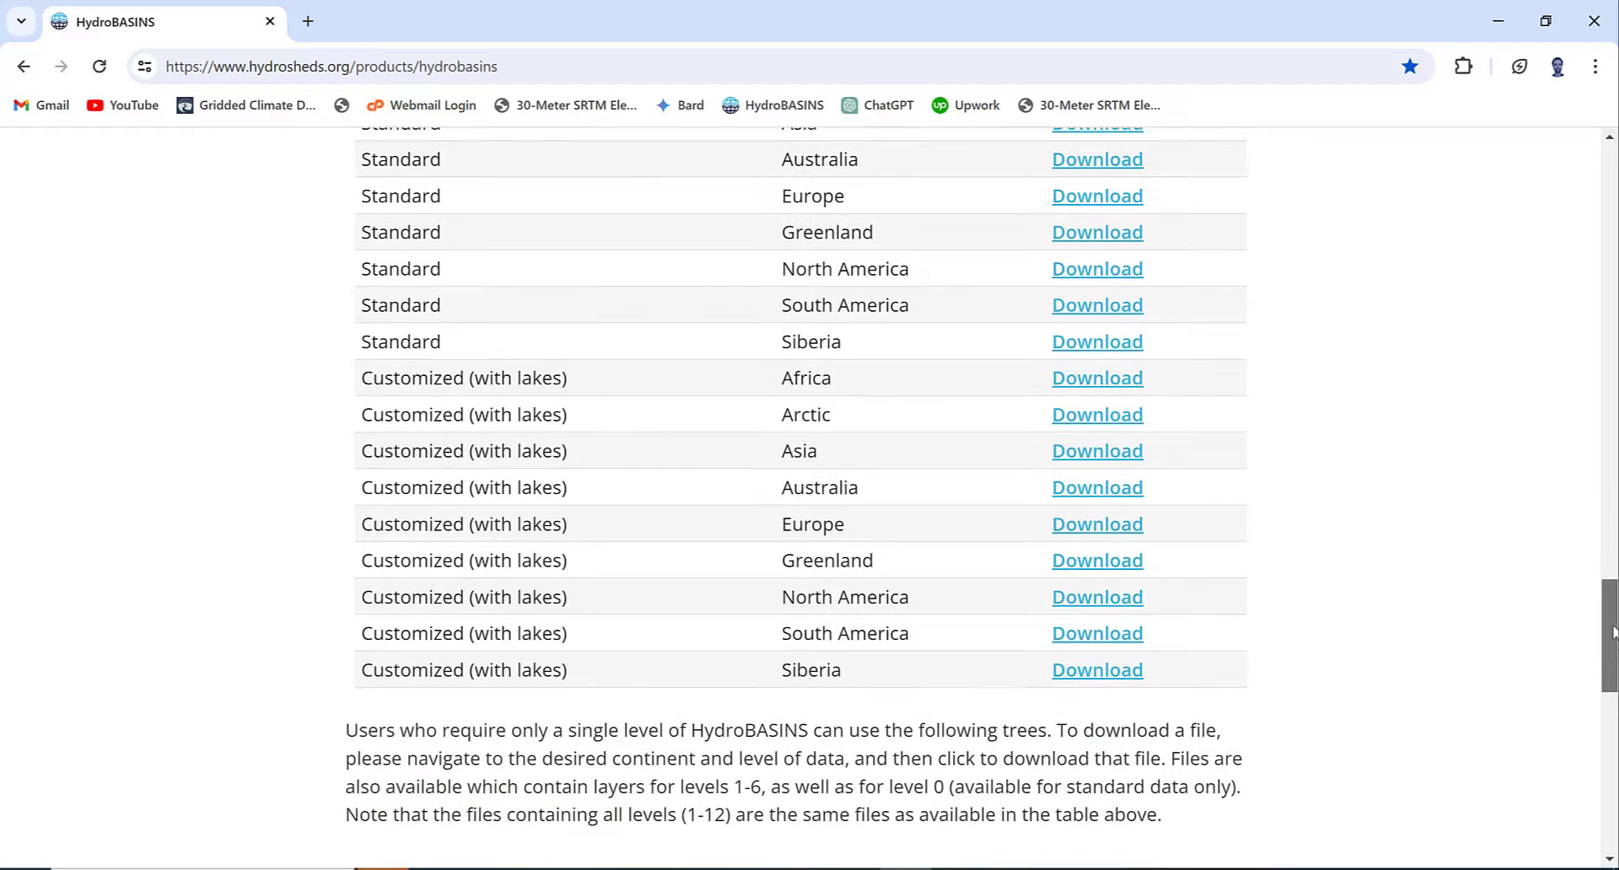
left_click_drag(1612, 632, 1612, 608)
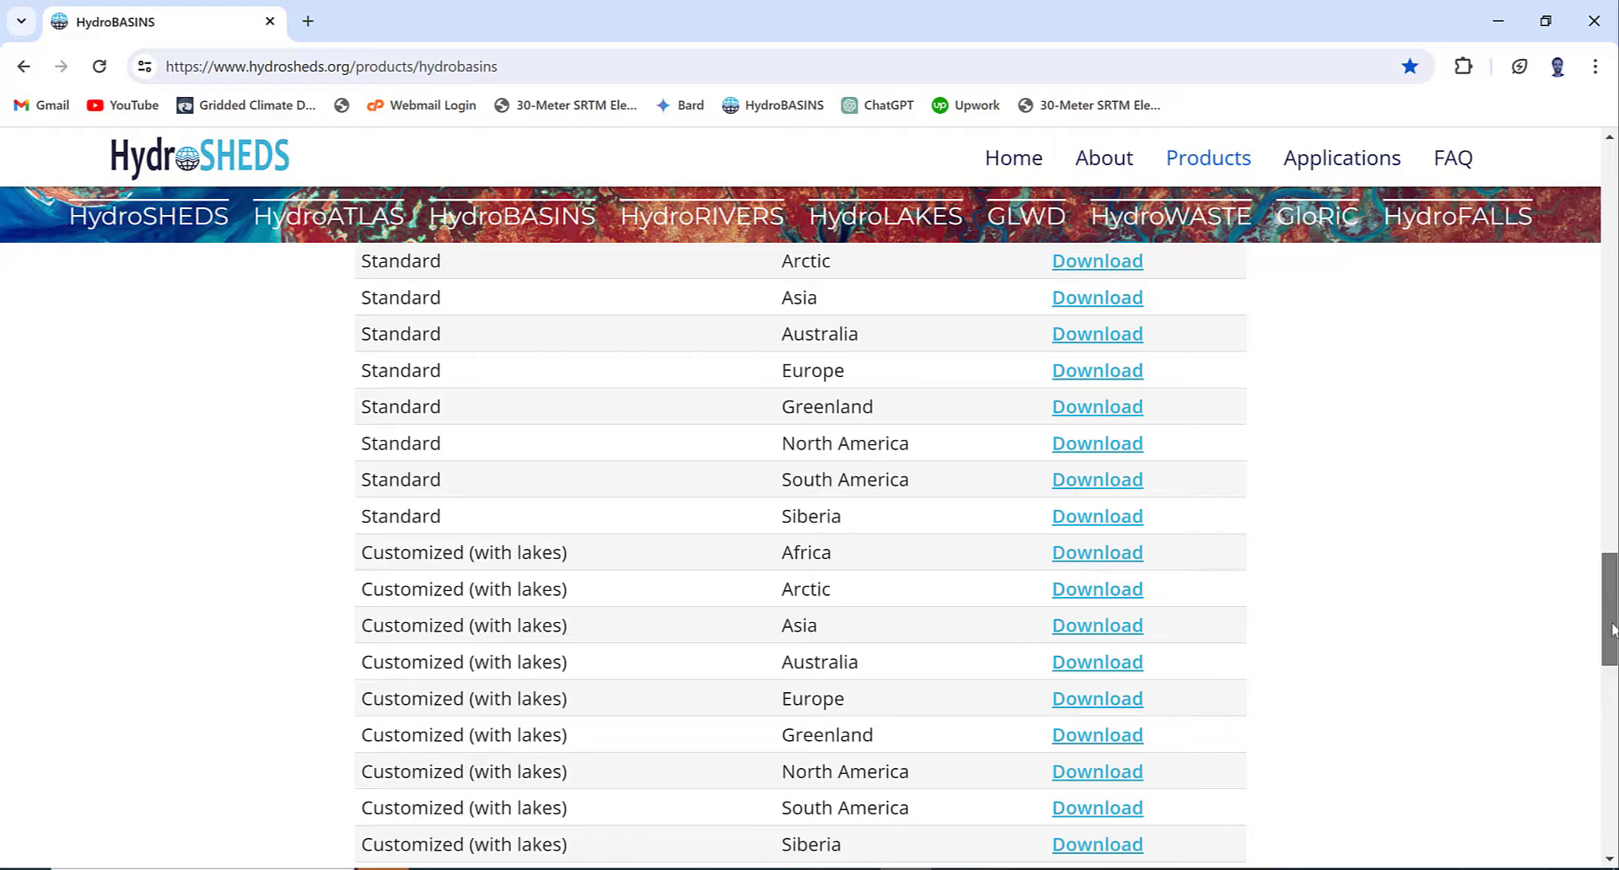
scroll(1611, 628, "up", 3)
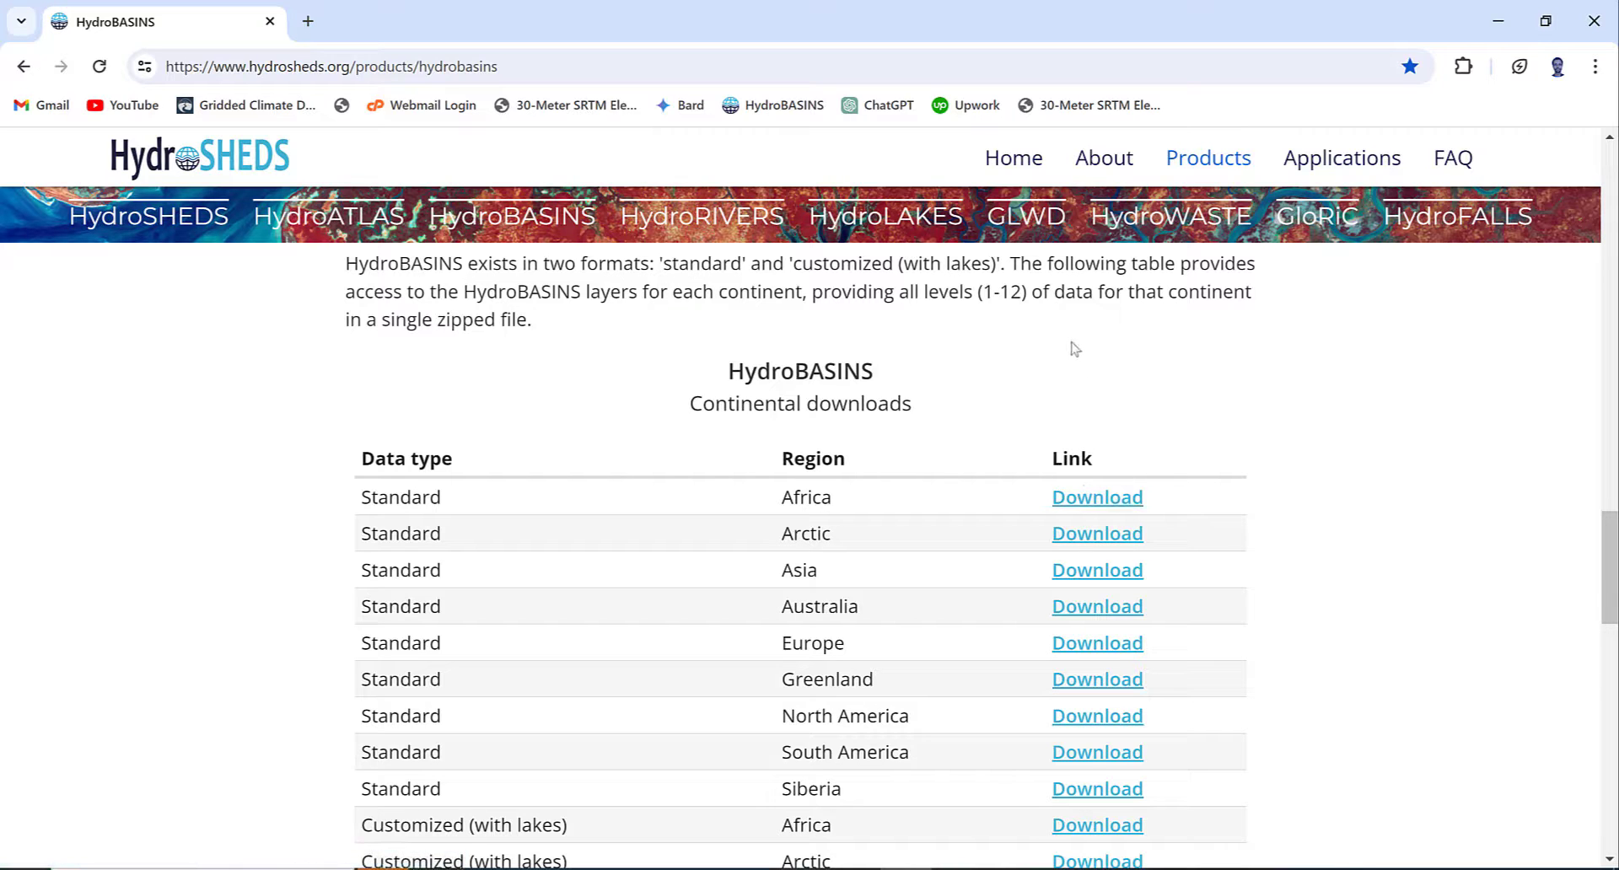
- Download hybas_af_lev01-12_v1c.zip and show it in the Downloads folder
left_click(1064, 490)
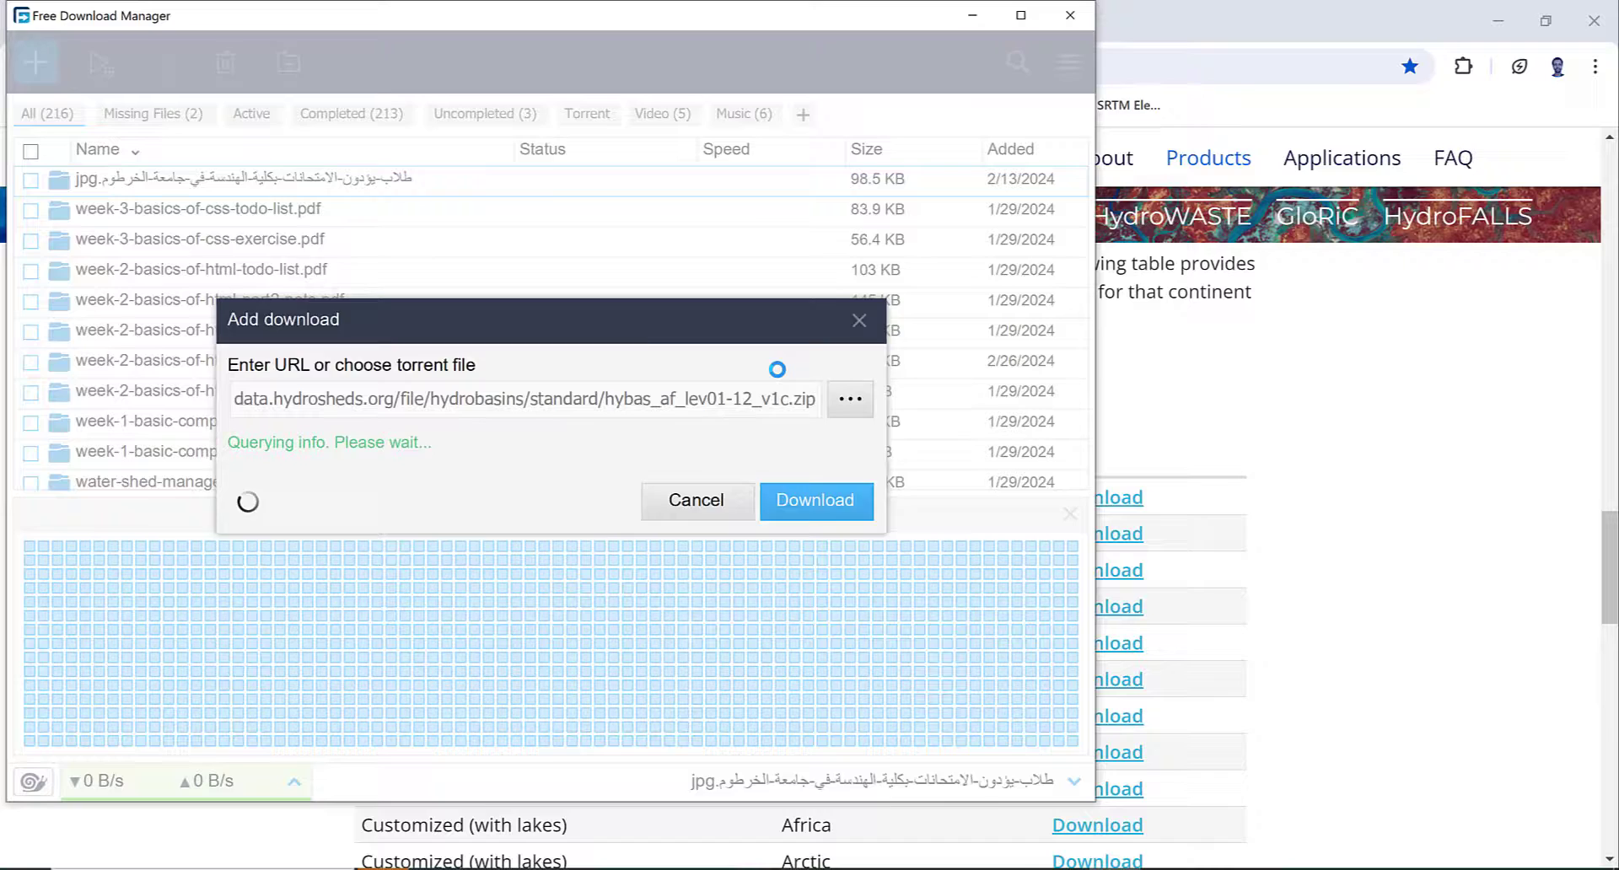
right_click(196, 443)
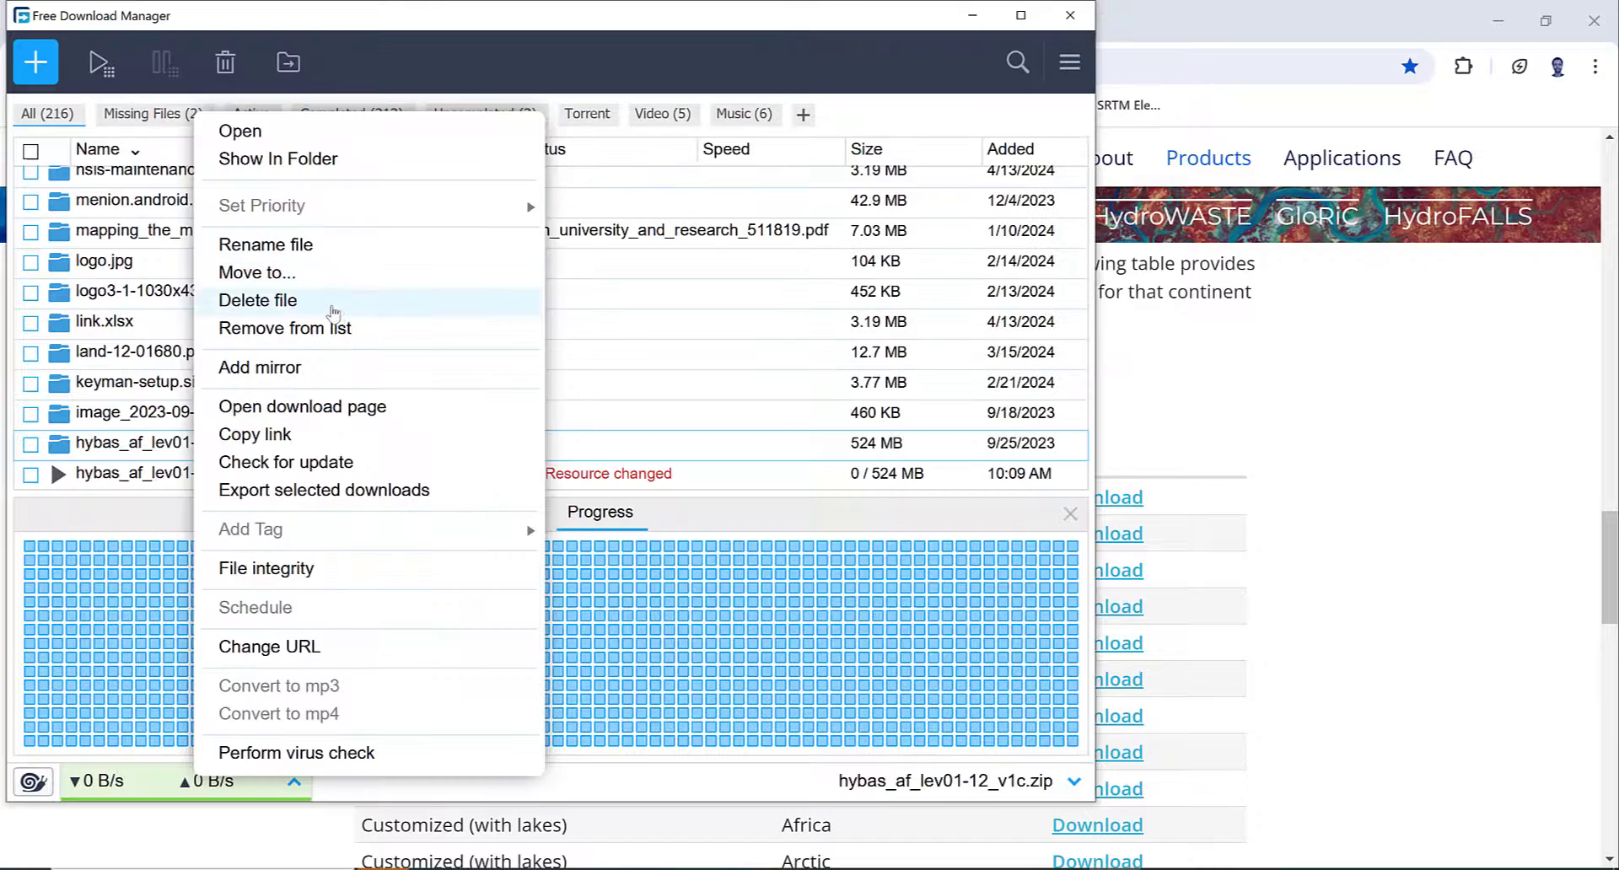
left_click(391, 165)
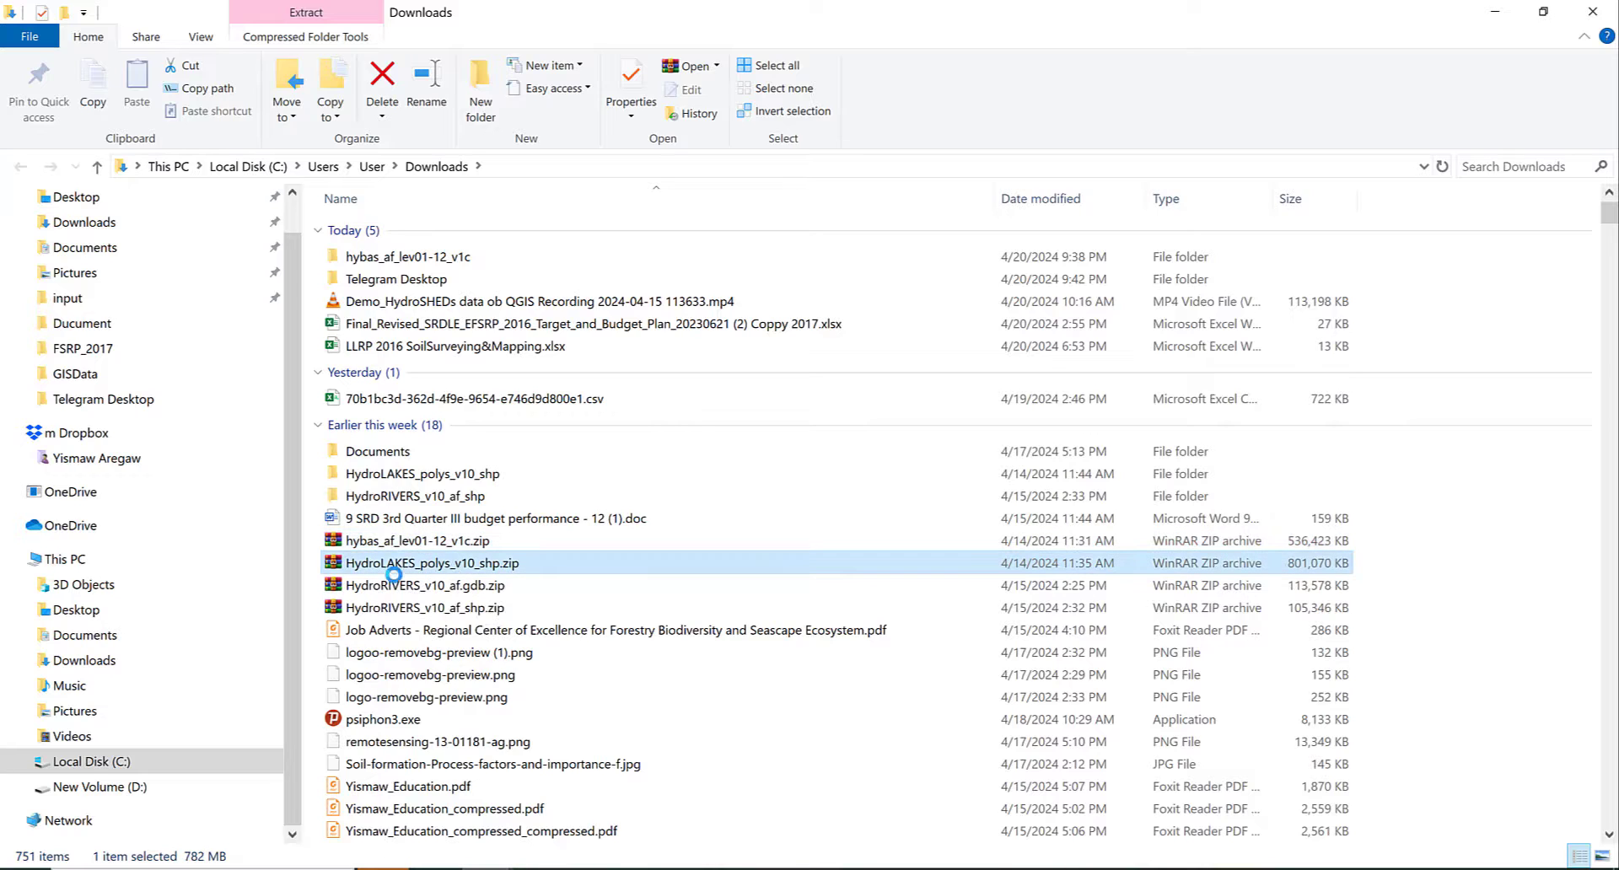
- Extract hybas_af_lev01-12_v1c.zip into a hybas_af_lev01-12_v1c folder in Downloads
left_click(376, 587)
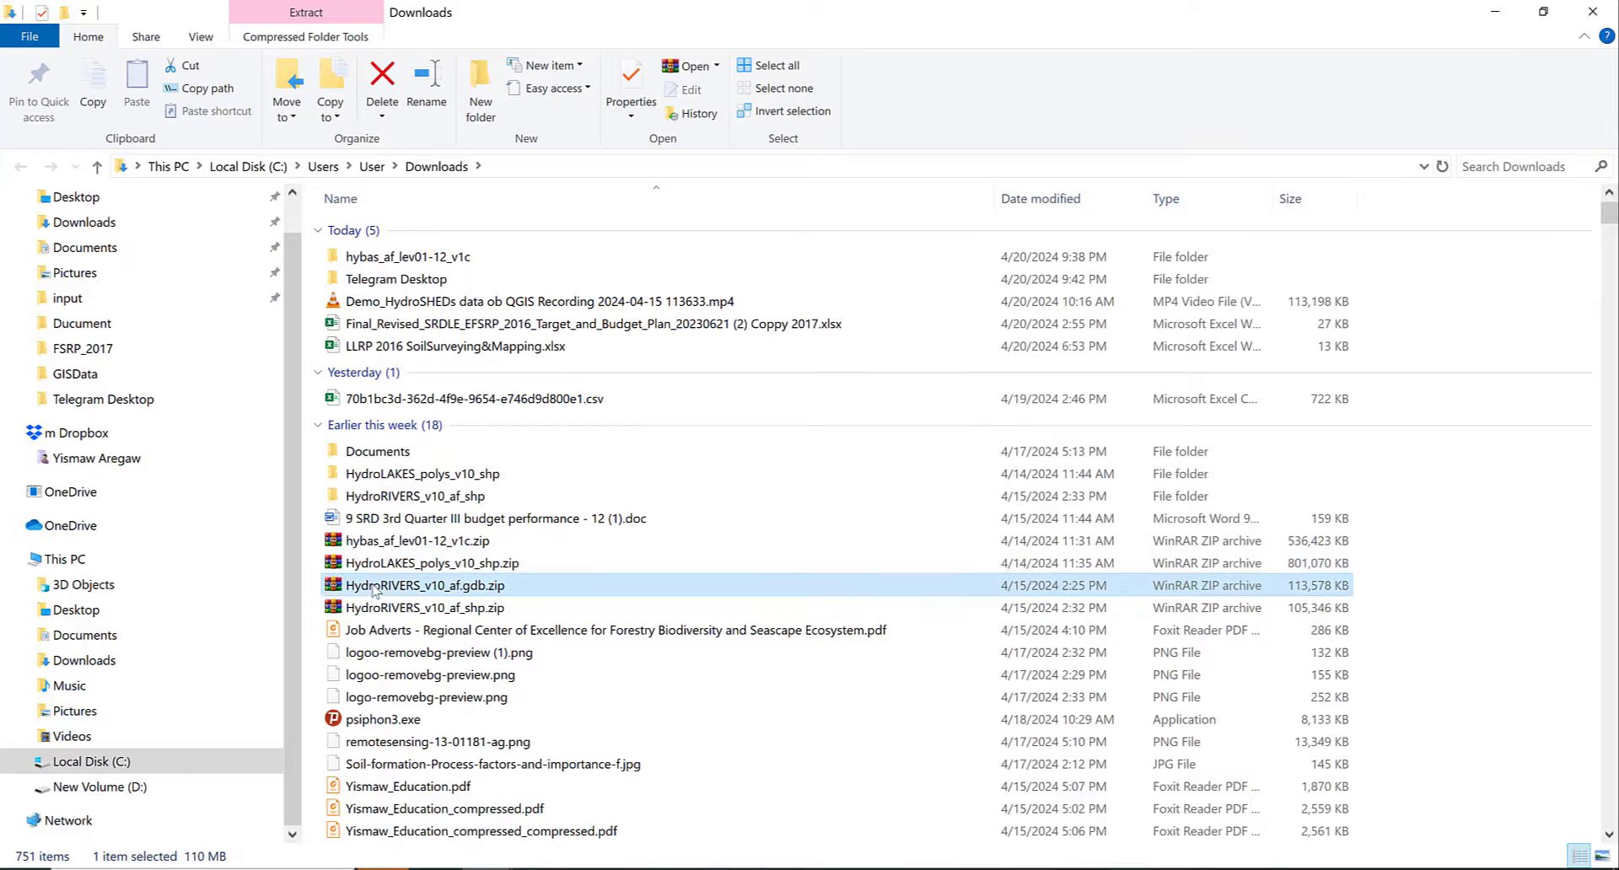
left_click(442, 547)
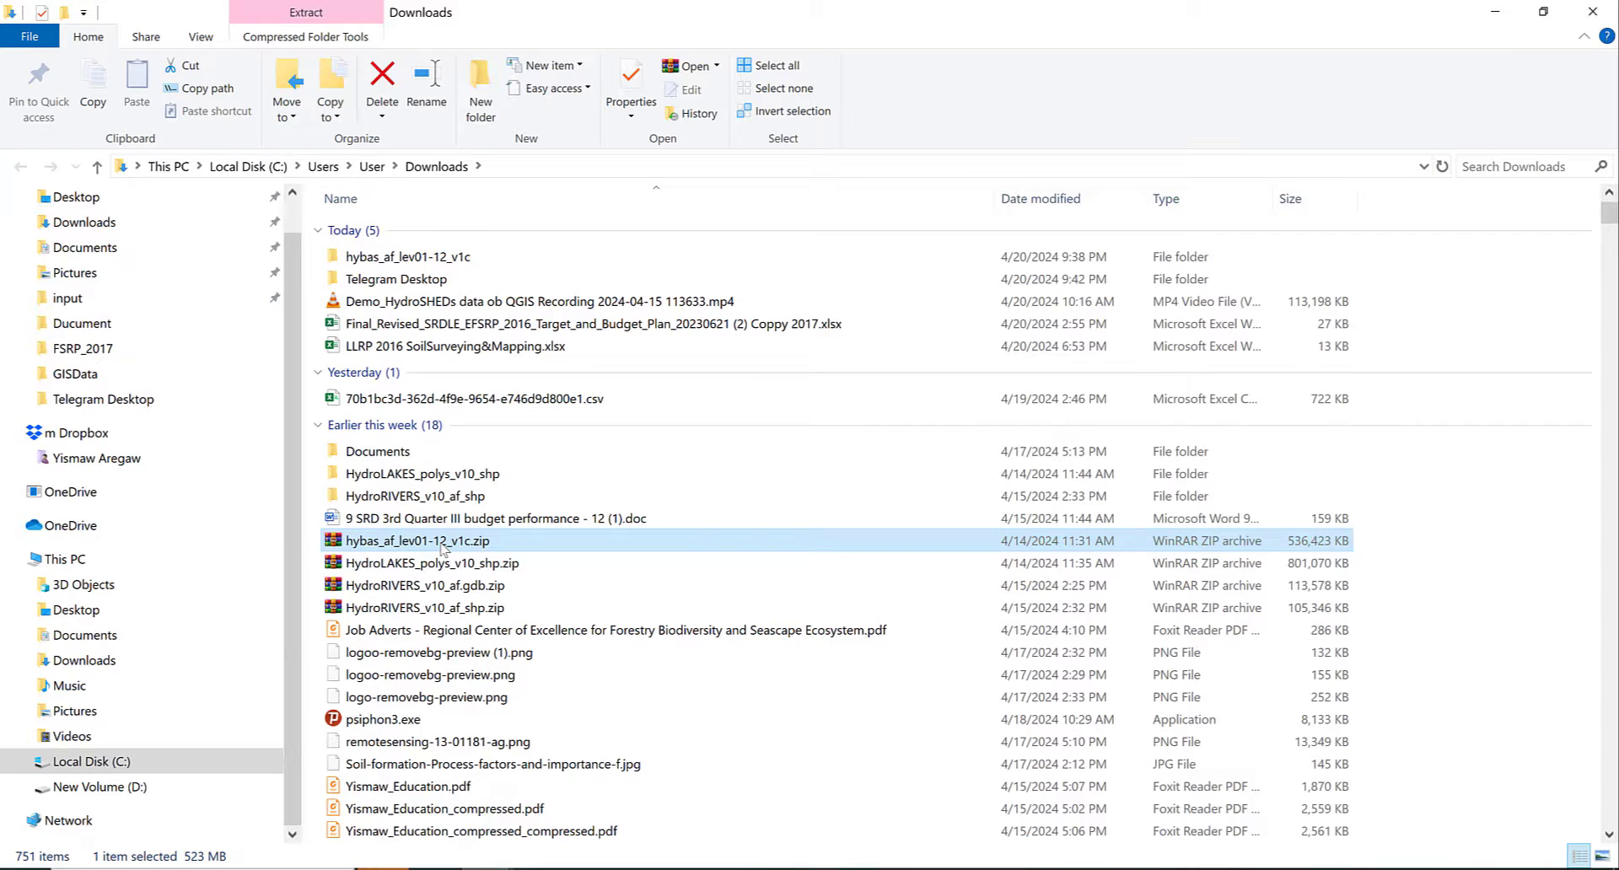
right_click(443, 546)
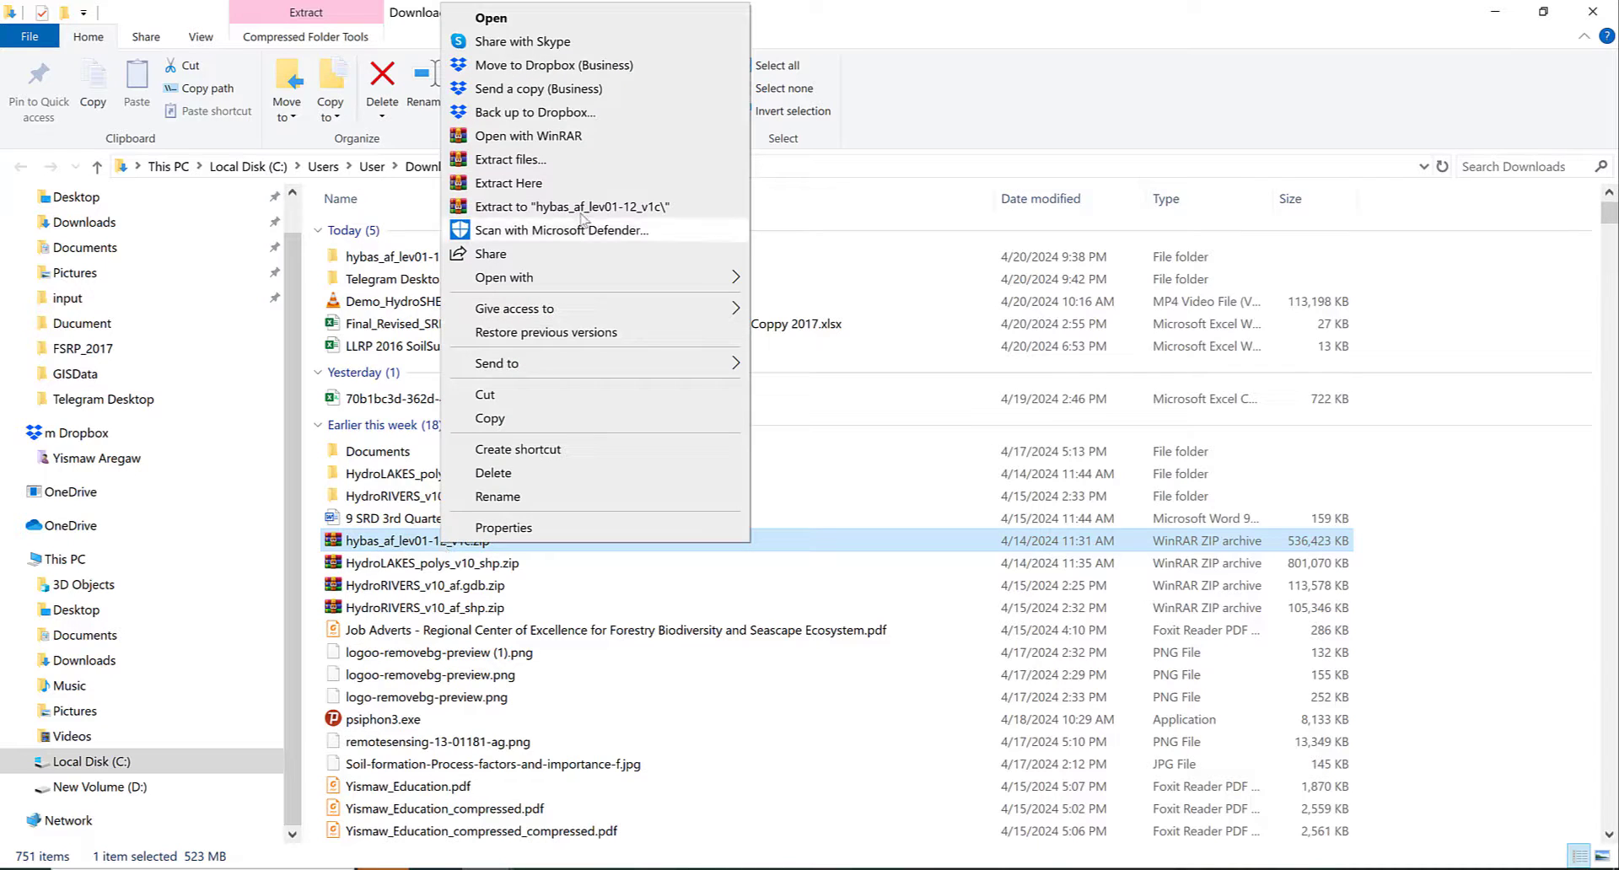
left_click(580, 160)
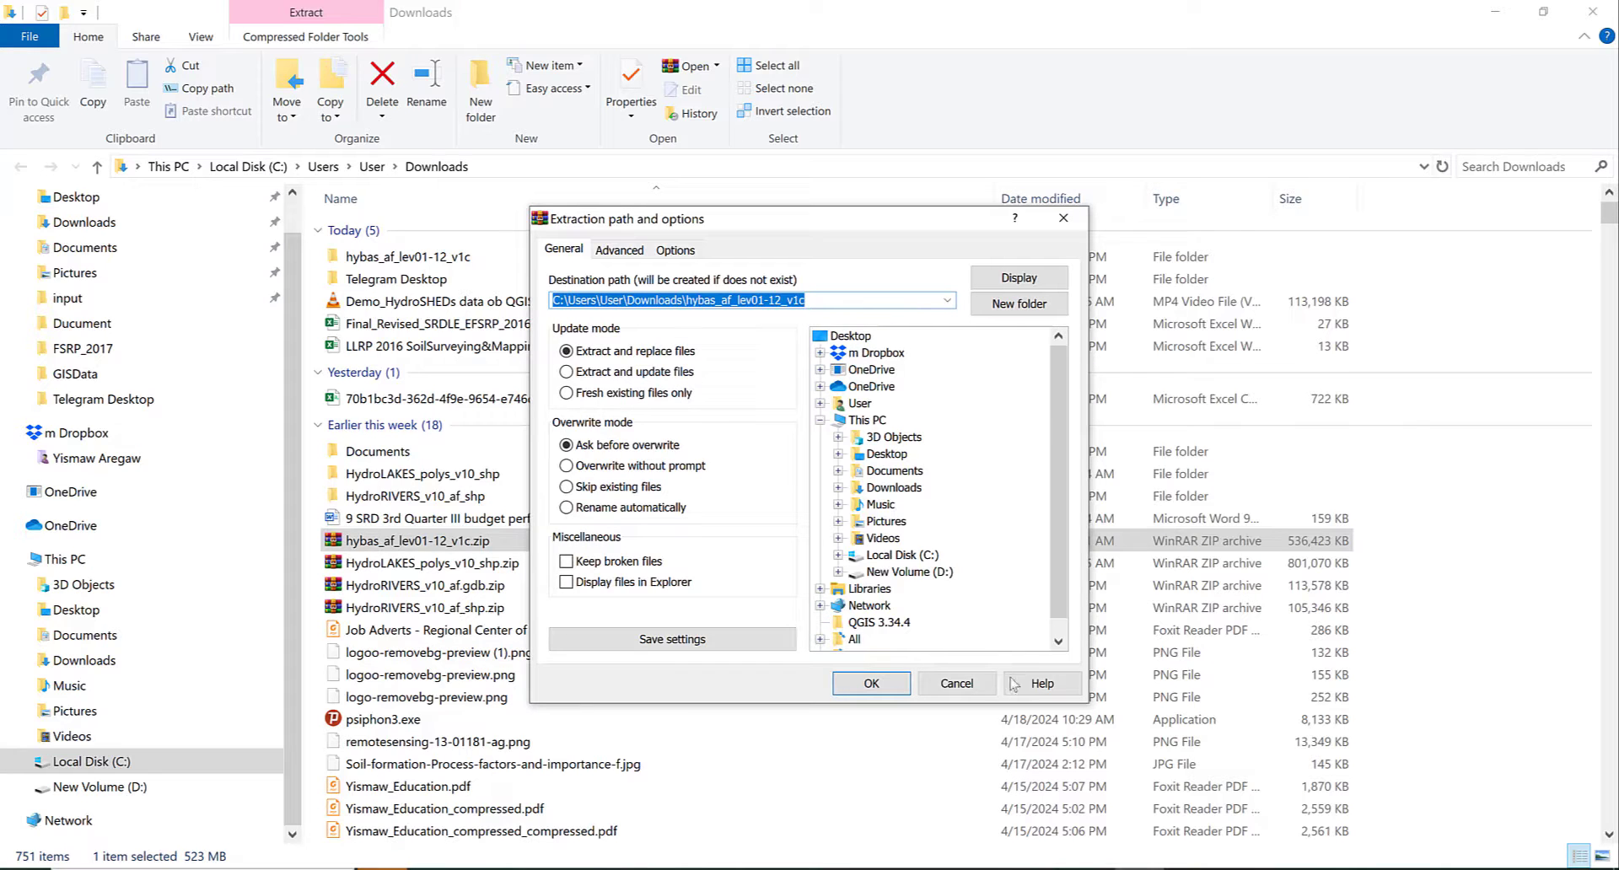
left_click(872, 683)
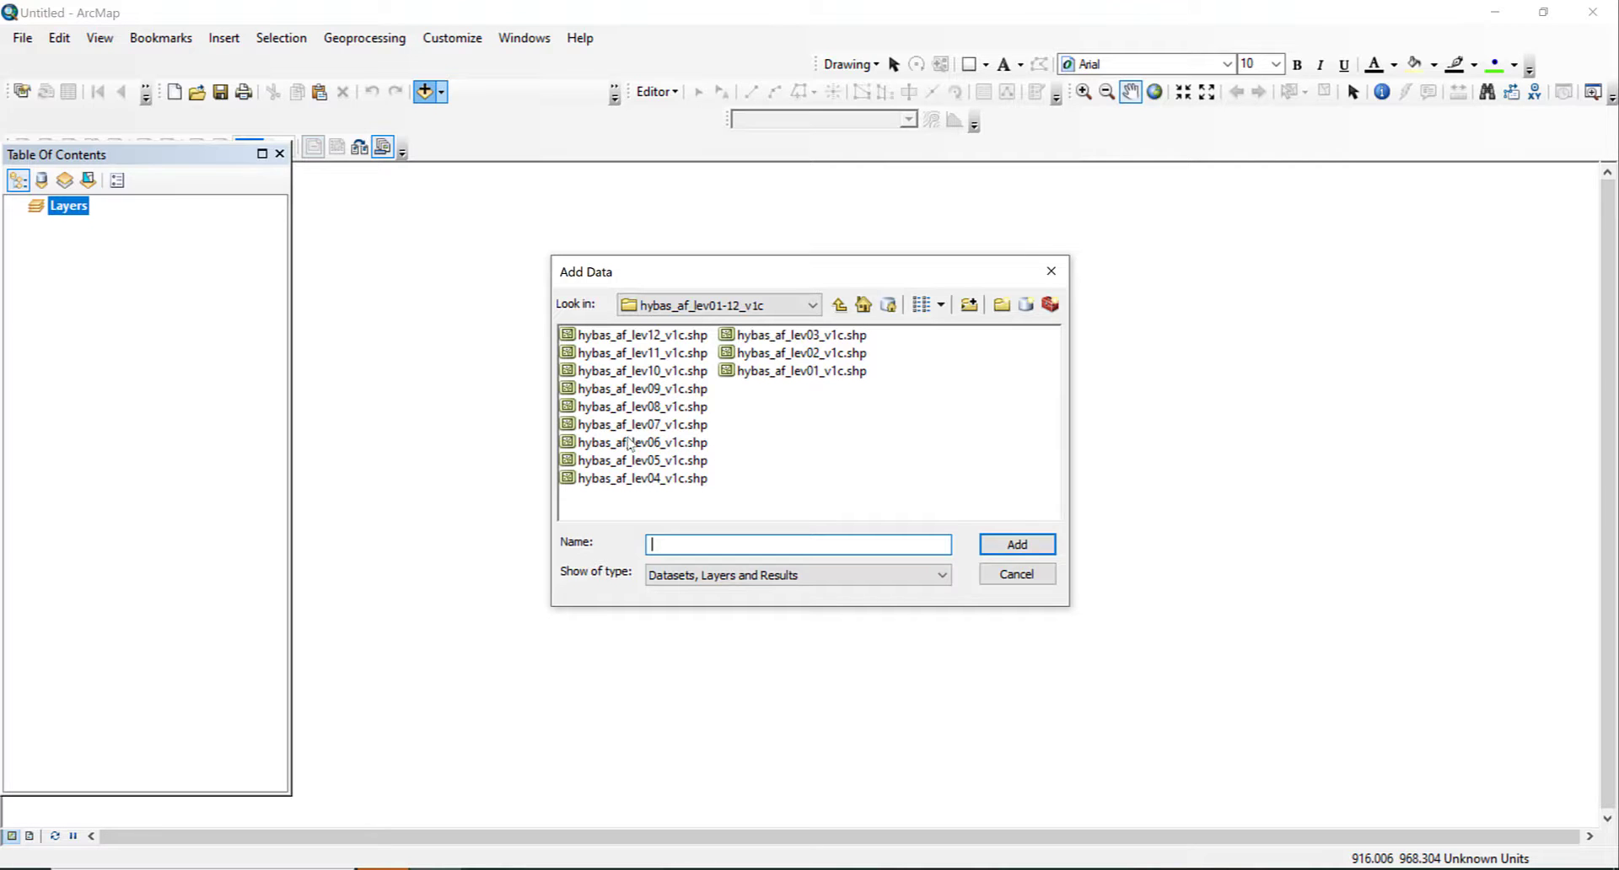
- Add hybas_af_lev05_v1c.shp from the hybas_af_lev01-12_v1c folder to the map
double_click(669, 460)
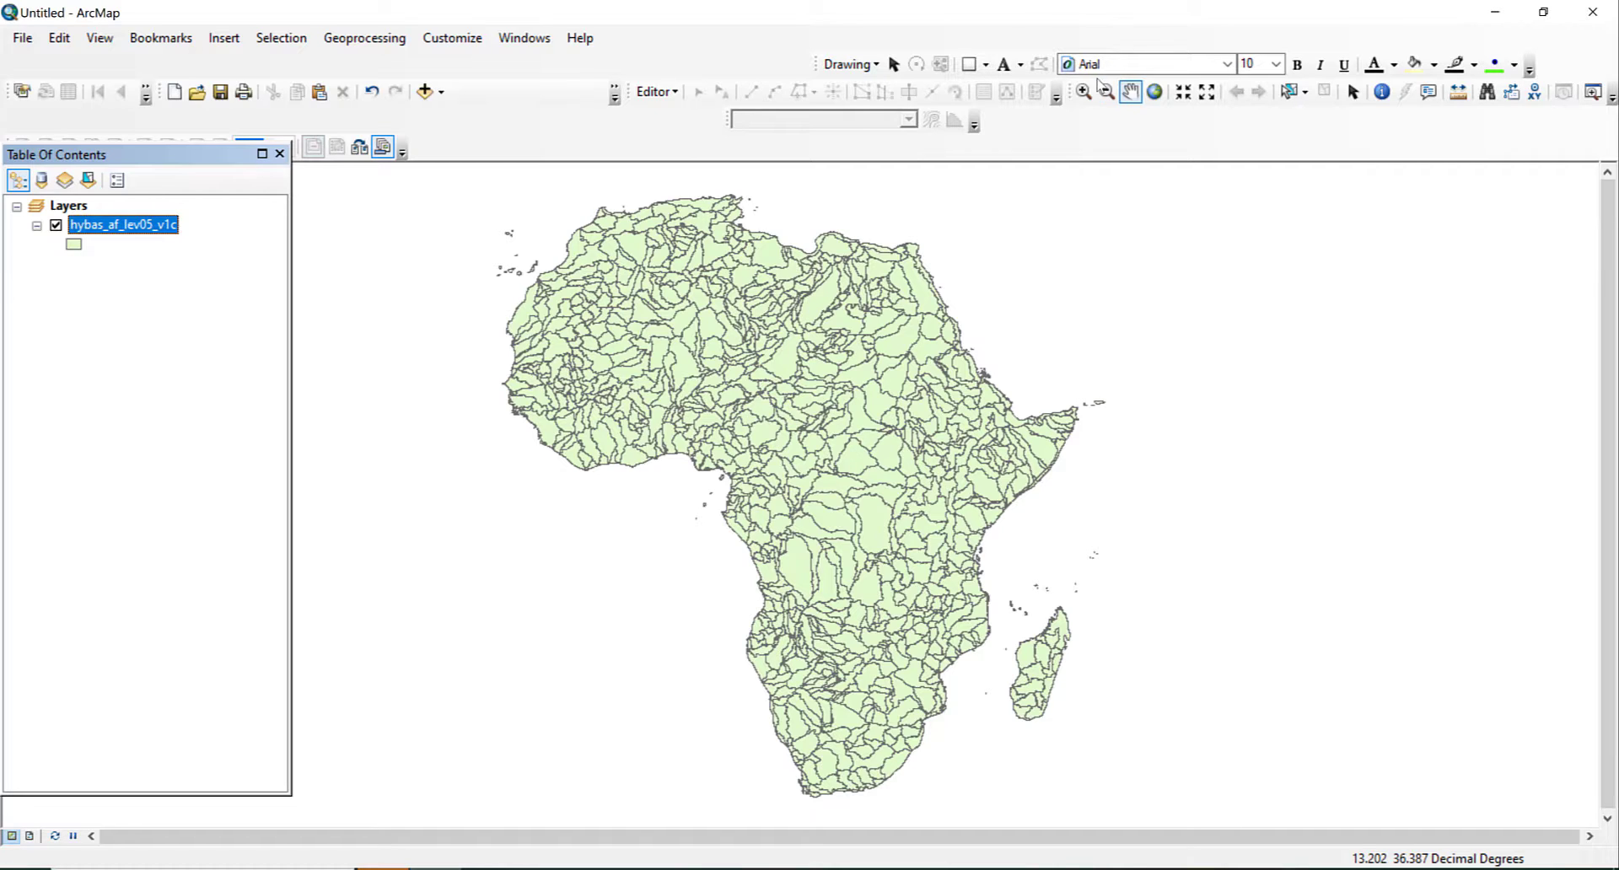
- Zoom the map in on East Africa and the Horn of Africa
left_click(1085, 91)
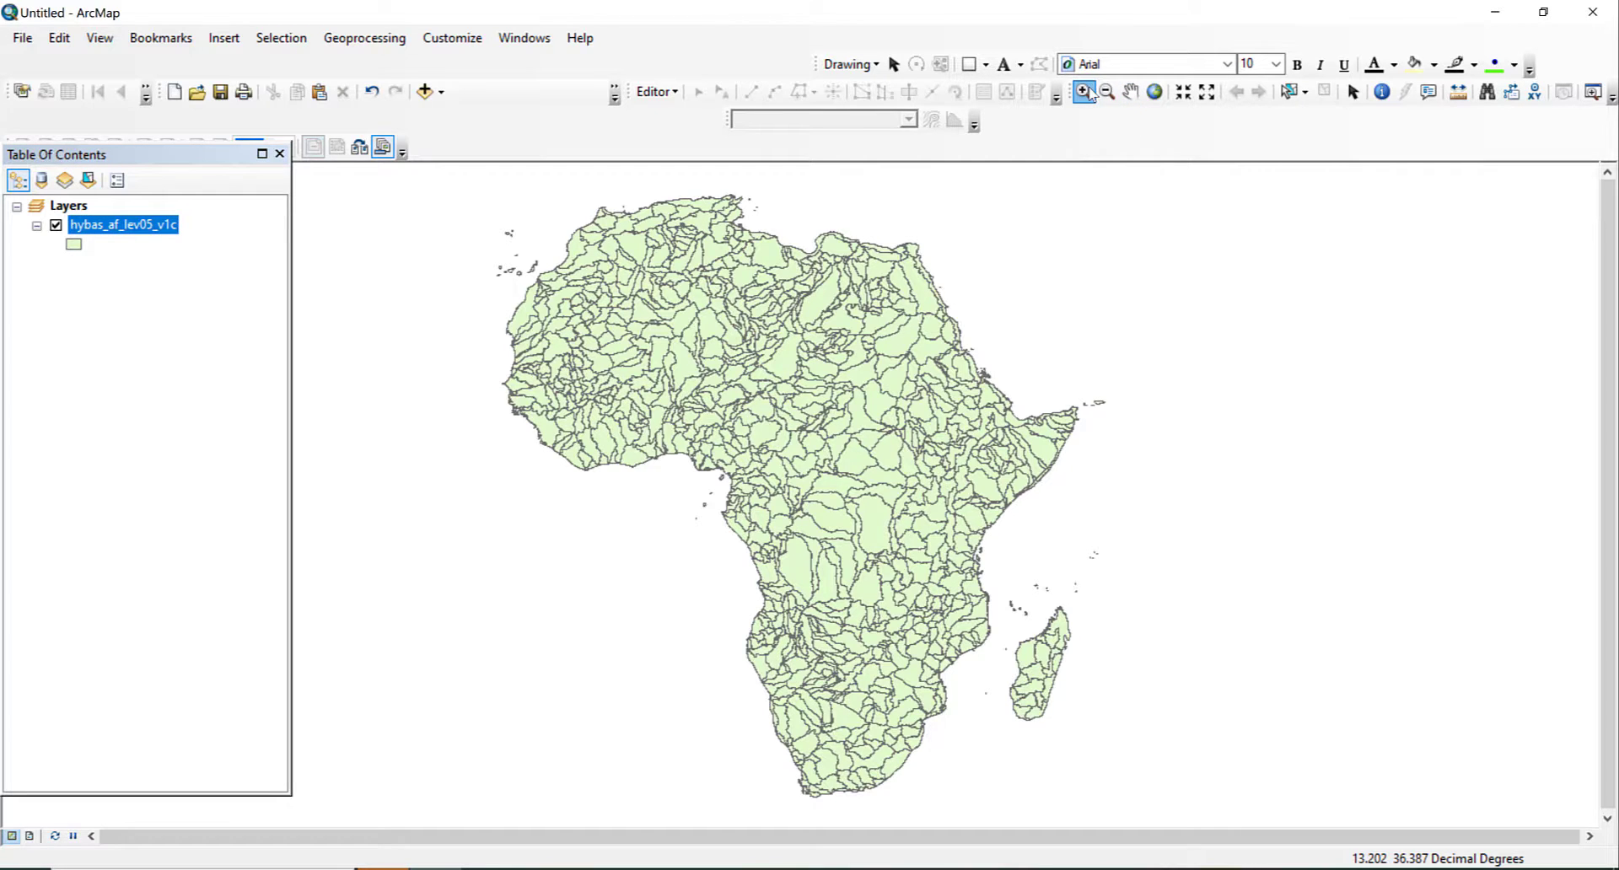
left_click_drag(840, 354, 1081, 531)
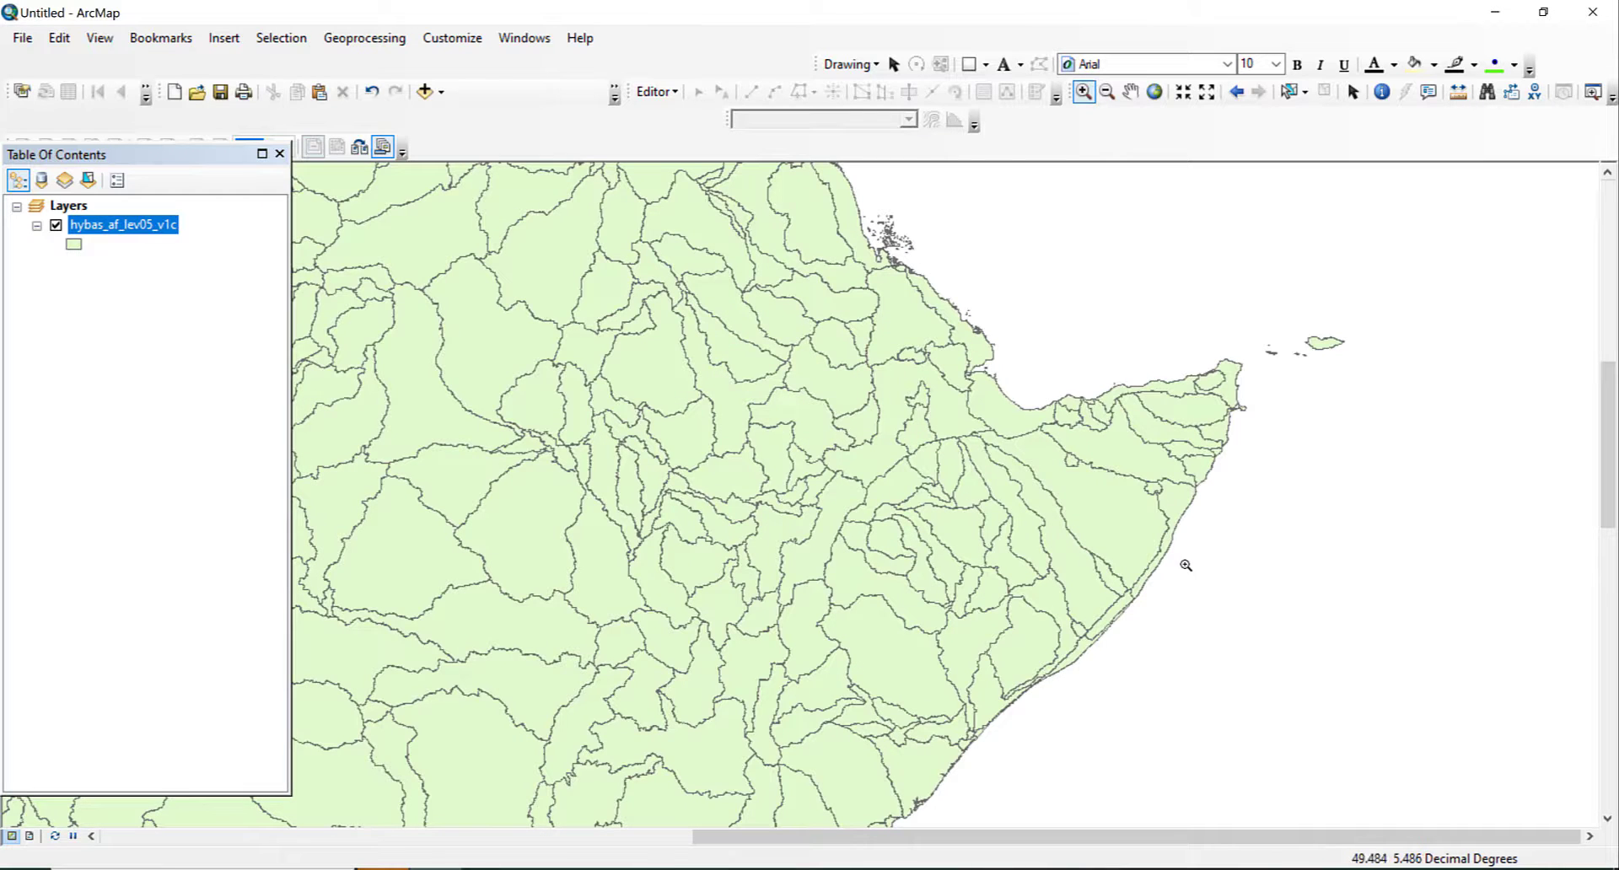
left_click_drag(1611, 481, 1613, 498)
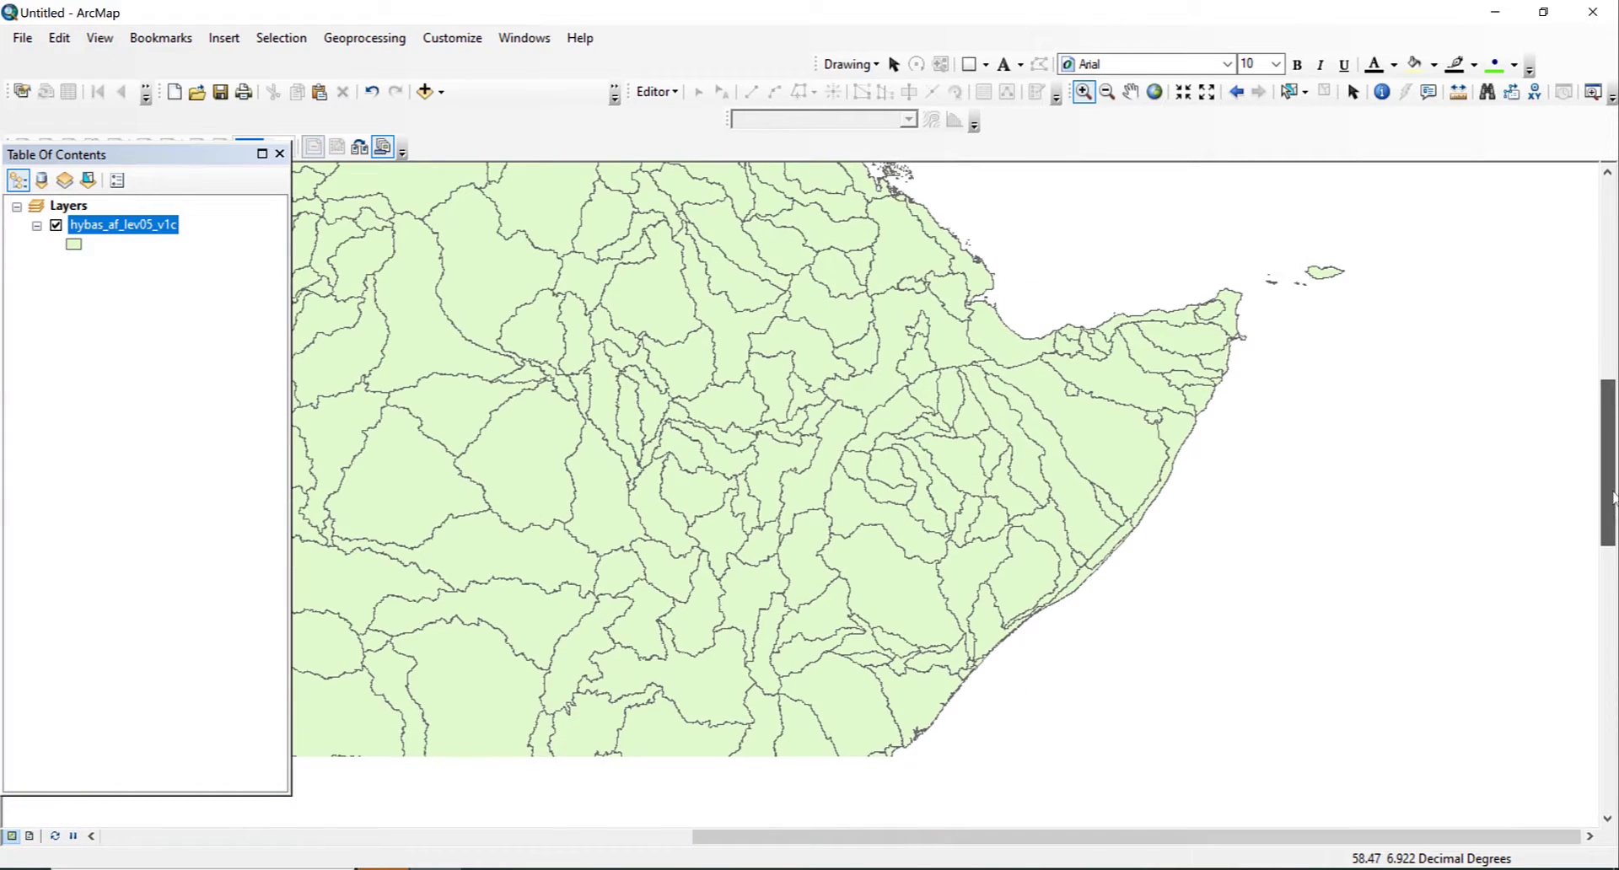
- Add Ethio_boundary.shp from D:\GISData\Ethio_CSA_New_2021_Shapfile over the level 5 basins
left_click(424, 90)
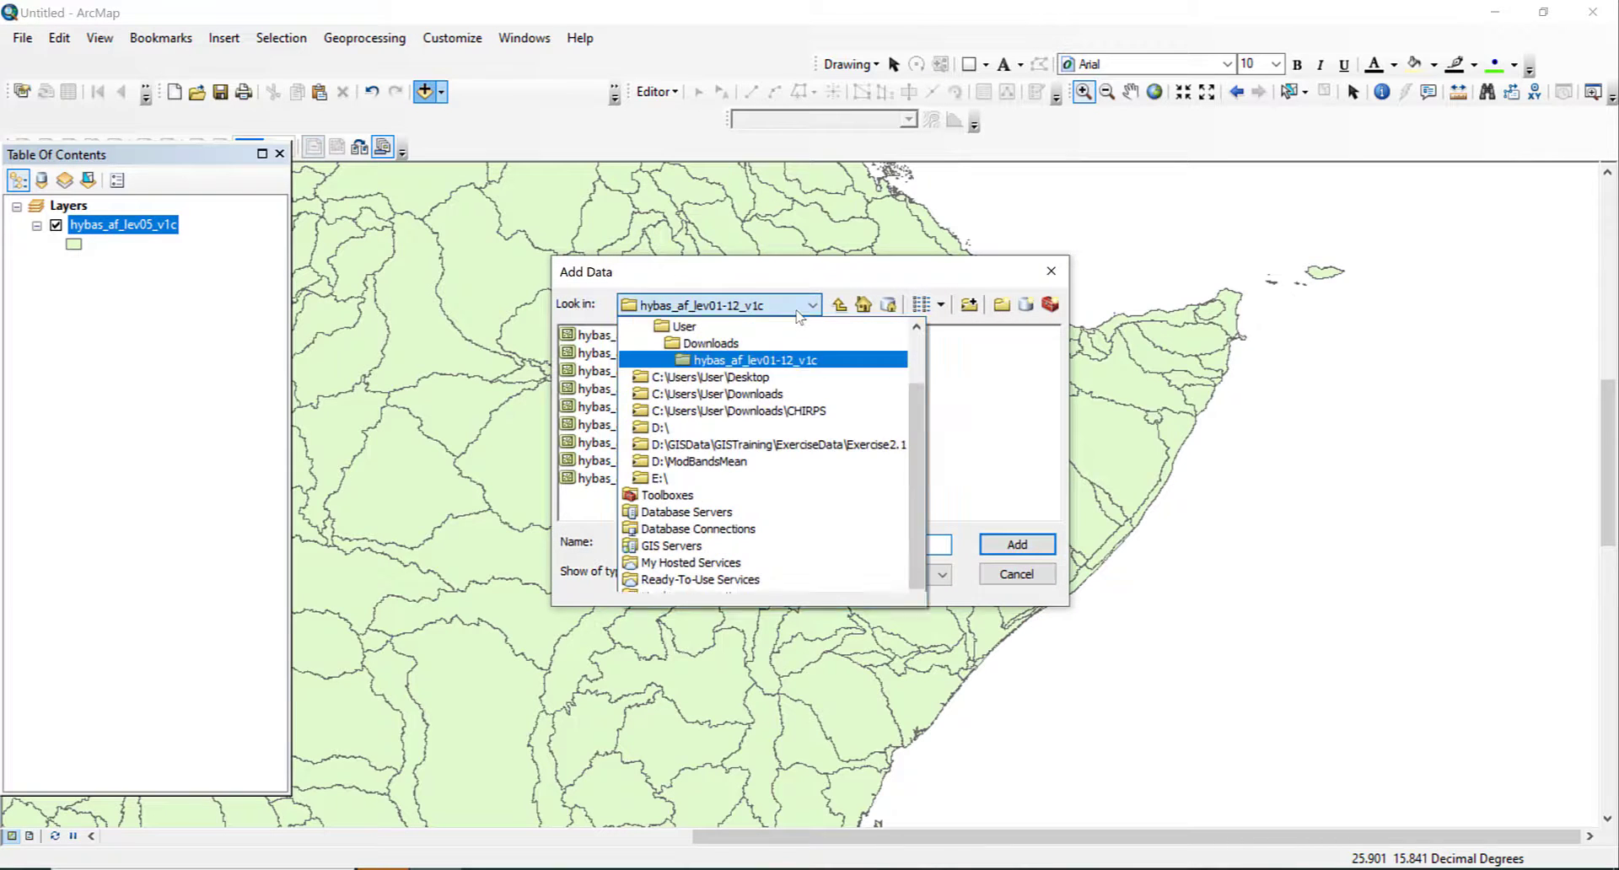
left_click(812, 305)
scroll(852, 354, "up", 1)
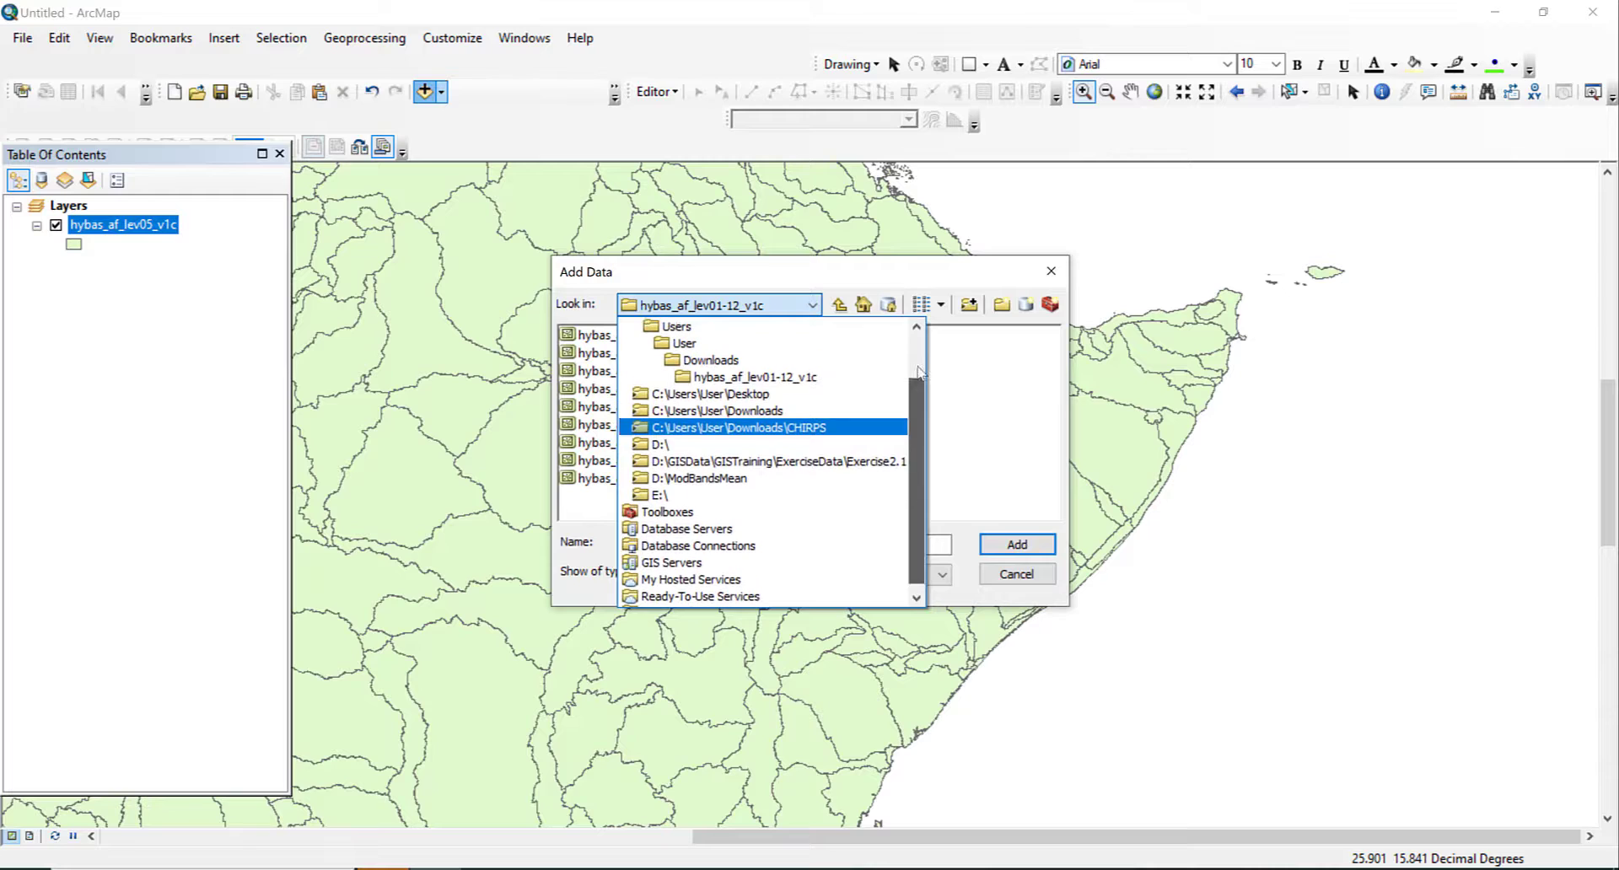
scroll(852, 354, "up", 1)
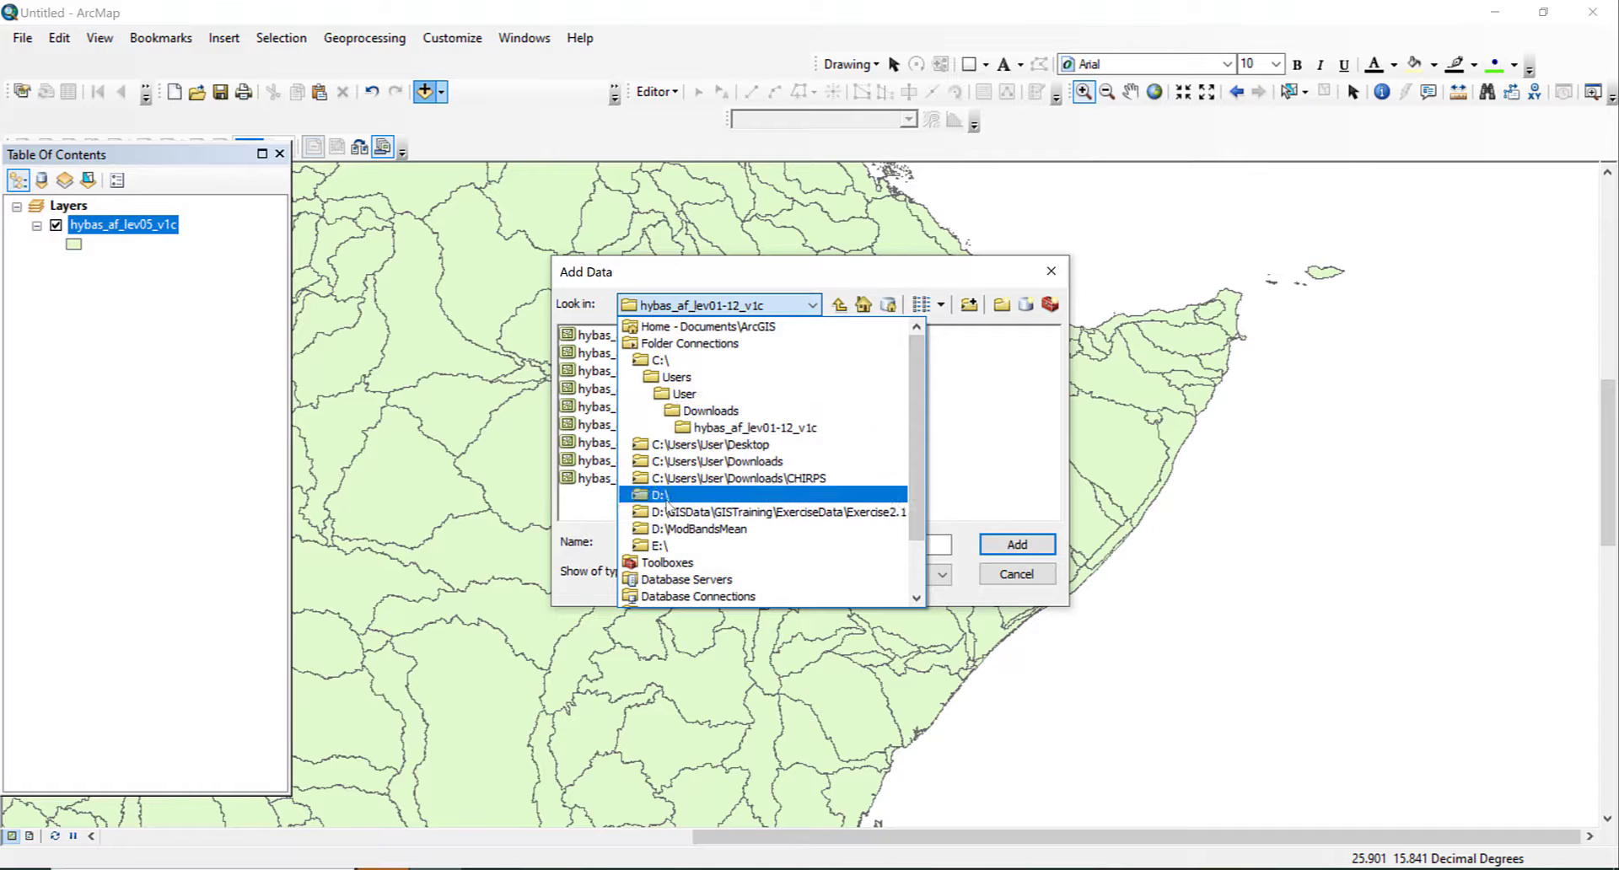
left_click(666, 495)
left_click(1001, 442)
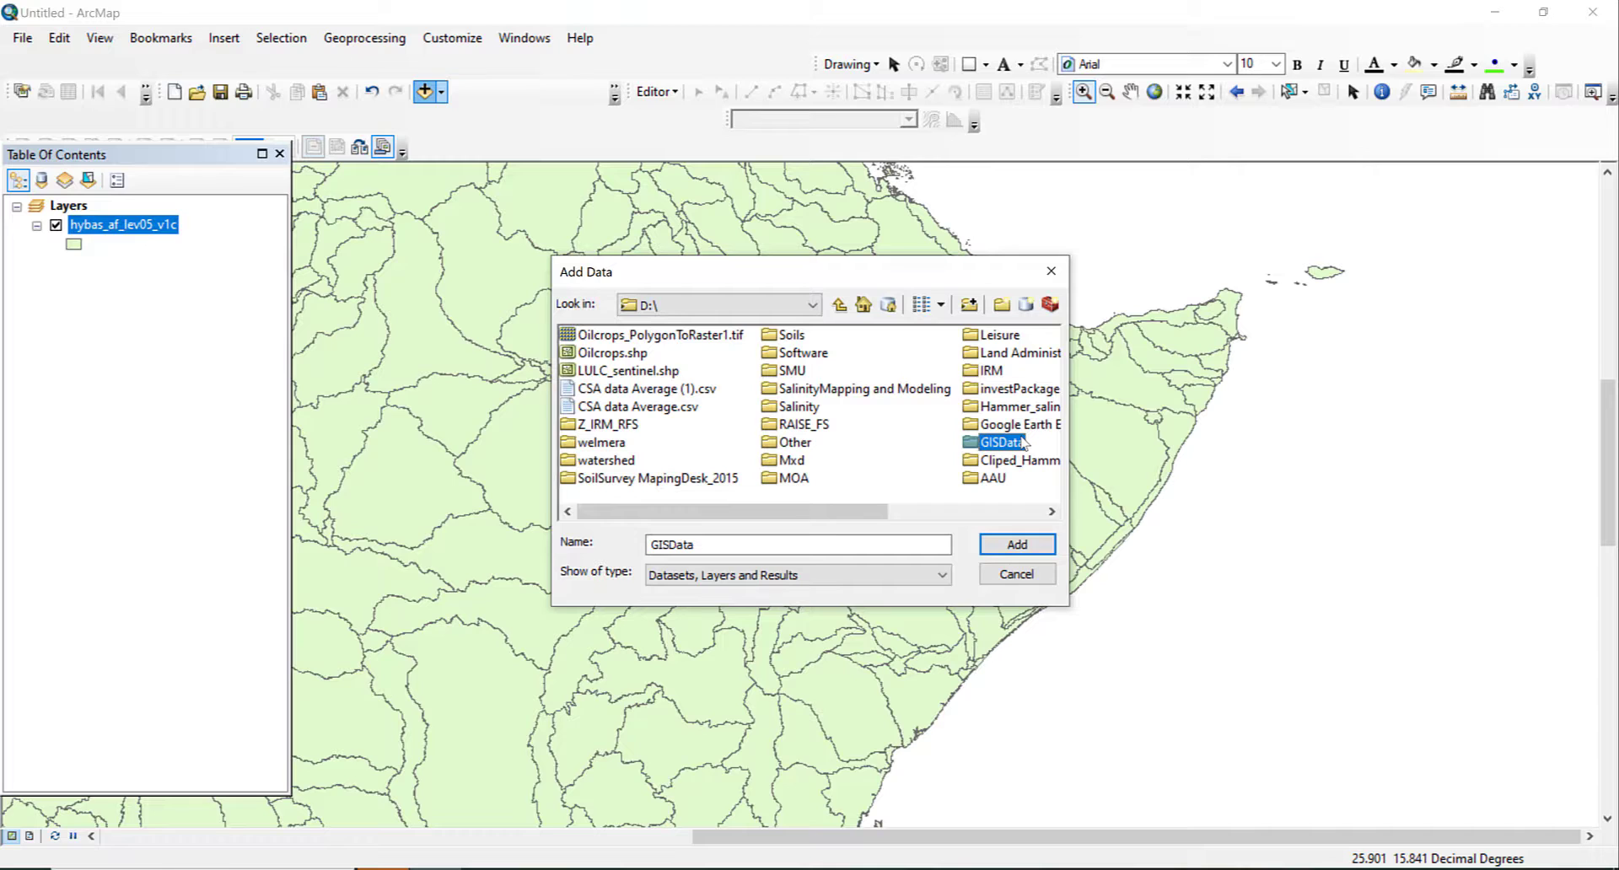
double_click(1003, 442)
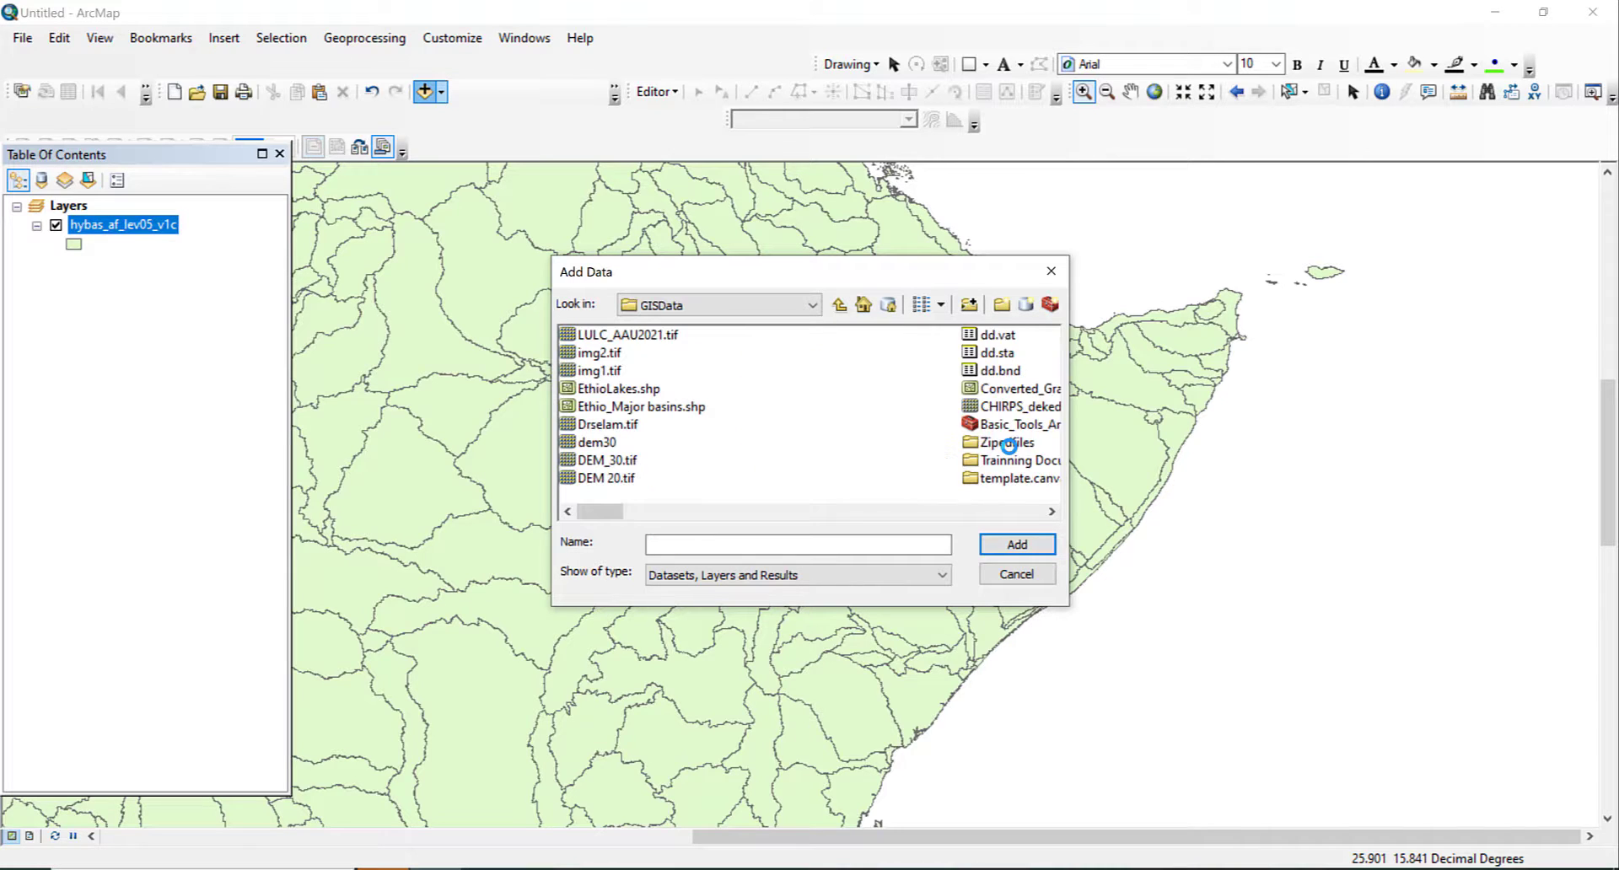
left_click(1008, 446)
key("e")
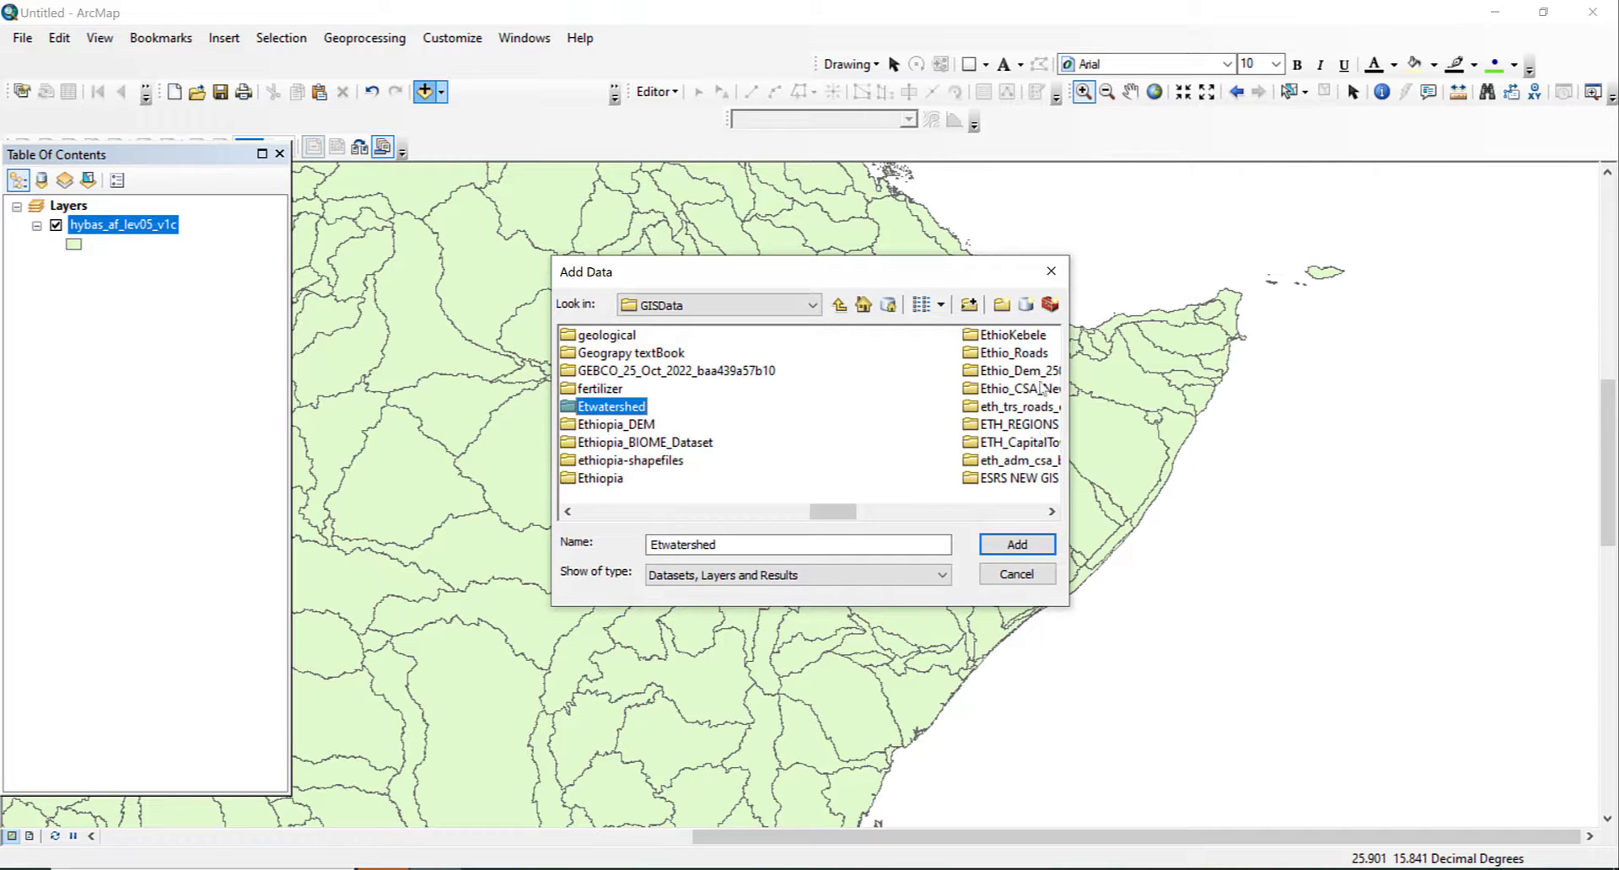
double_click(1042, 388)
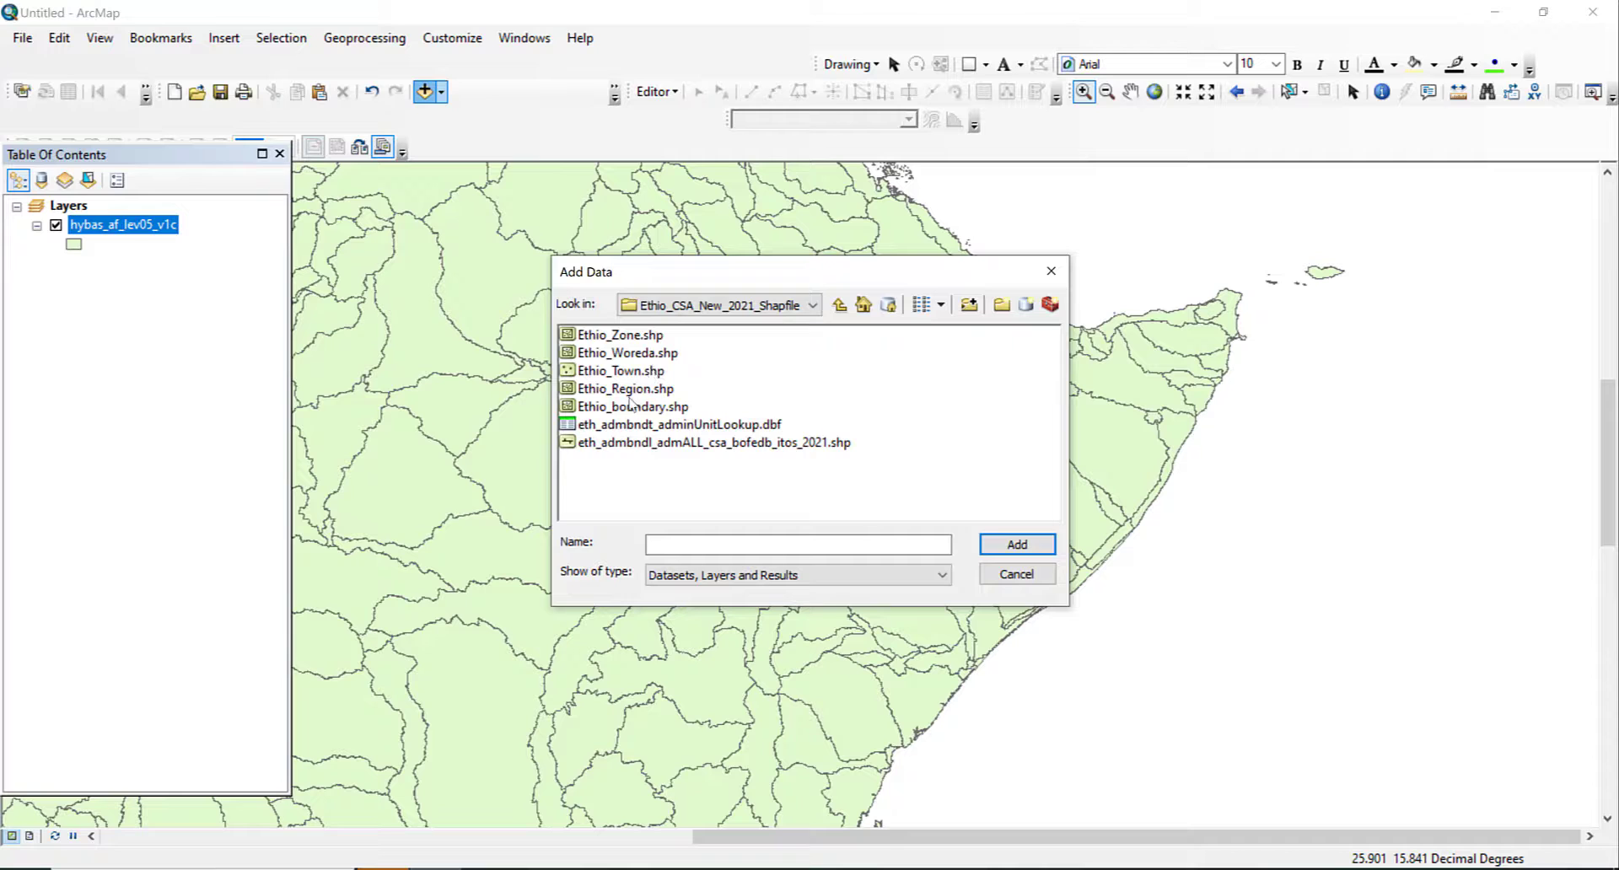
double_click(631, 405)
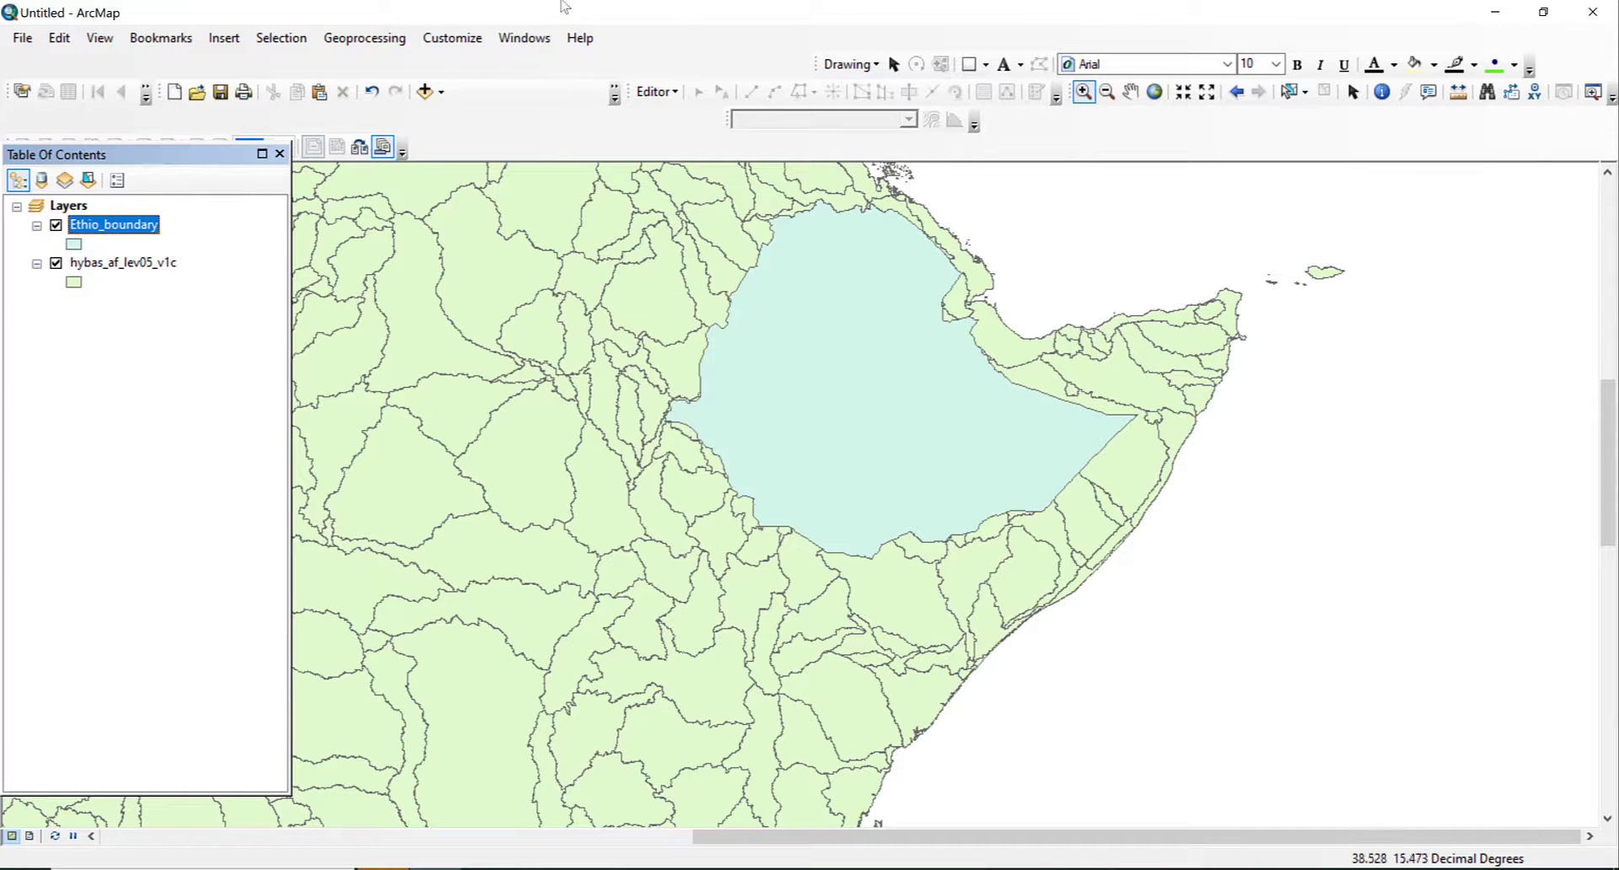
left_click(893, 64)
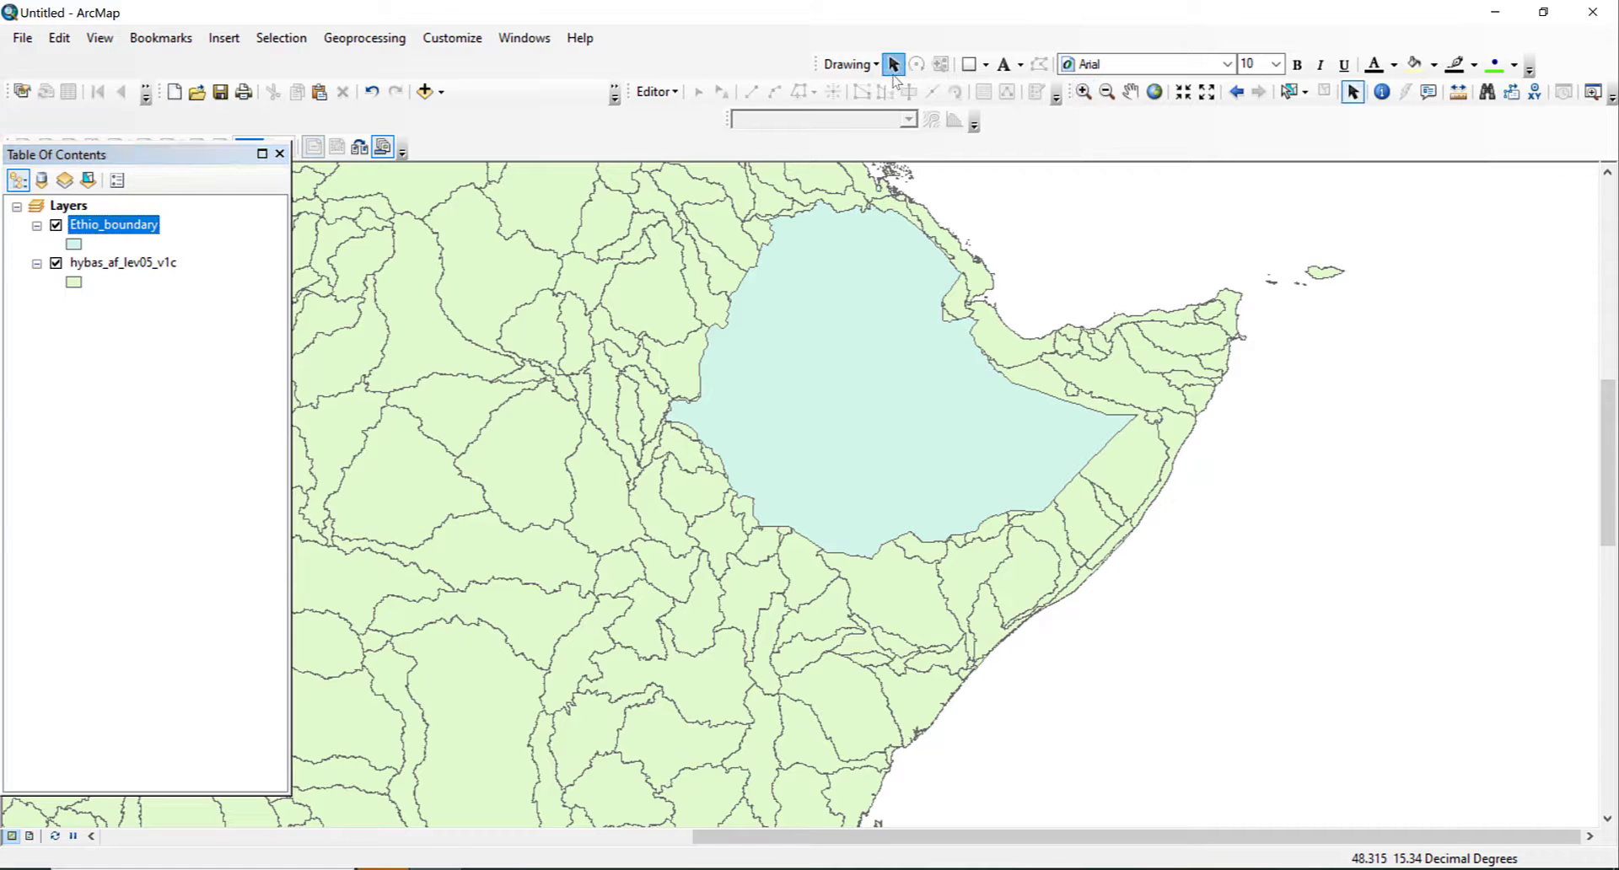
- Clip hybas_af_lev05_v1c to Ethio_boundary as hybas_af_lev05_v1c_Clip1, then hide hybas_af_lev05_v1c
left_click(366, 38)
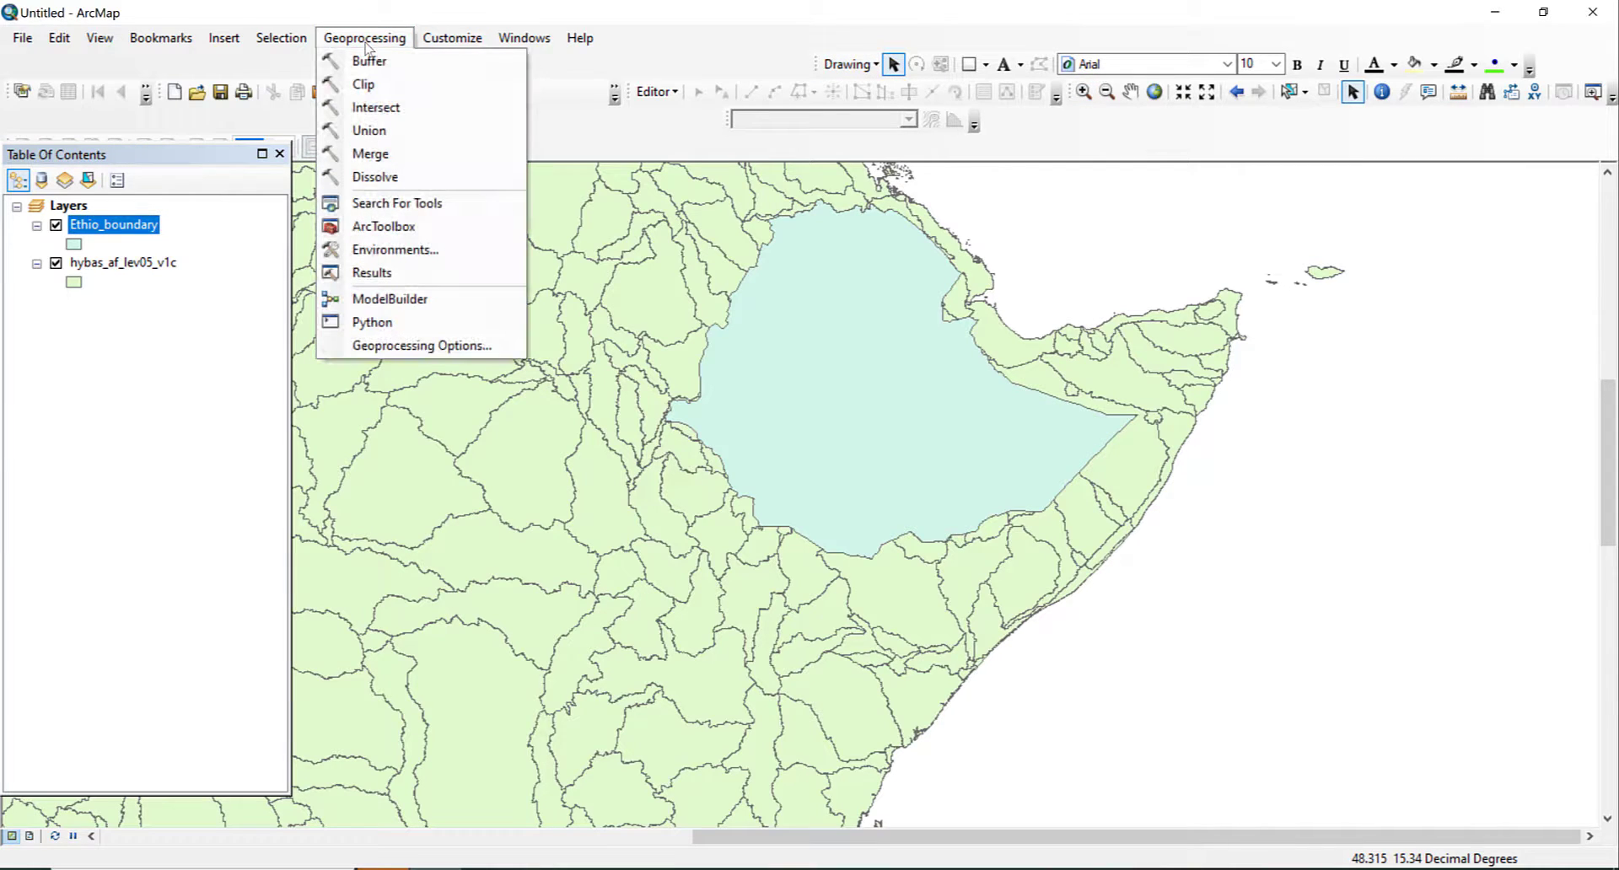
left_click(392, 90)
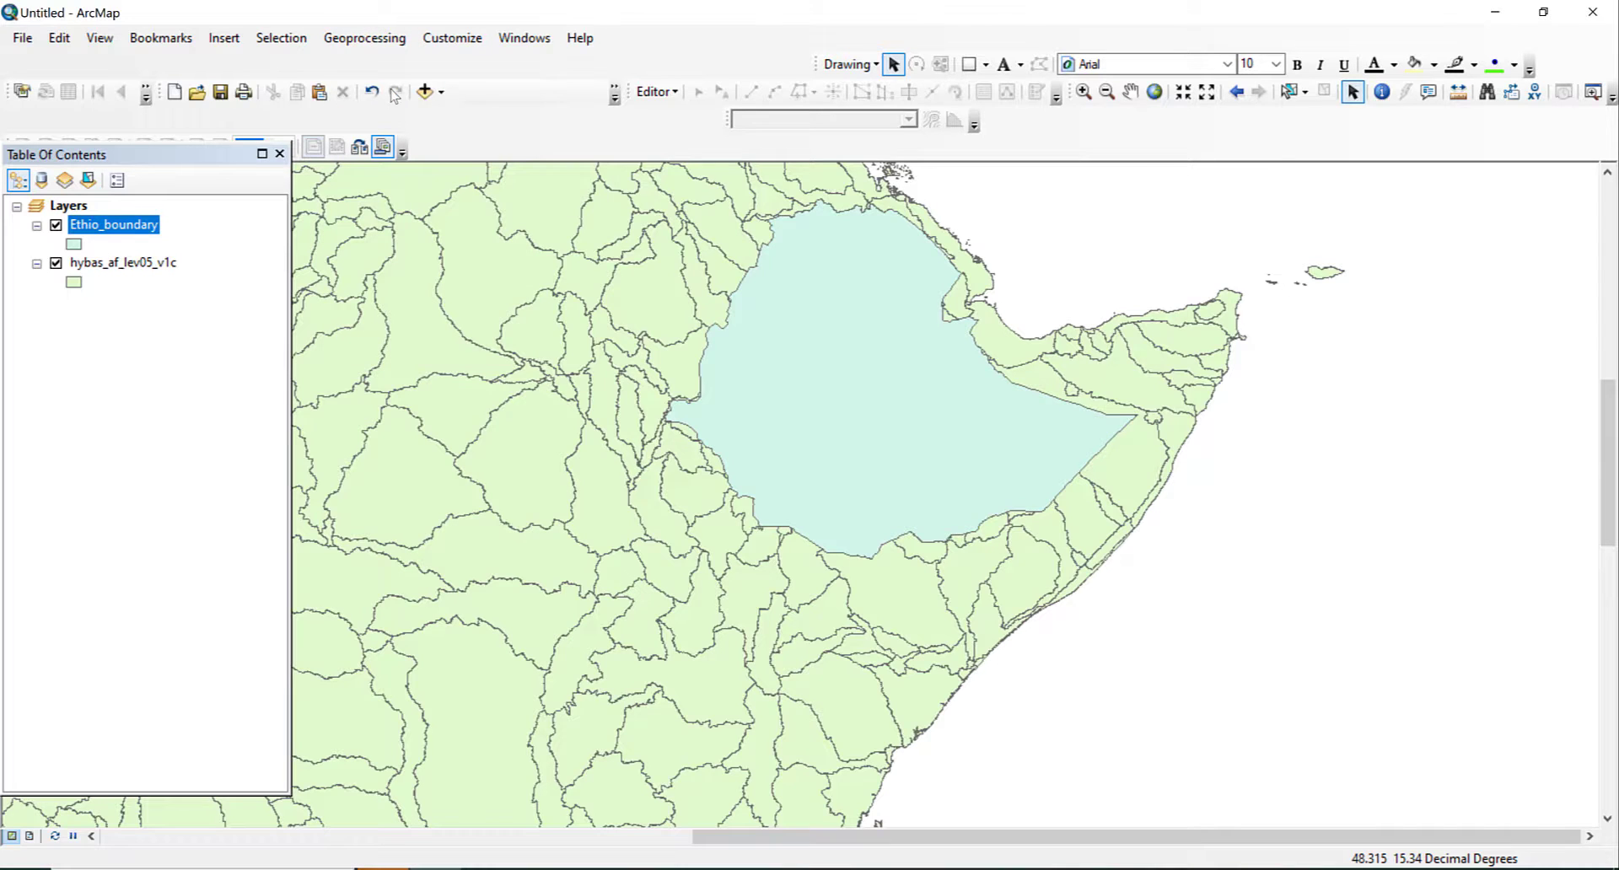
left_click(1024, 180)
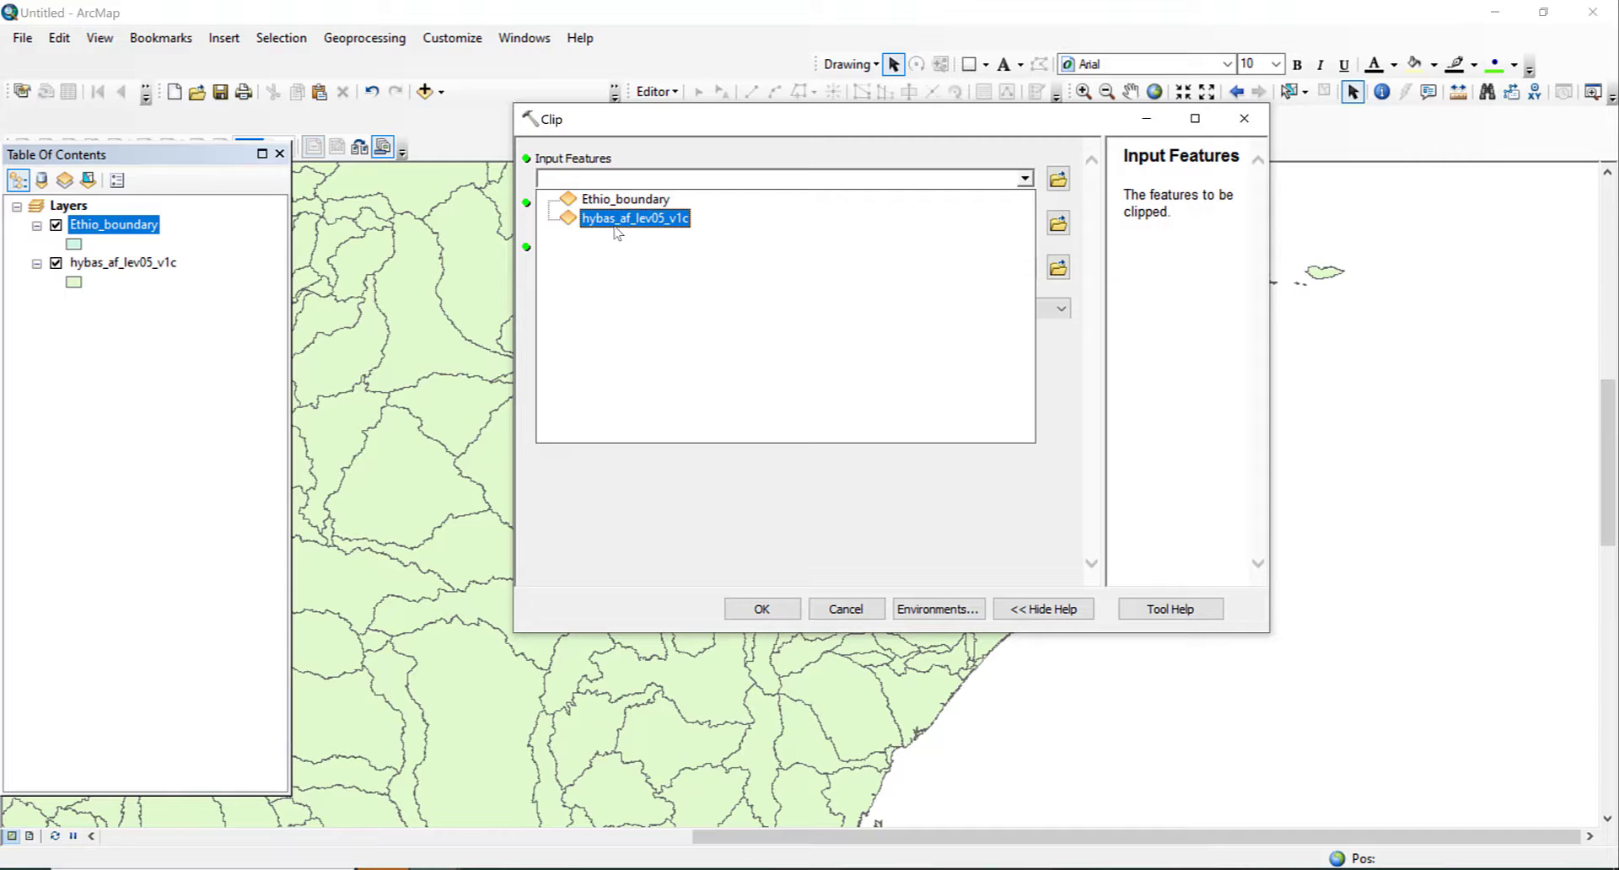
left_click(614, 228)
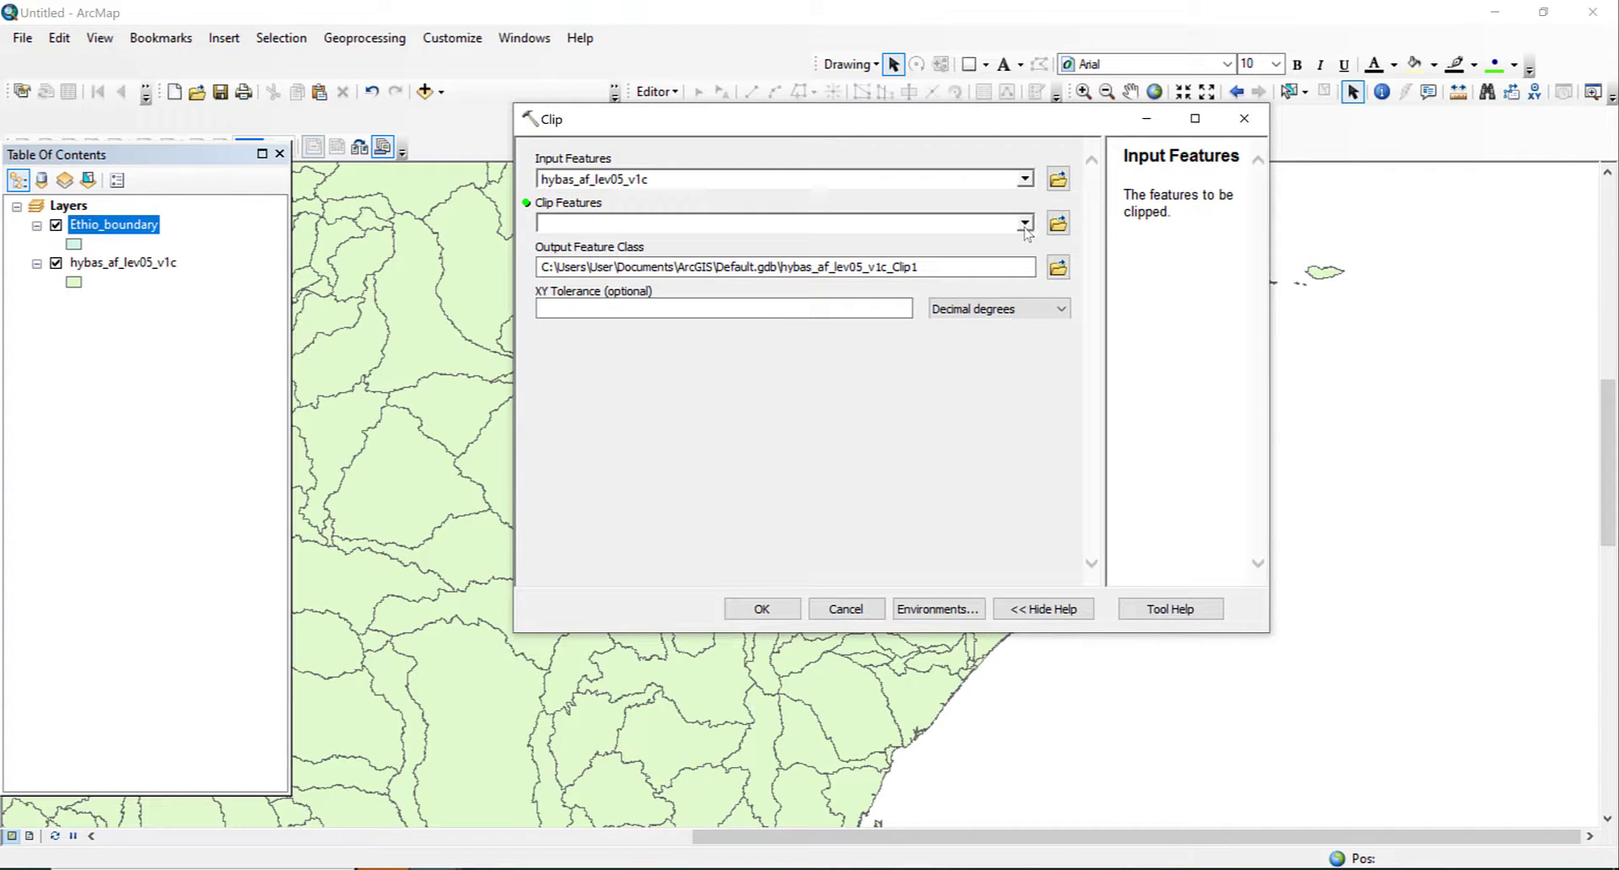
left_click(1024, 223)
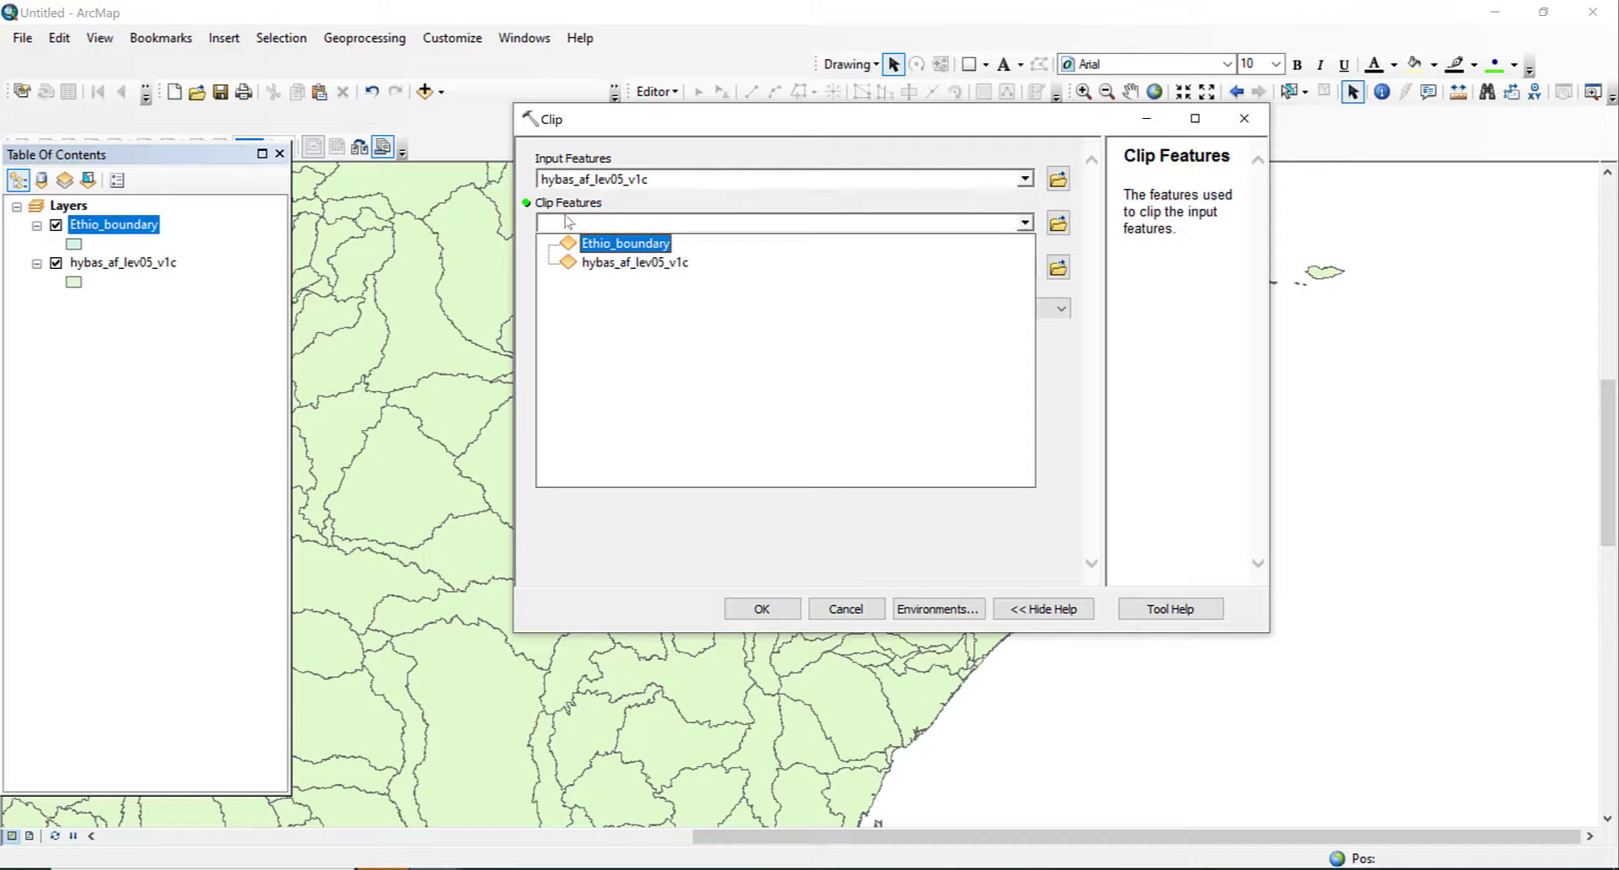
left_click(597, 245)
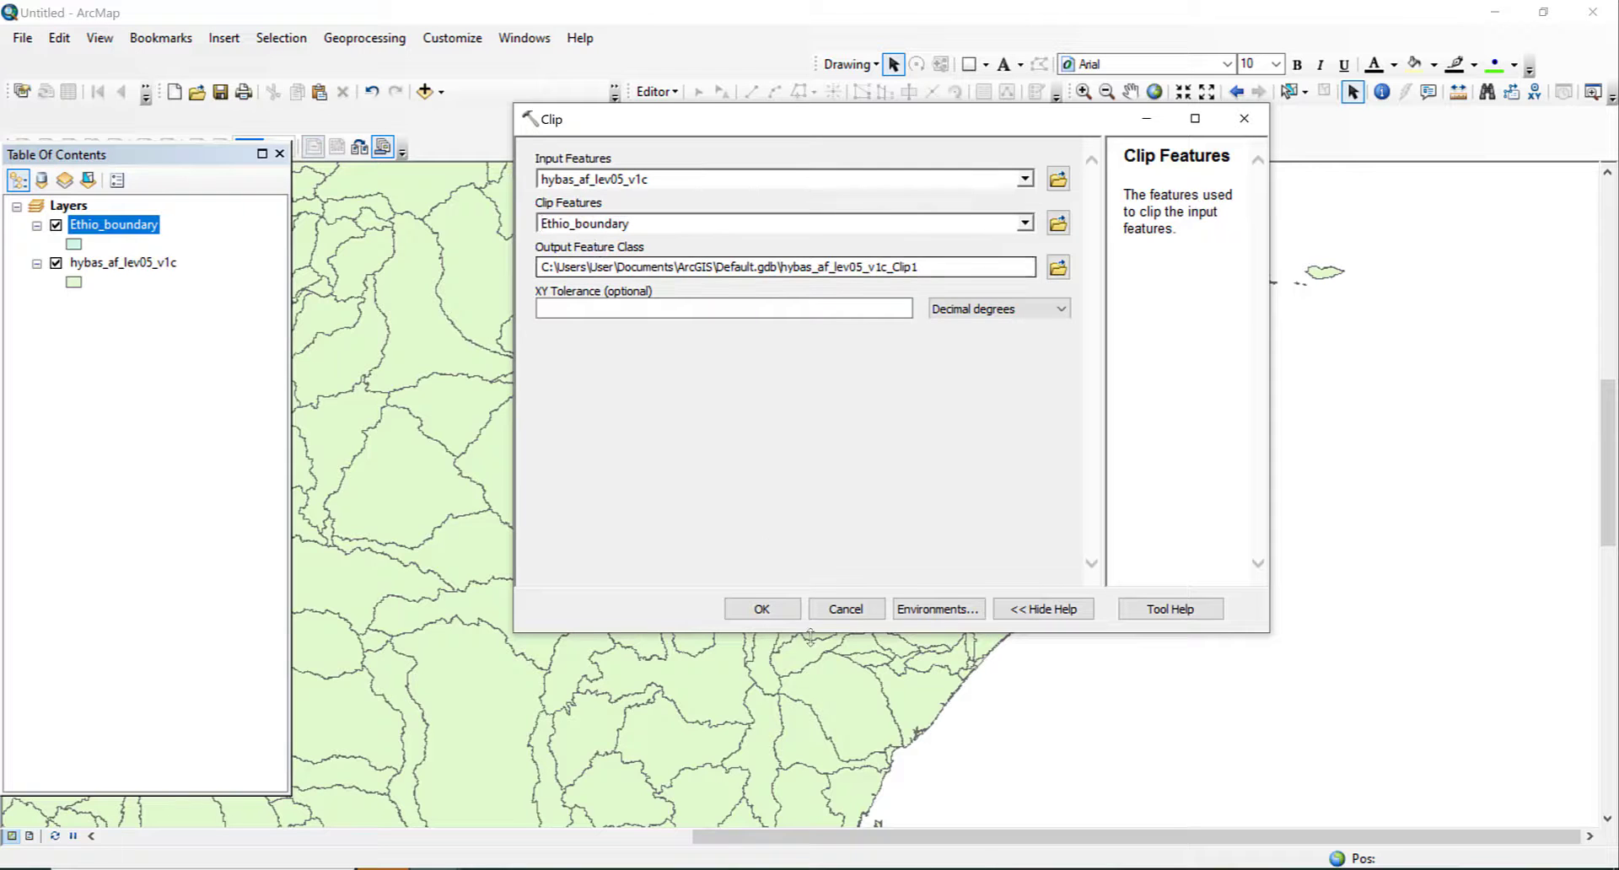
left_click(767, 614)
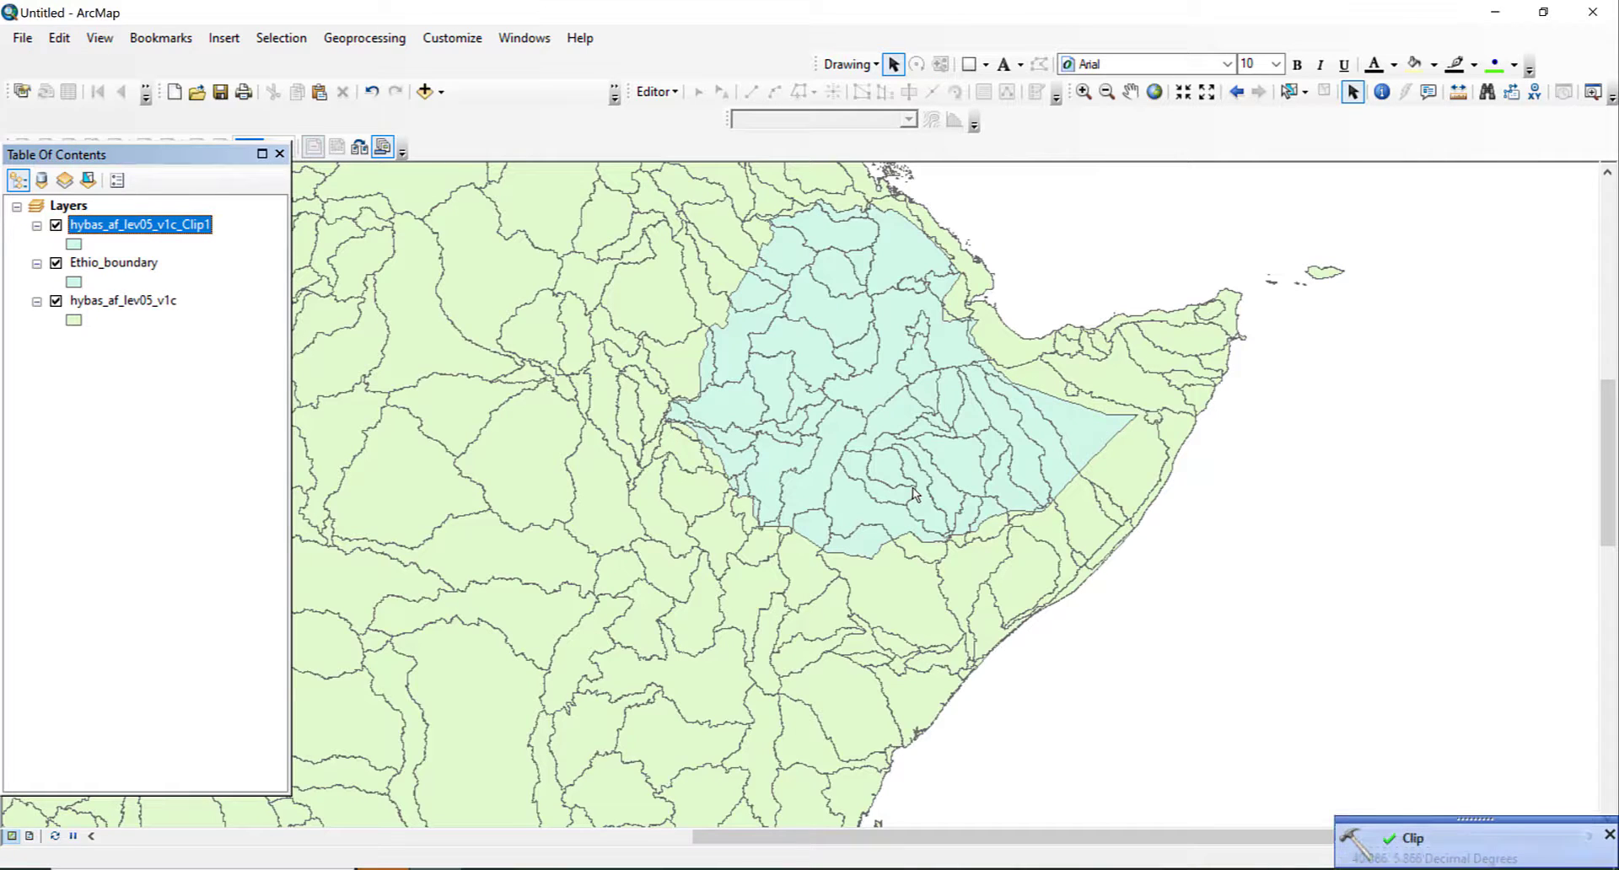
left_click(56, 301)
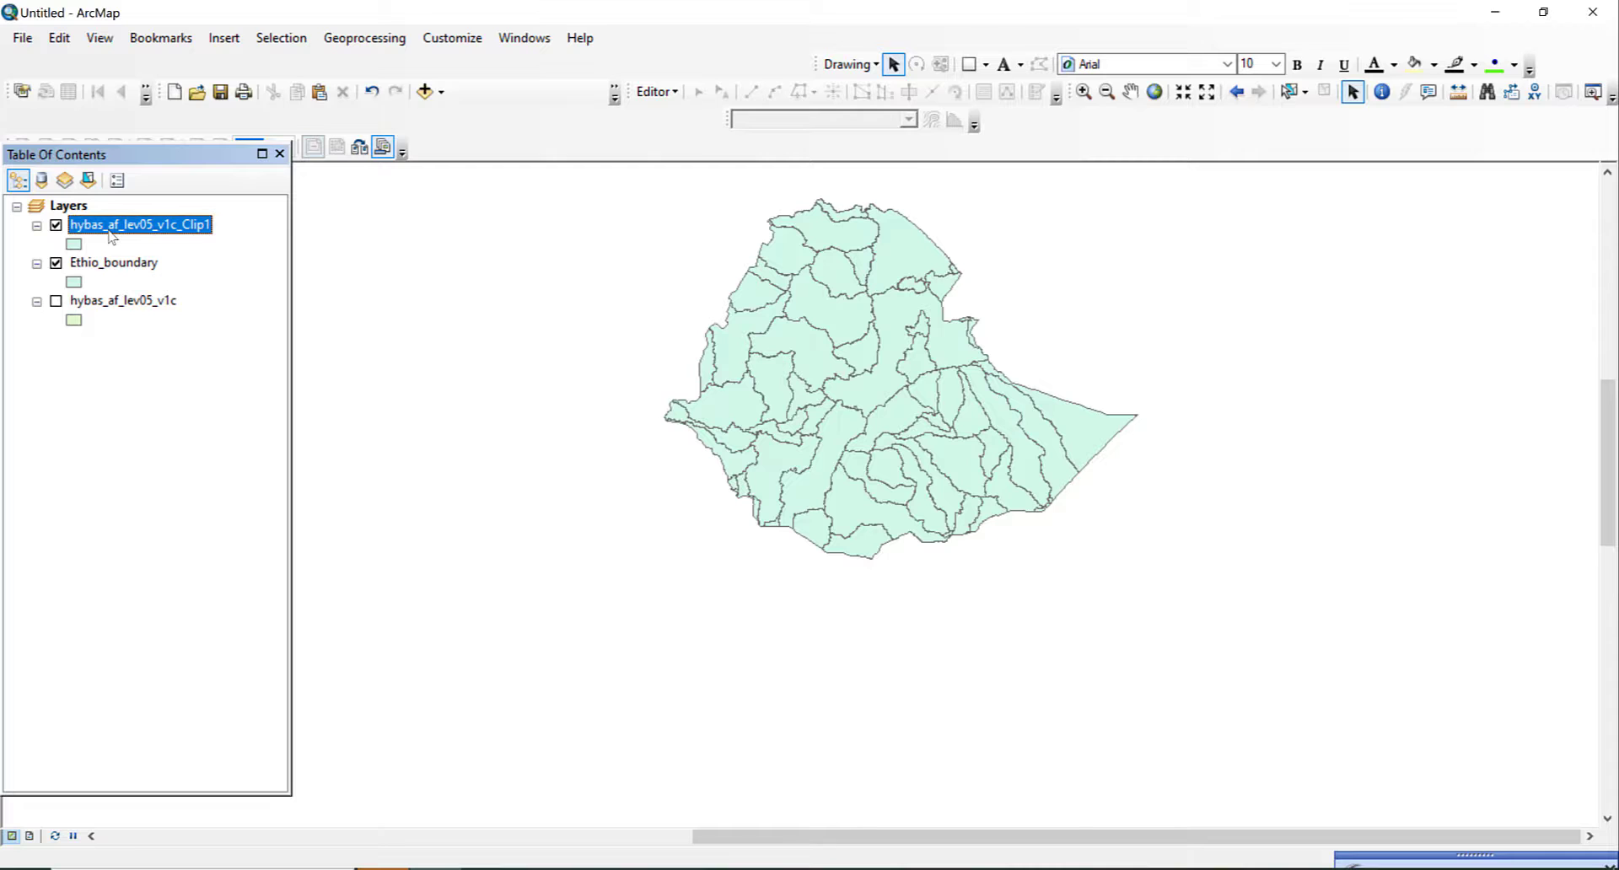
- Zoom the map to the extent of the hybas_af_lev05_v1c_Clip1 layer
right_click(112, 237)
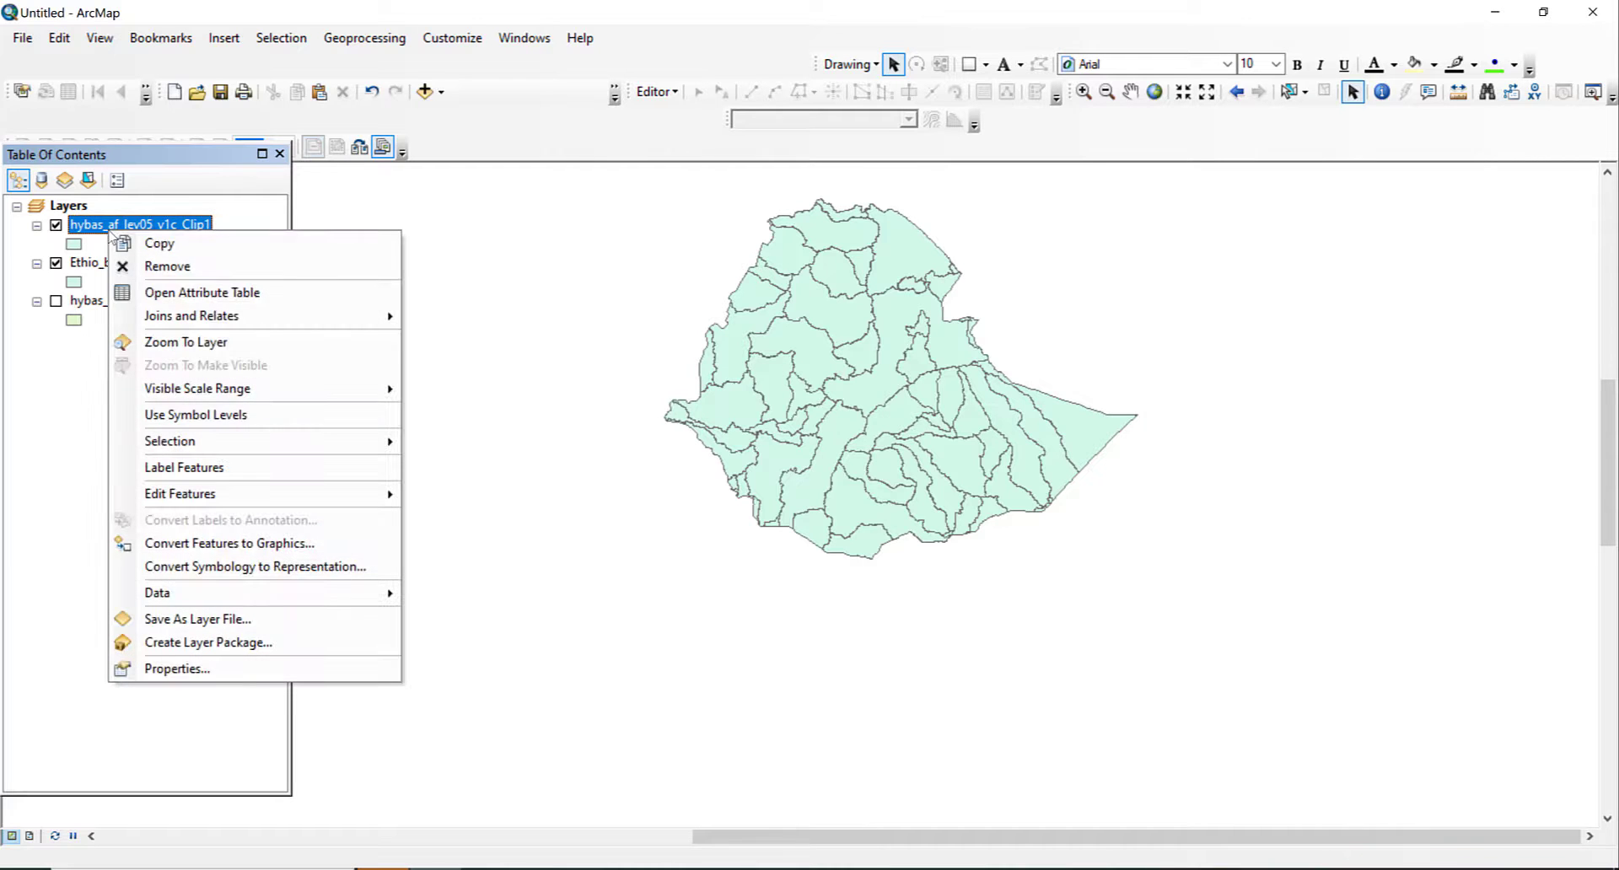
left_click(177, 347)
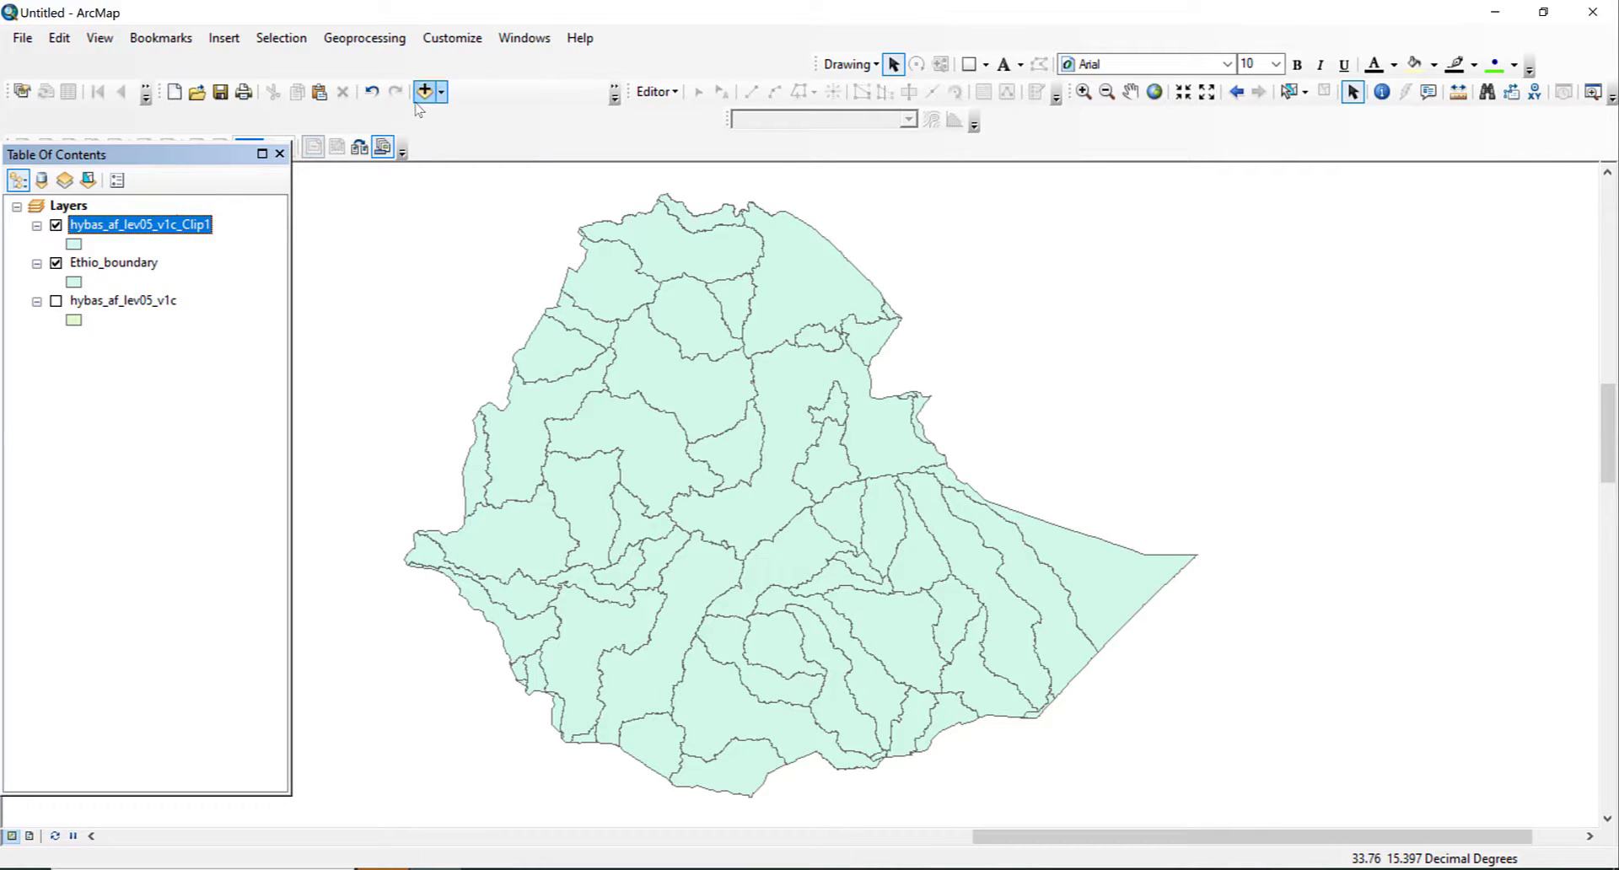
- Add hybas_af_lev03_v1c.shp from Downloads > hybas_af_lev01-12_v1c to the map
left_click(422, 95)
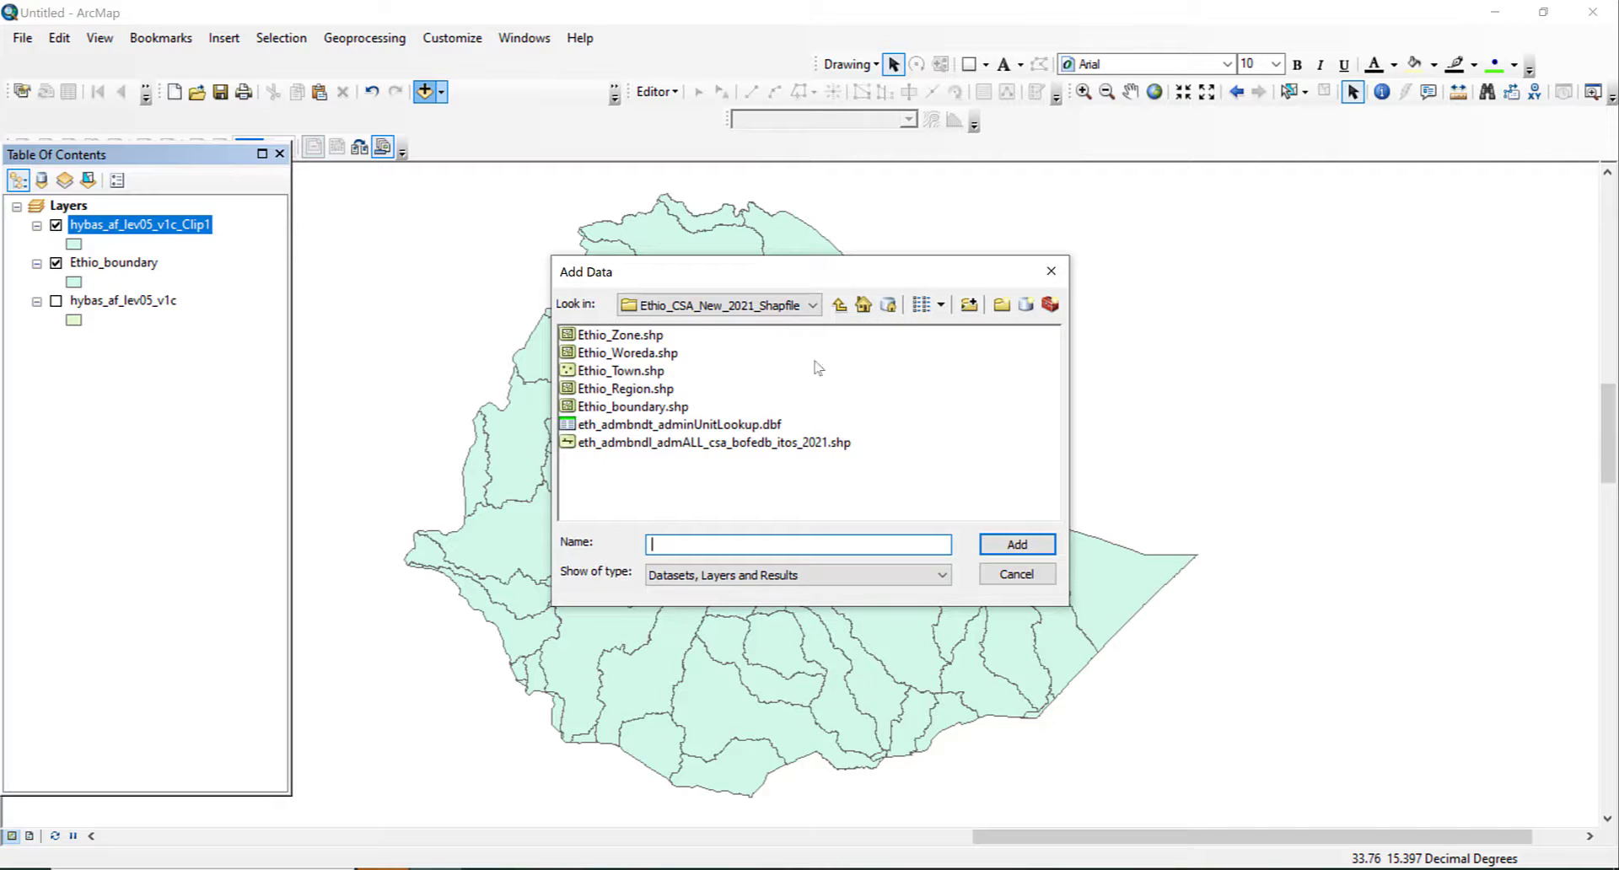
left_click(812, 305)
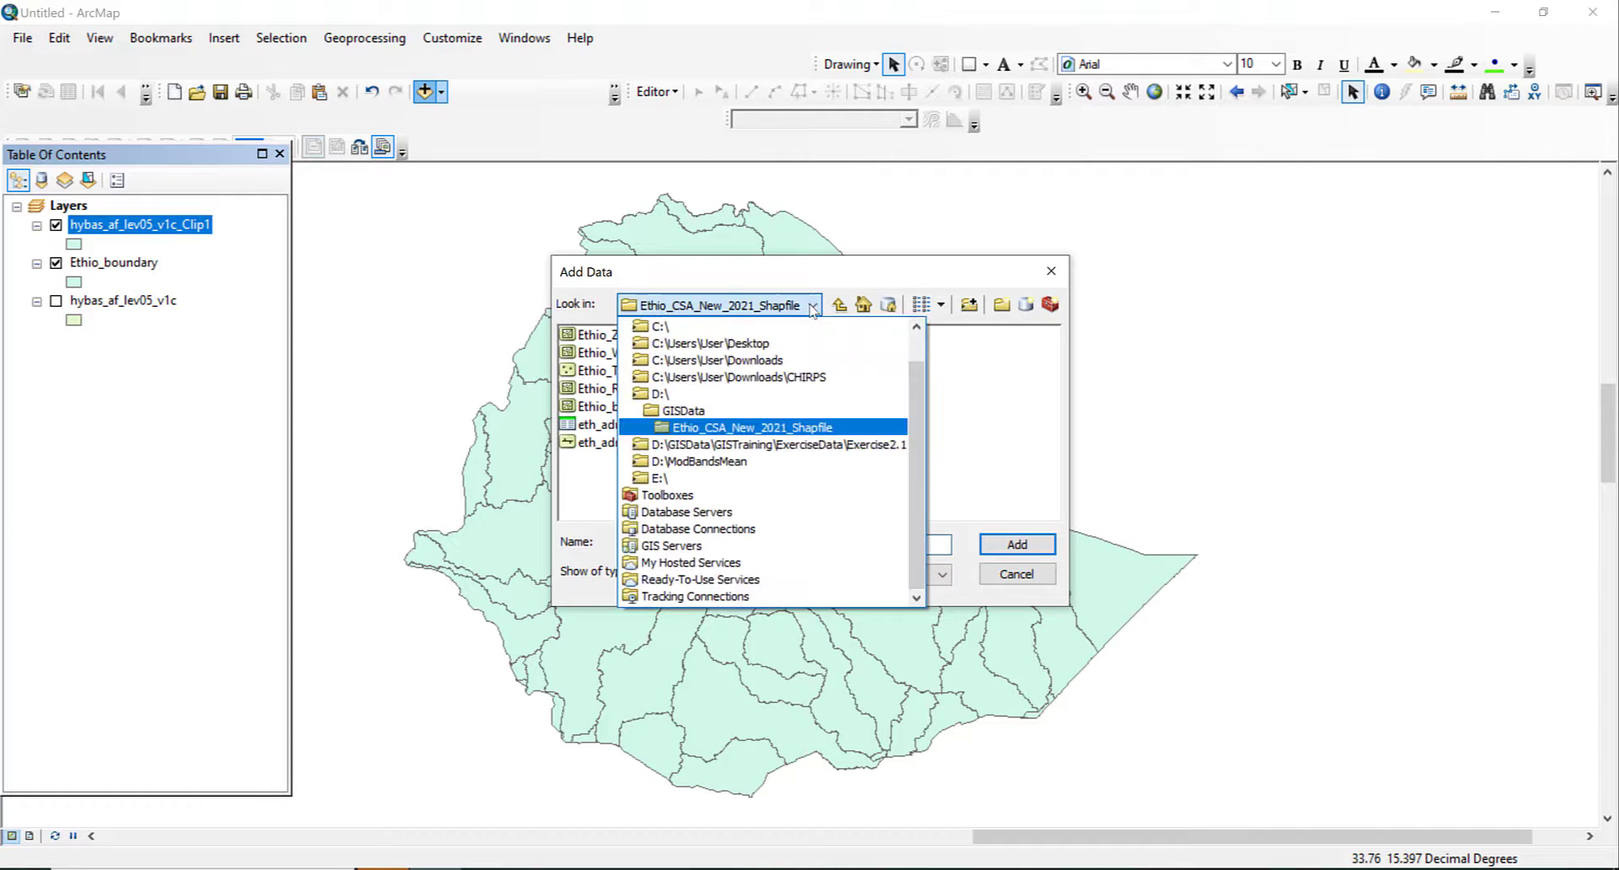
left_click(725, 360)
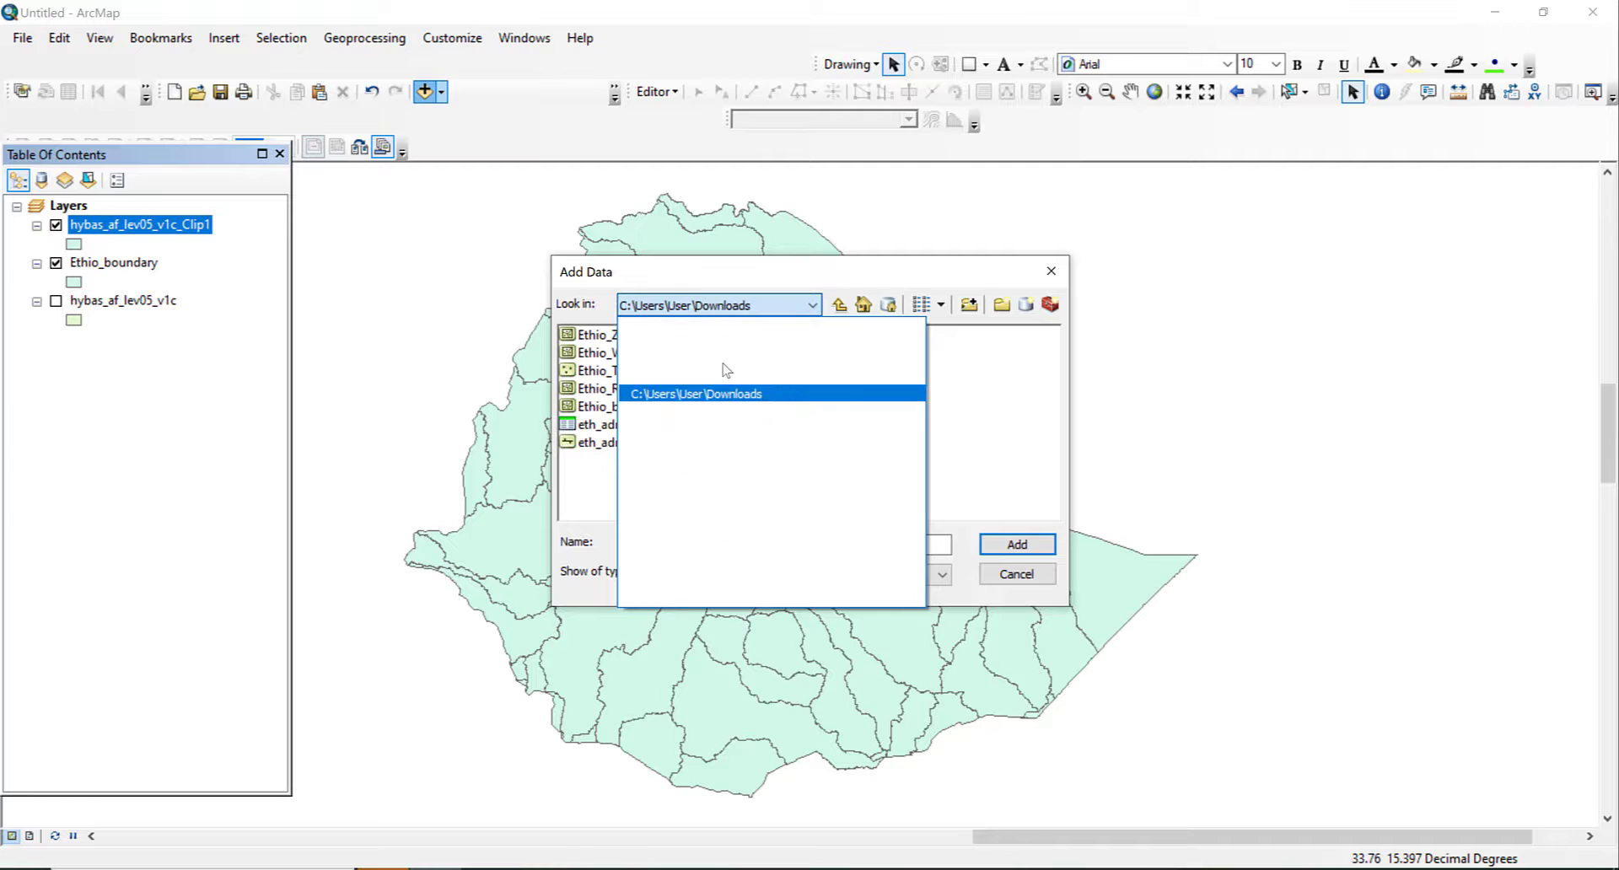
left_click(992, 511)
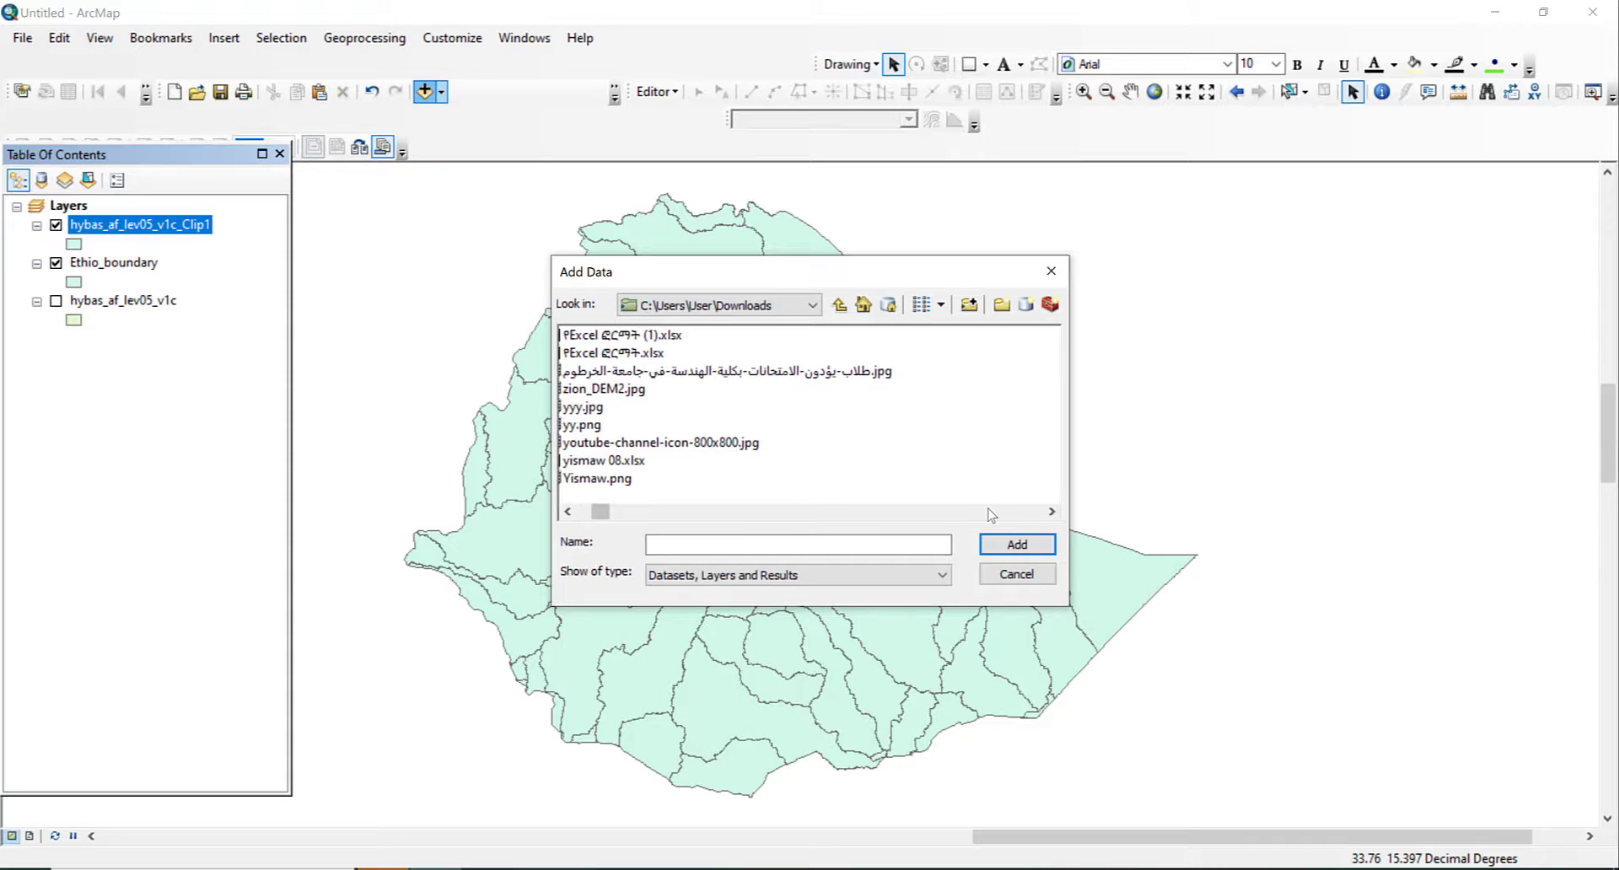
left_click(993, 512)
left_click(992, 512)
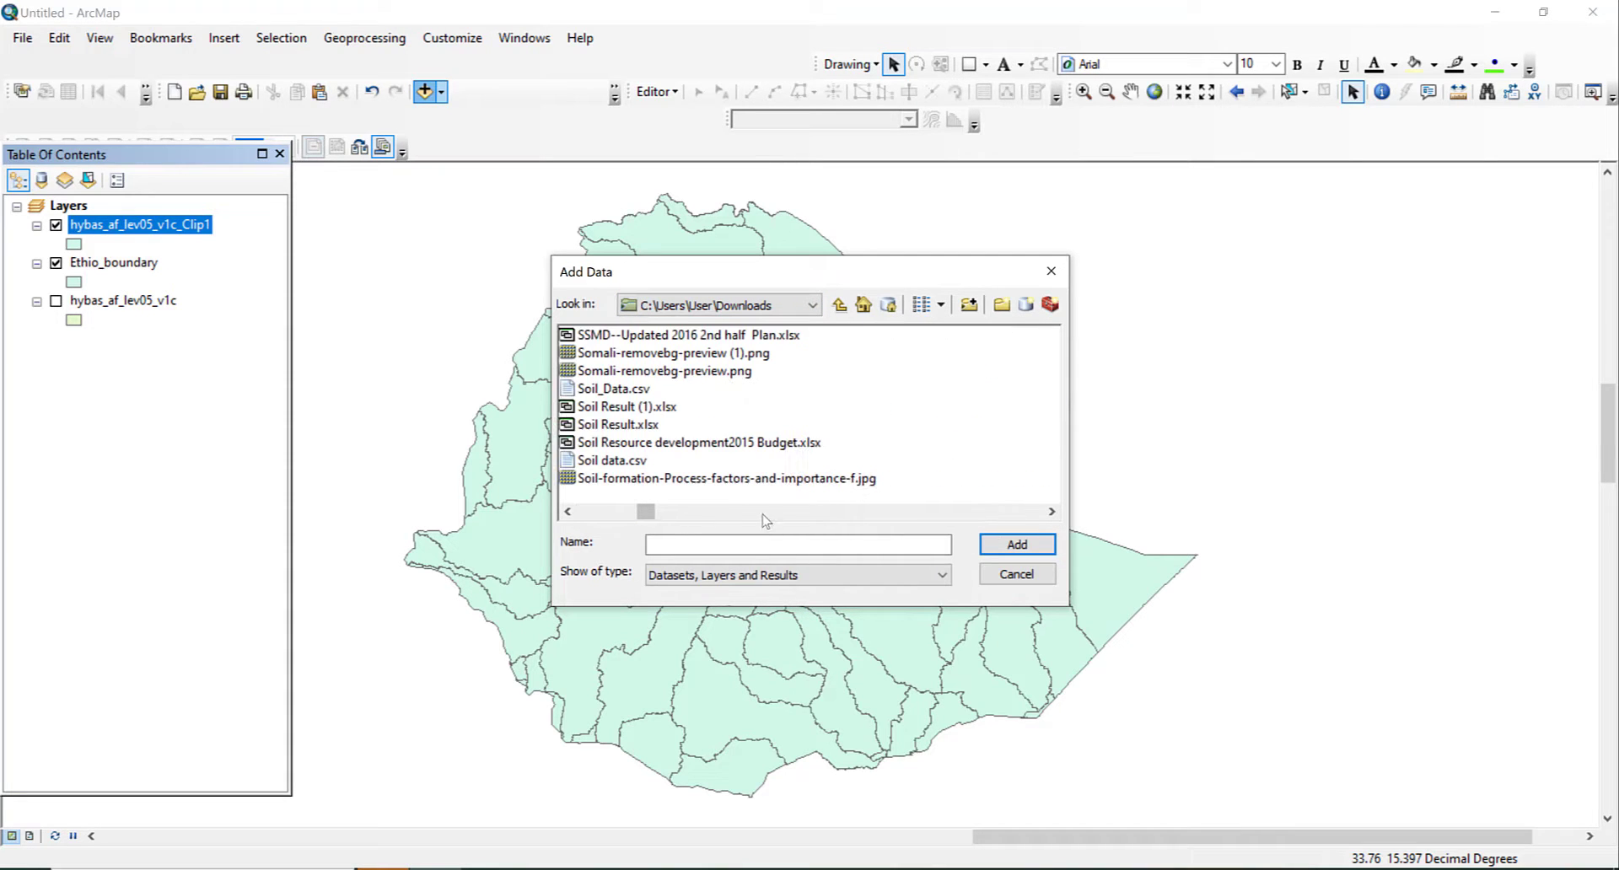
left_click_drag(651, 513, 1034, 512)
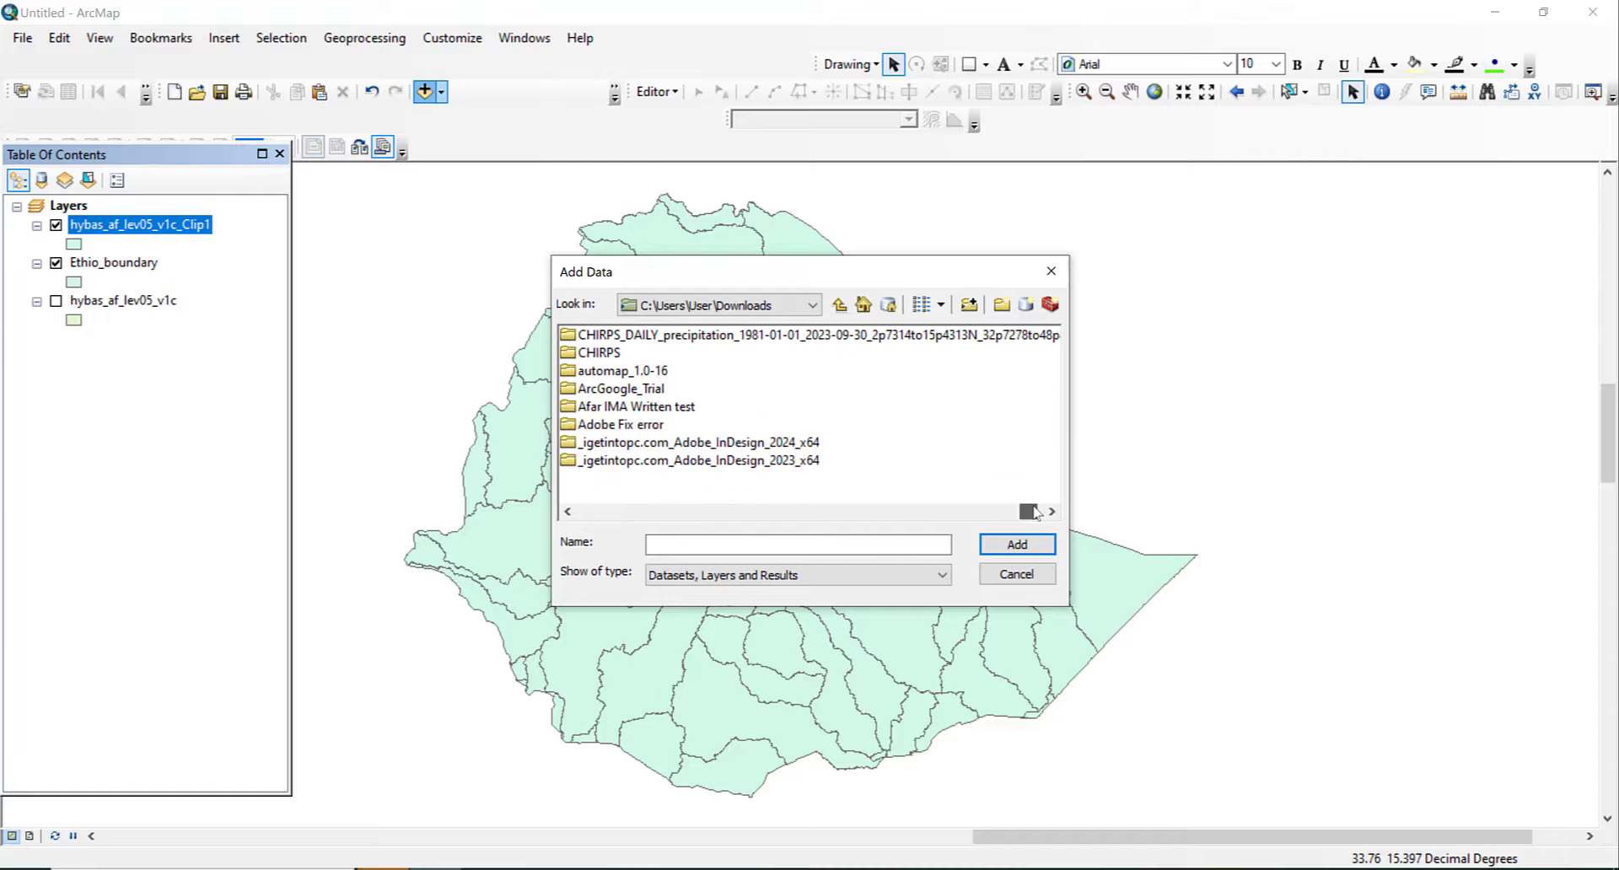
left_click(688, 451)
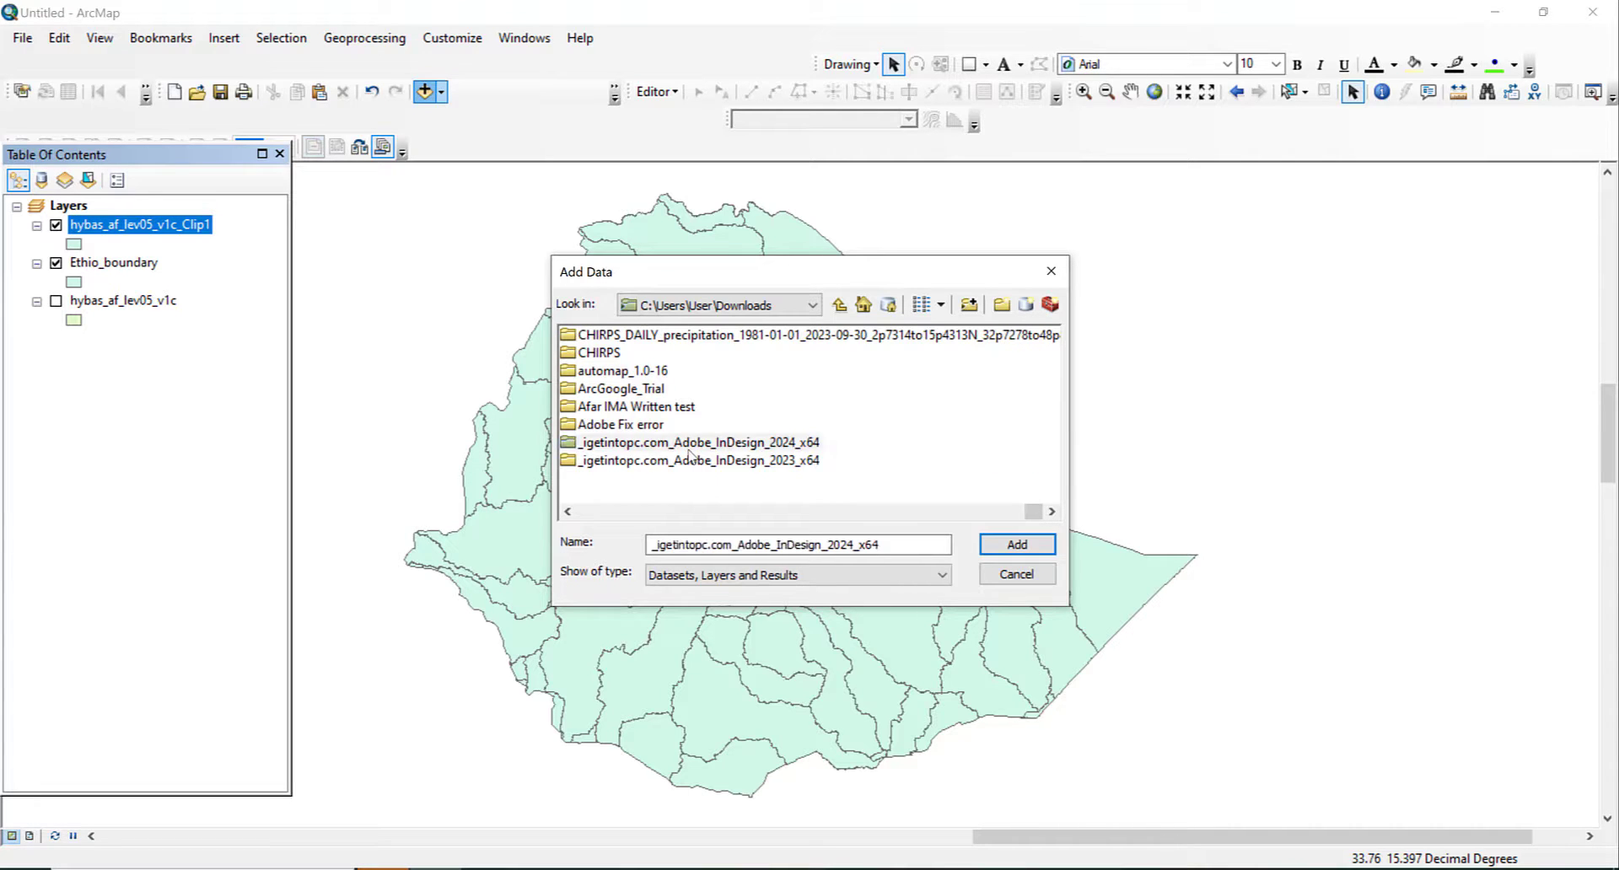
key("h")
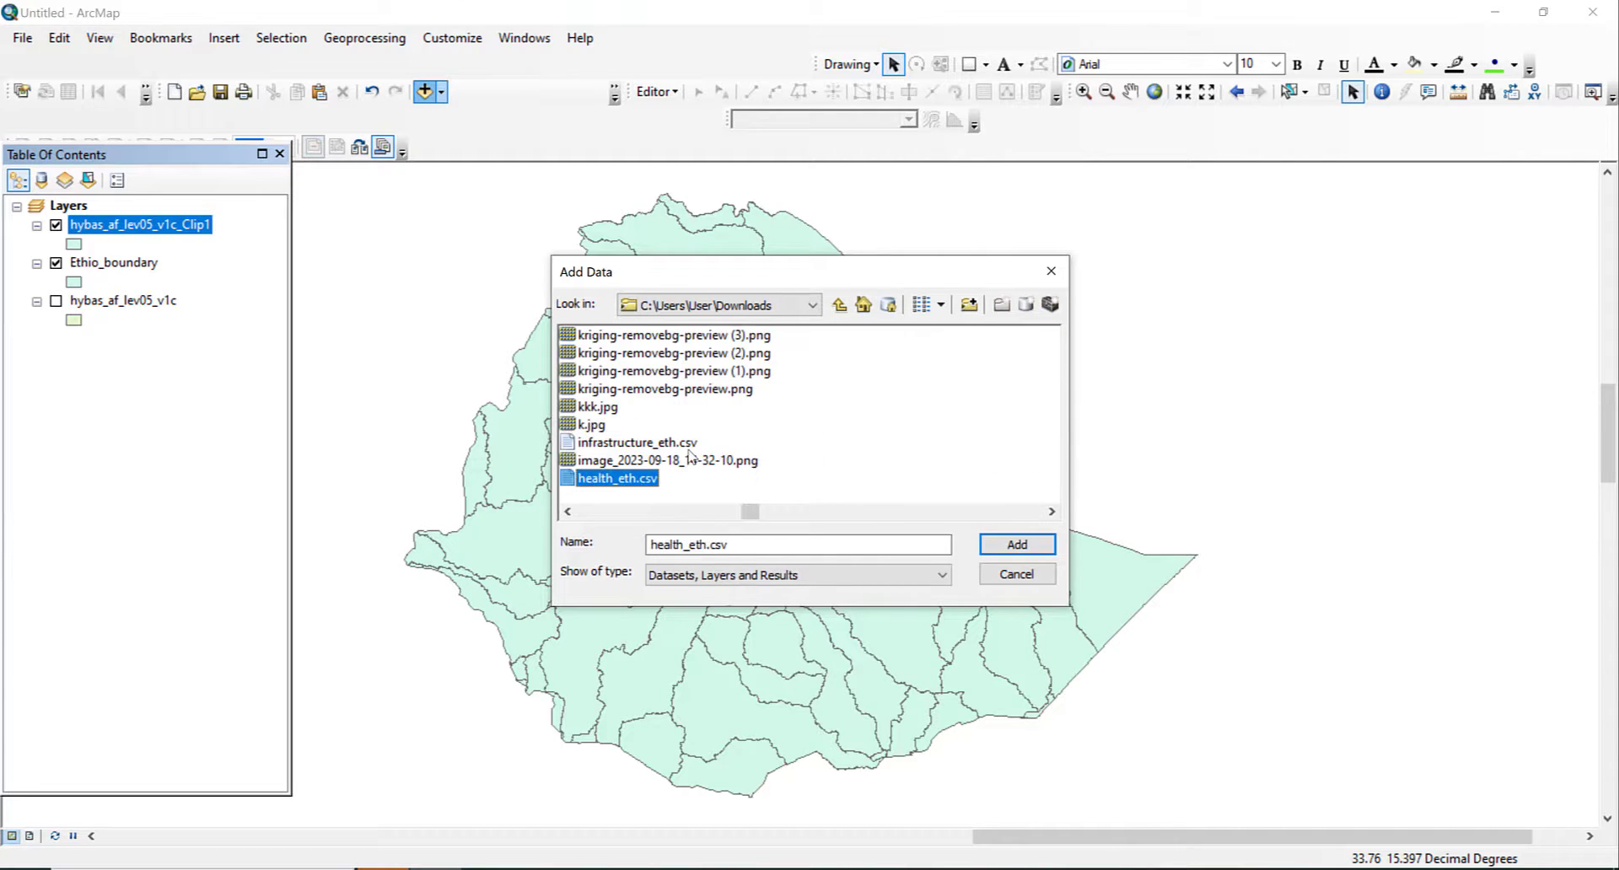
key("h")
key("h")
key("h")
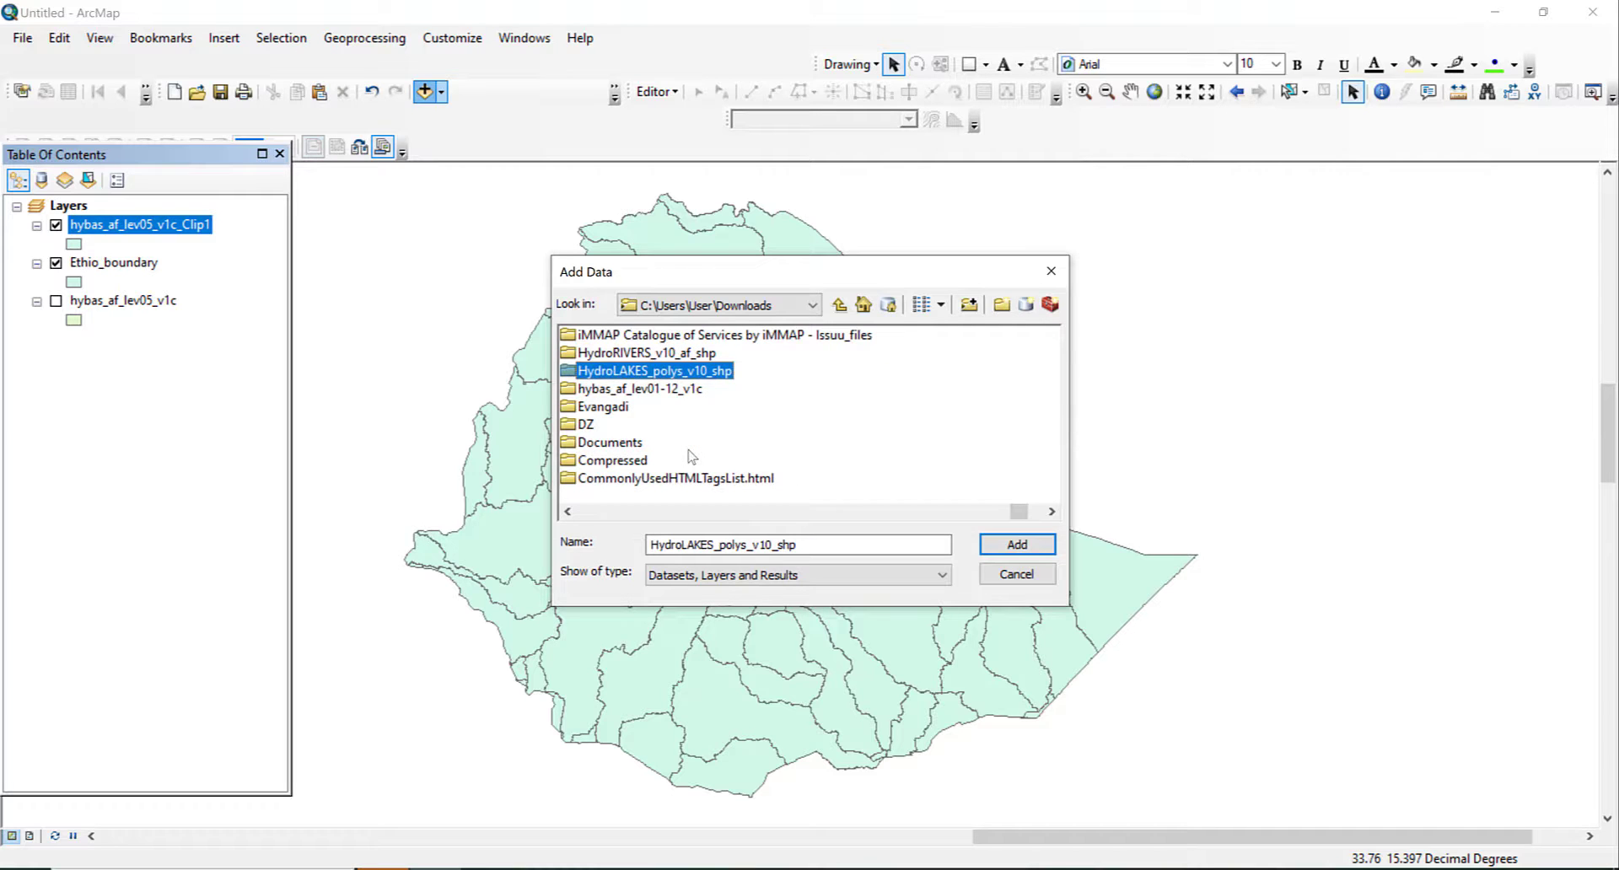
double_click(653, 389)
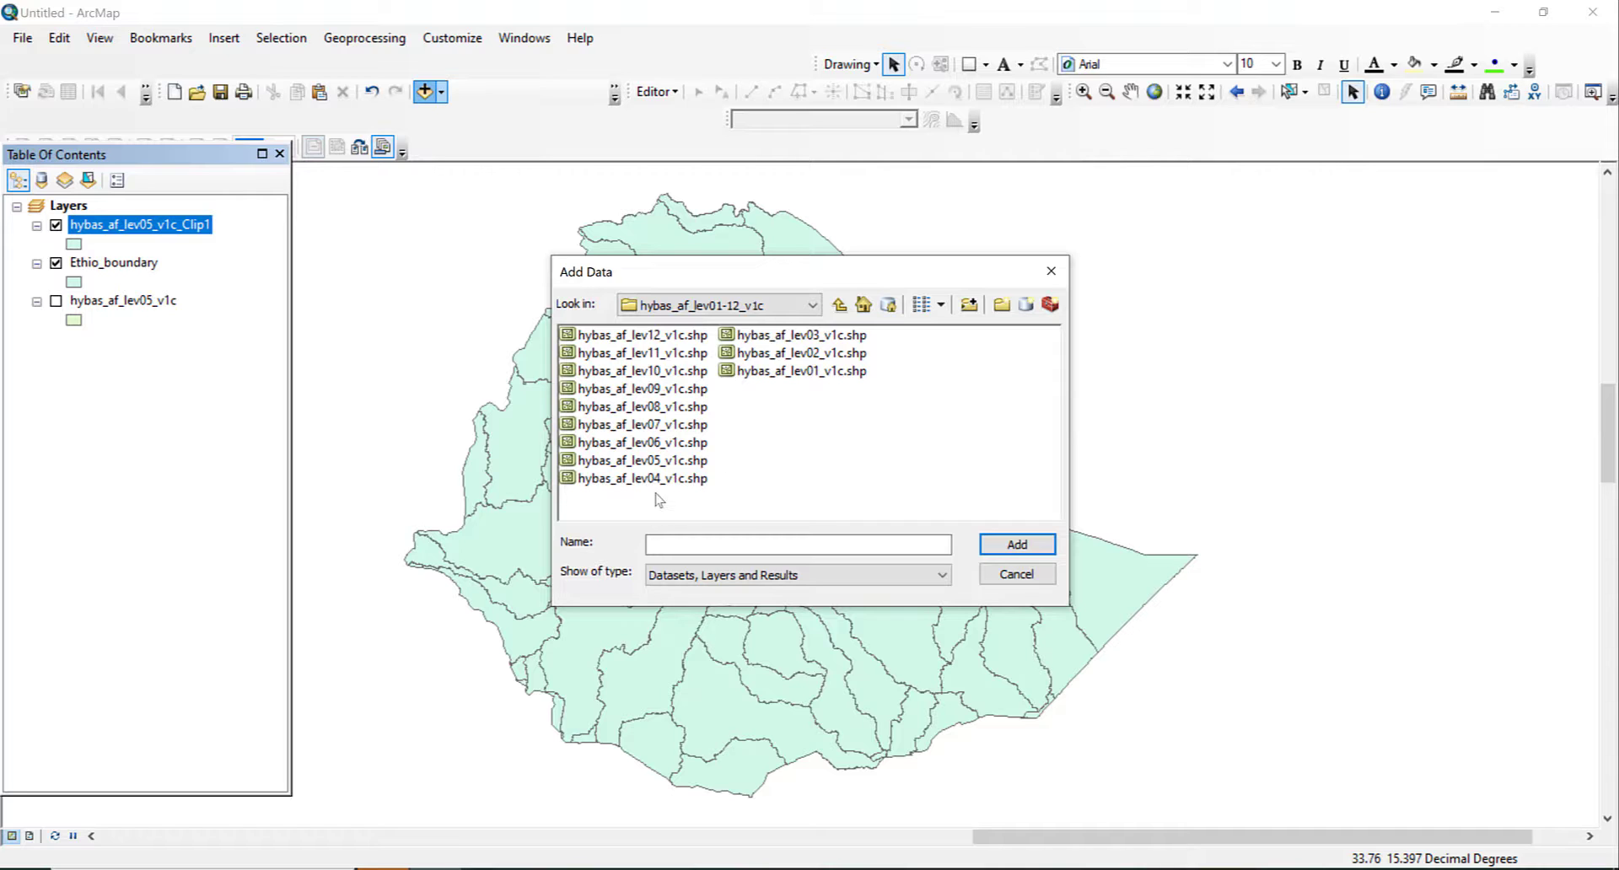
double_click(831, 336)
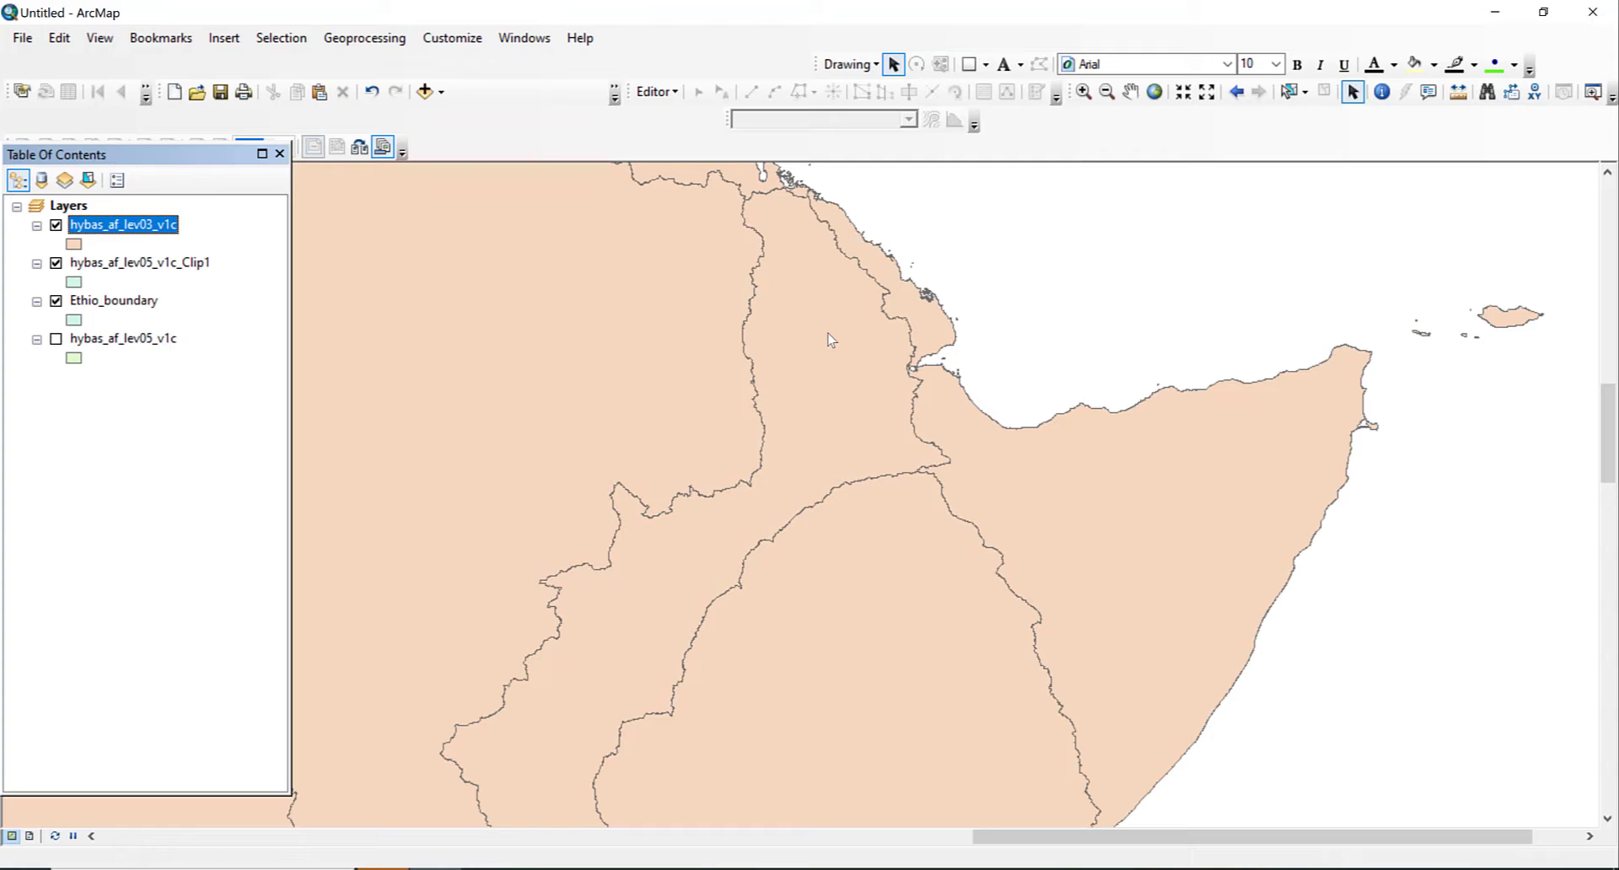
- Zoom to level 3 basins, add hybas_af_lev04_v1c, hide level 3, and move Ethio_boundary to the top
right_click(133, 229)
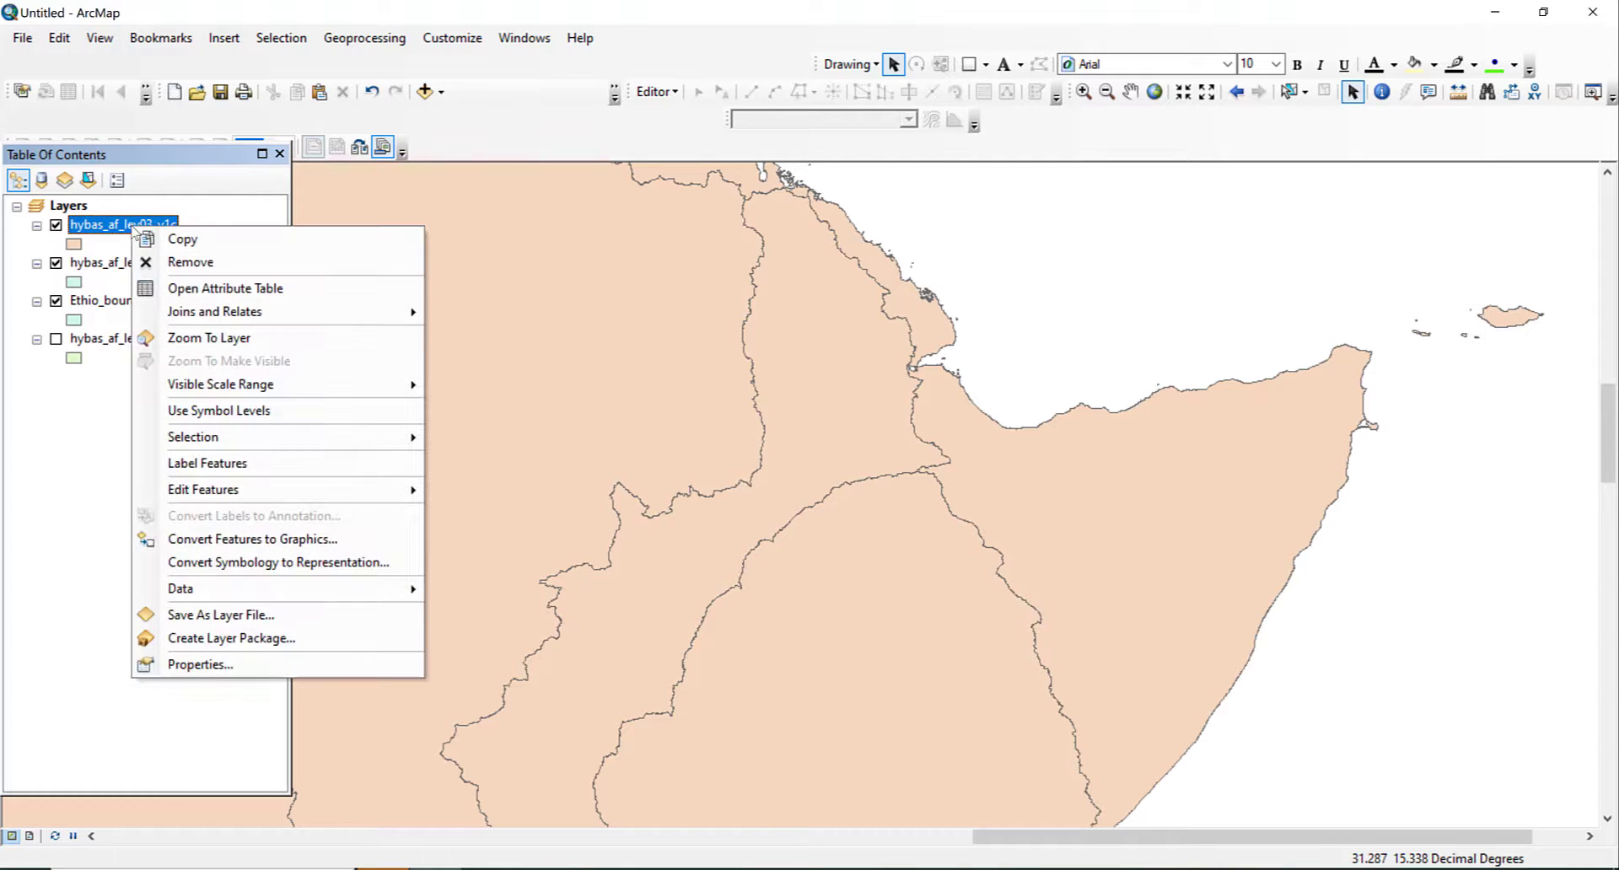
left_click(201, 336)
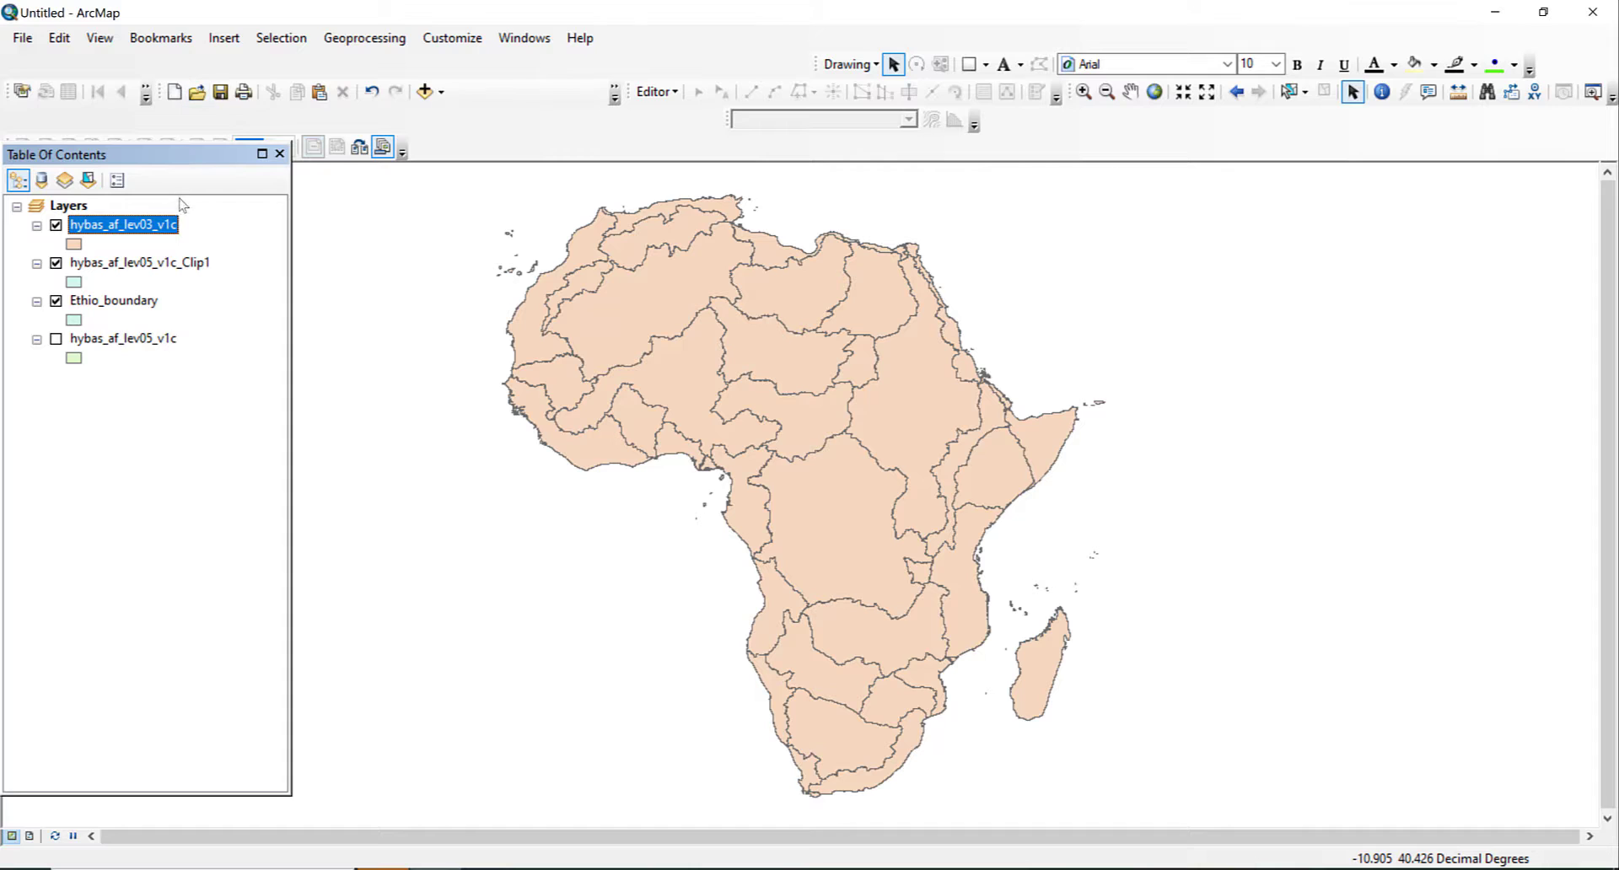
left_click(424, 92)
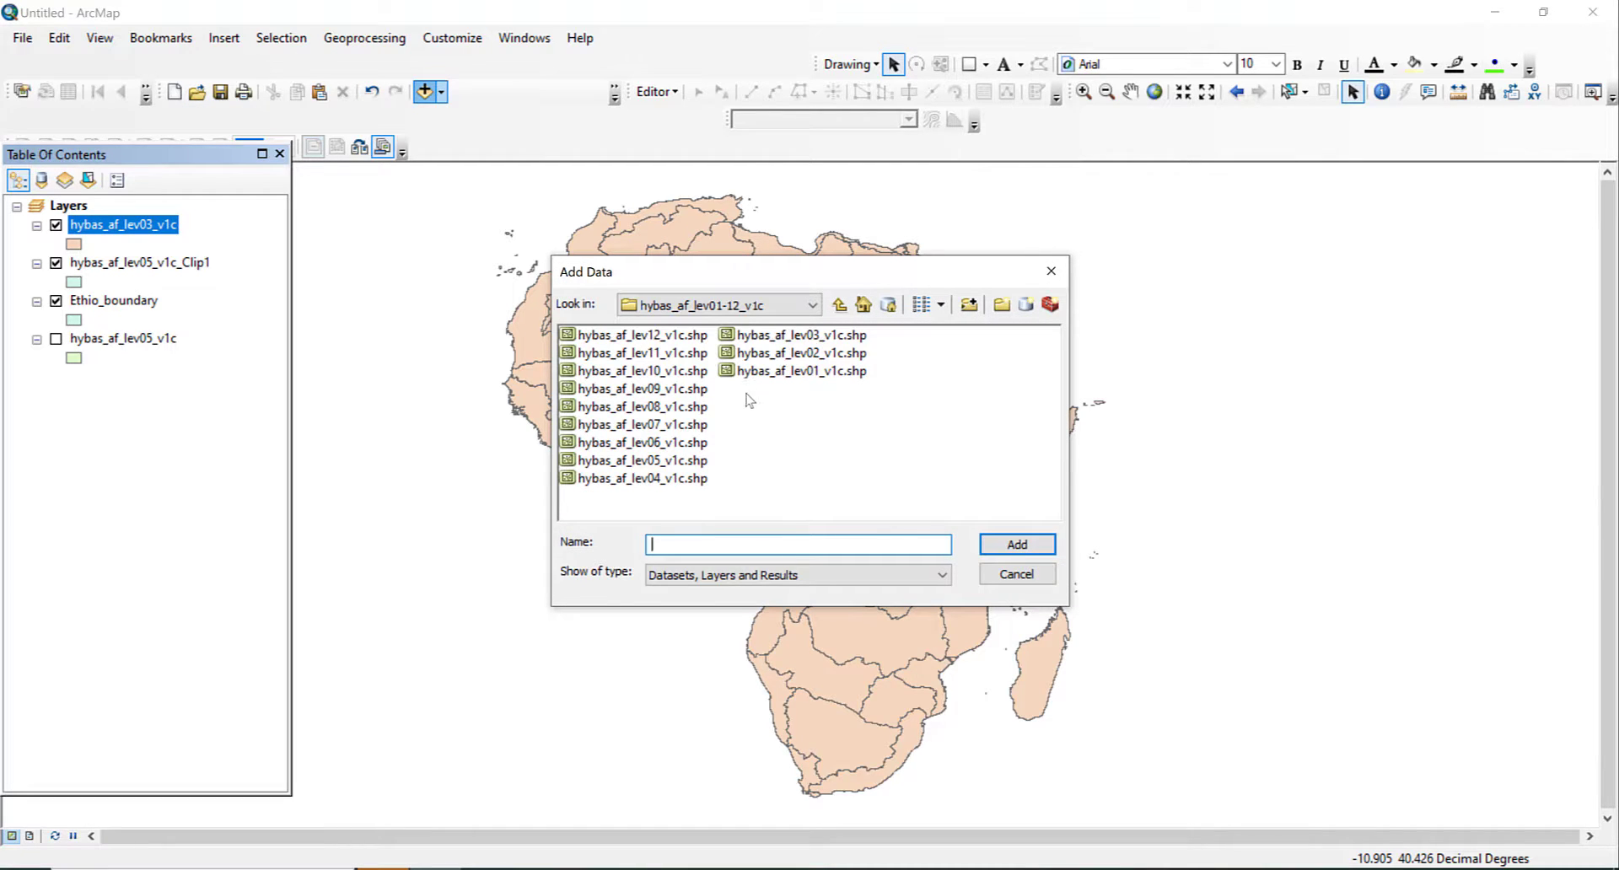
double_click(669, 478)
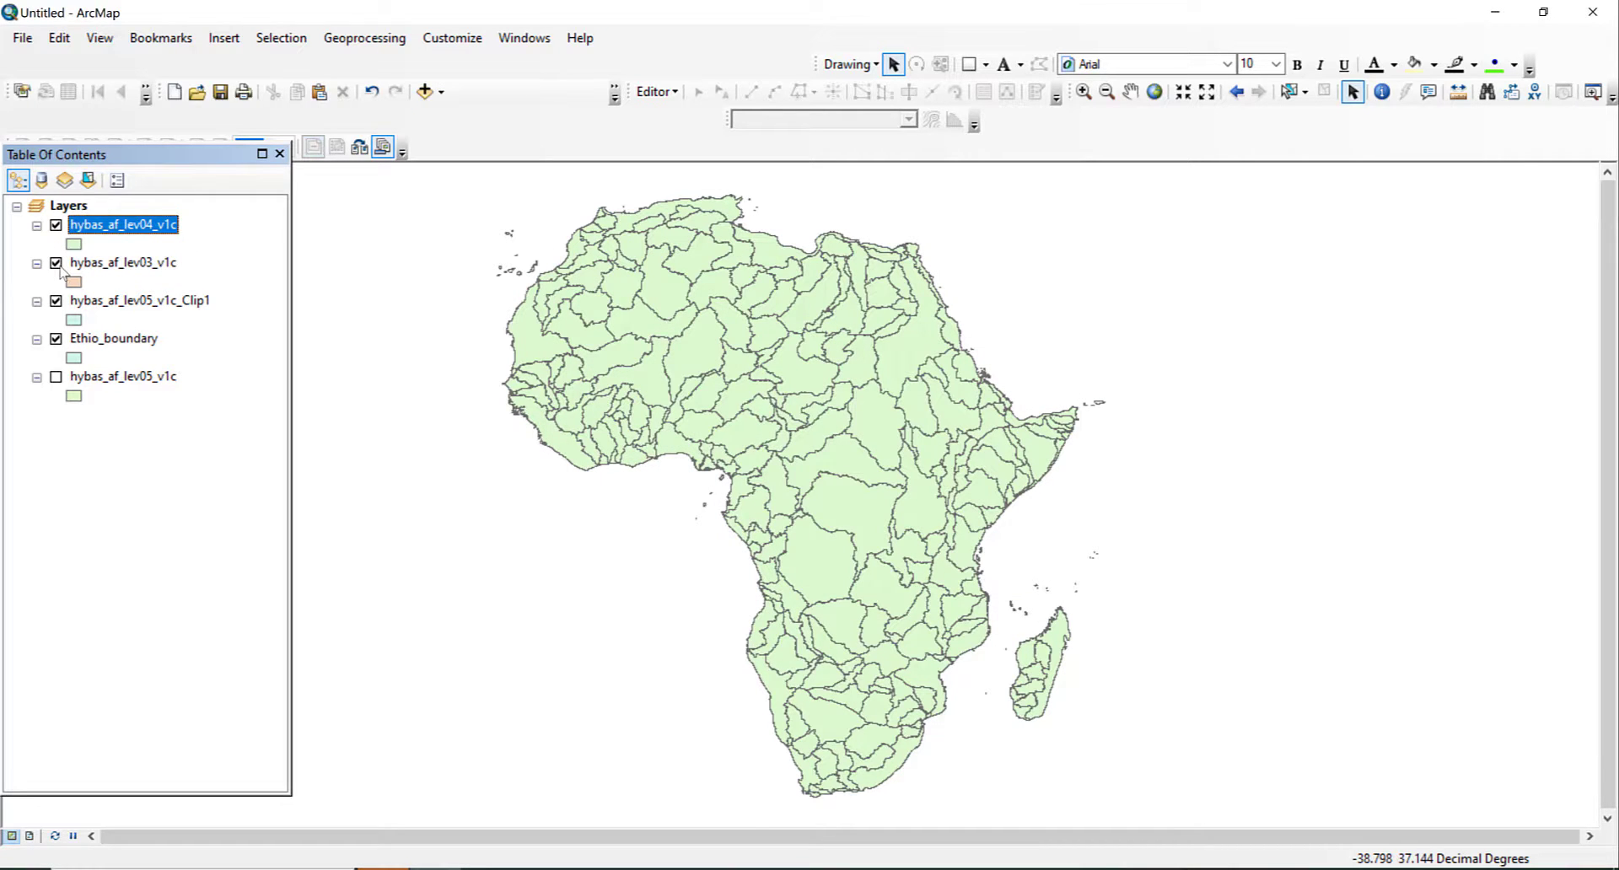
left_click(59, 265)
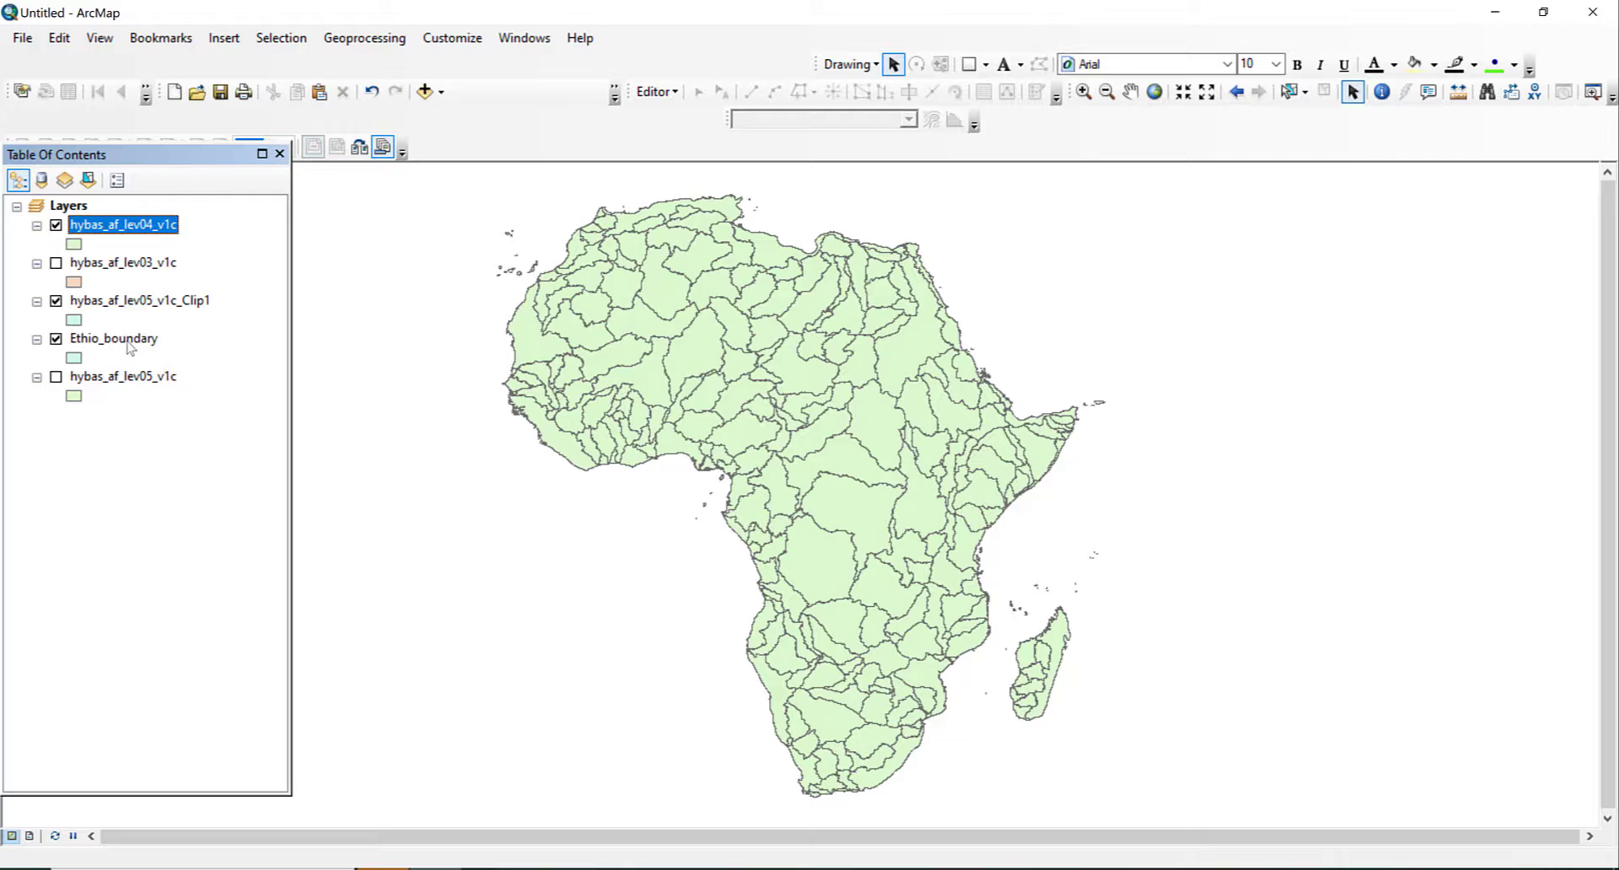
left_click_drag(131, 345, 133, 221)
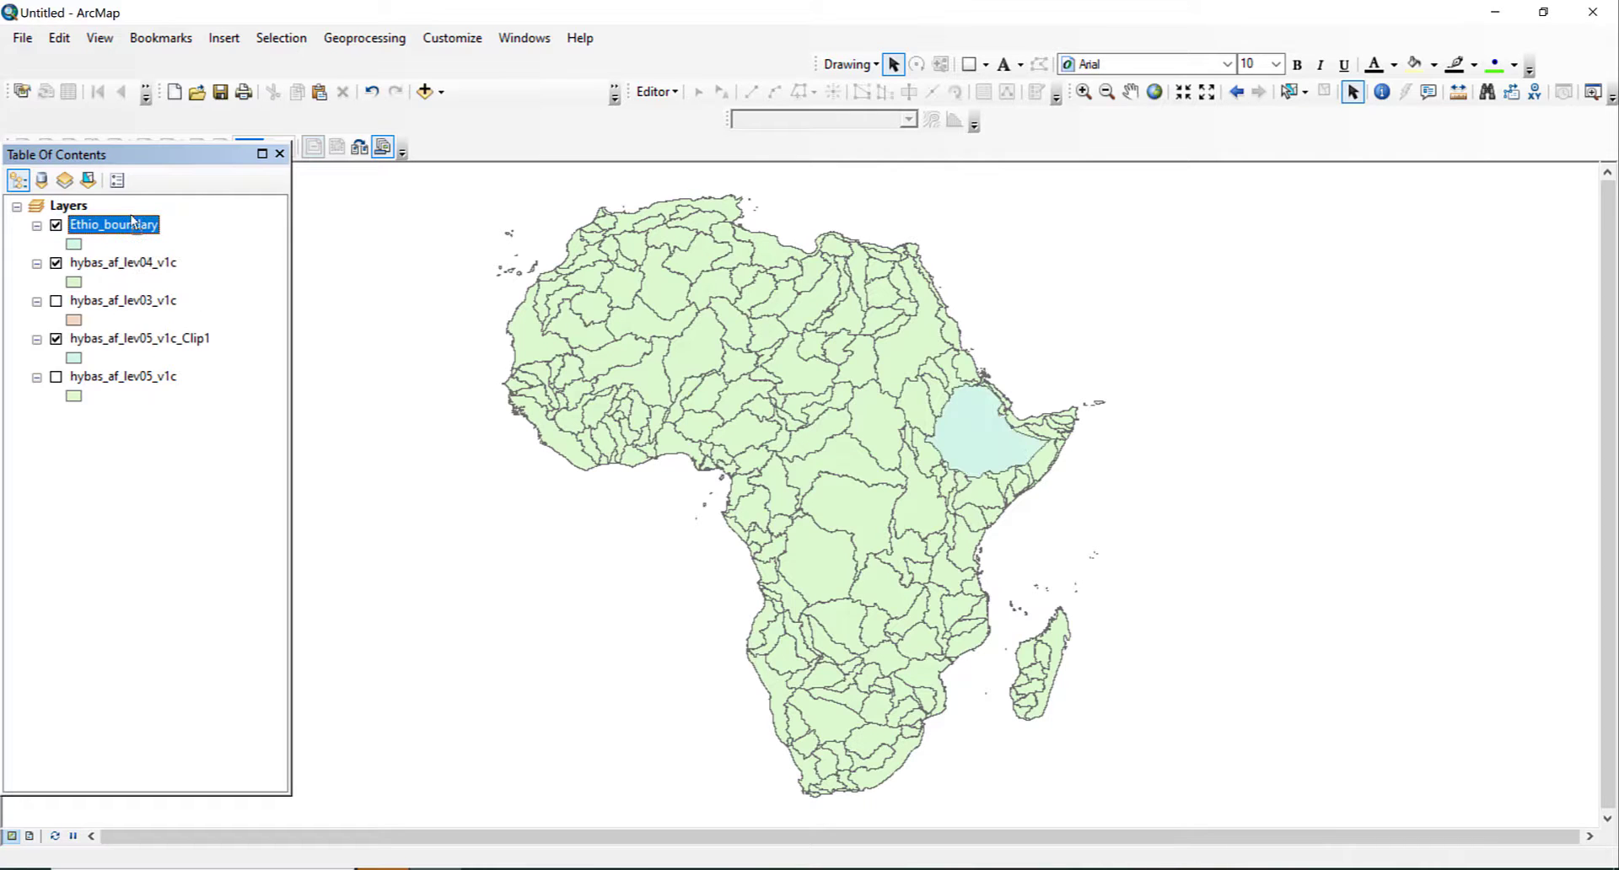
- Give Ethio_boundary a pink fill symbol
left_click(75, 244)
left_click(1021, 245)
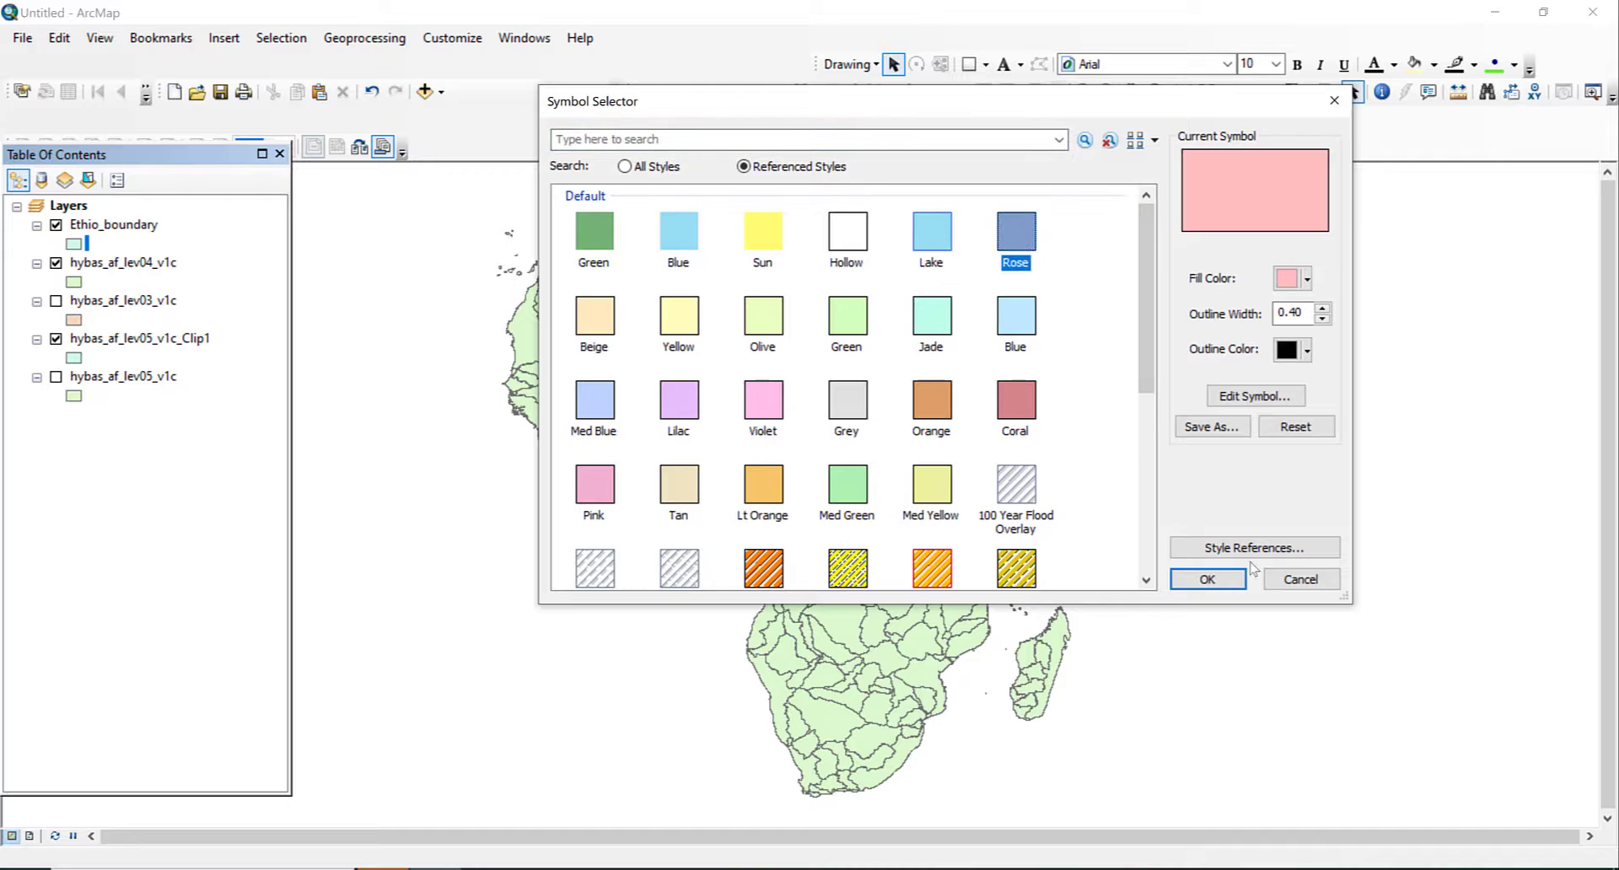
left_click(1214, 586)
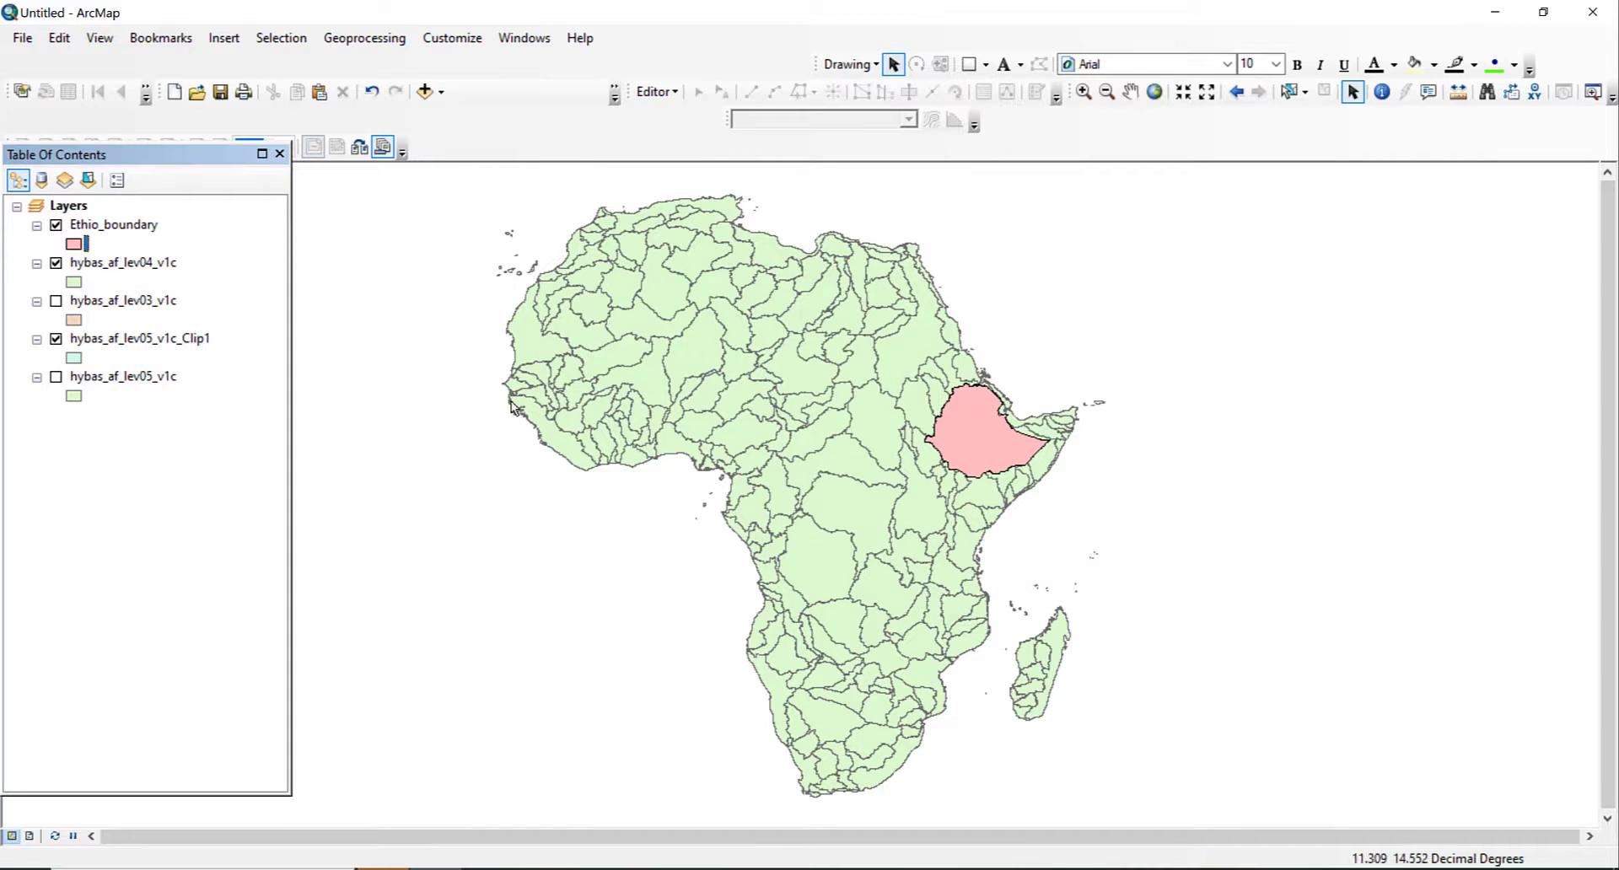
- Change Ethio_boundary to a Hollow symbol and hide hybas_af_lev05_v1c_Clip1
left_click(75, 244)
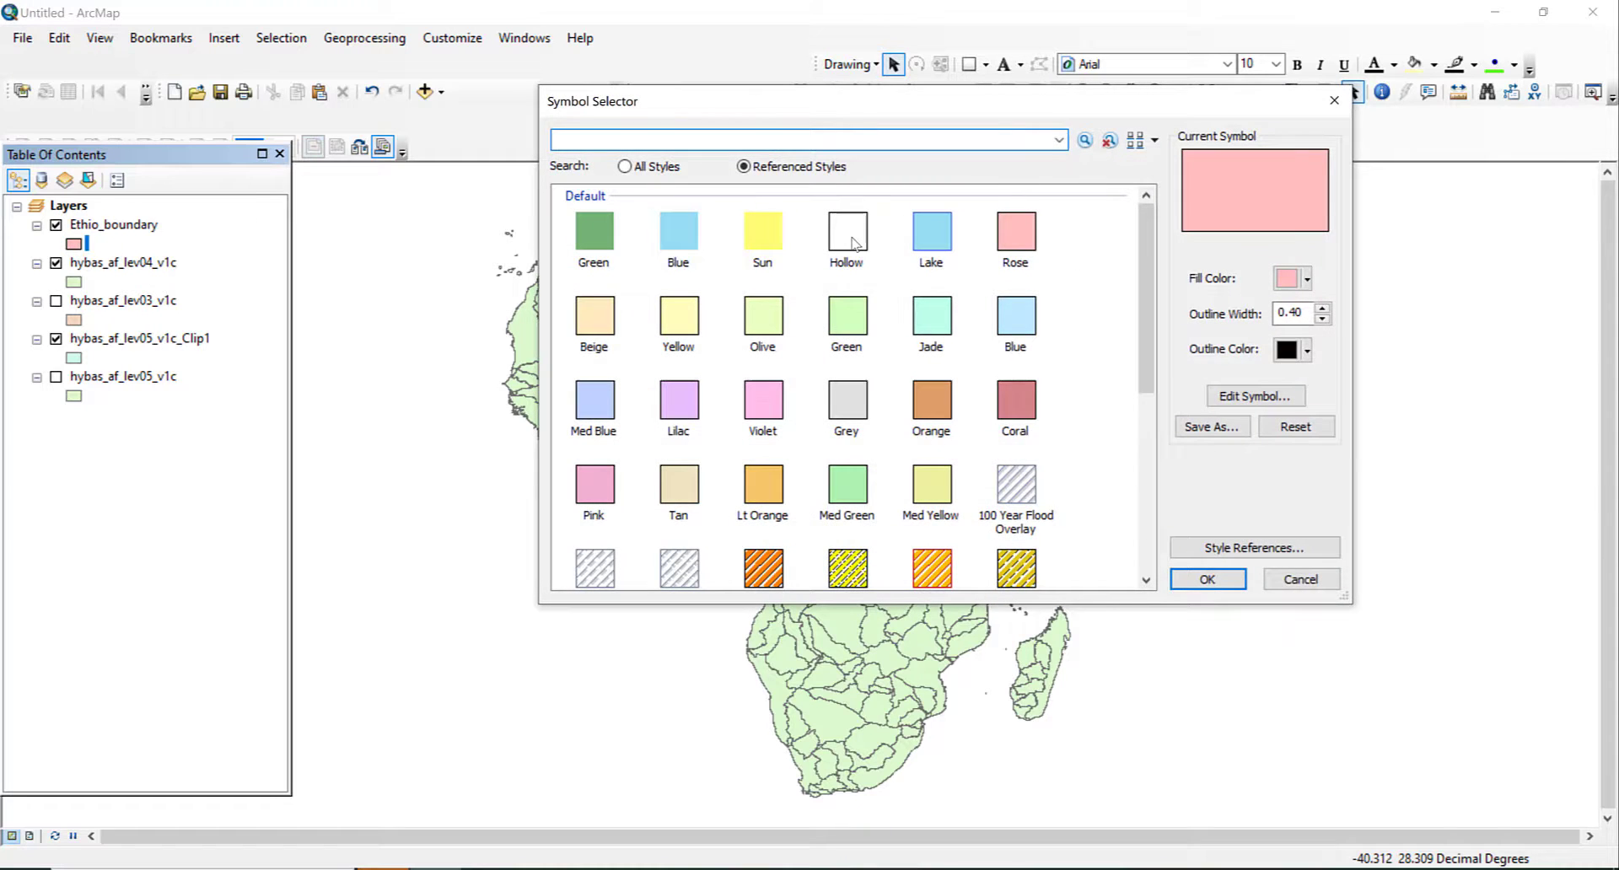
double_click(850, 239)
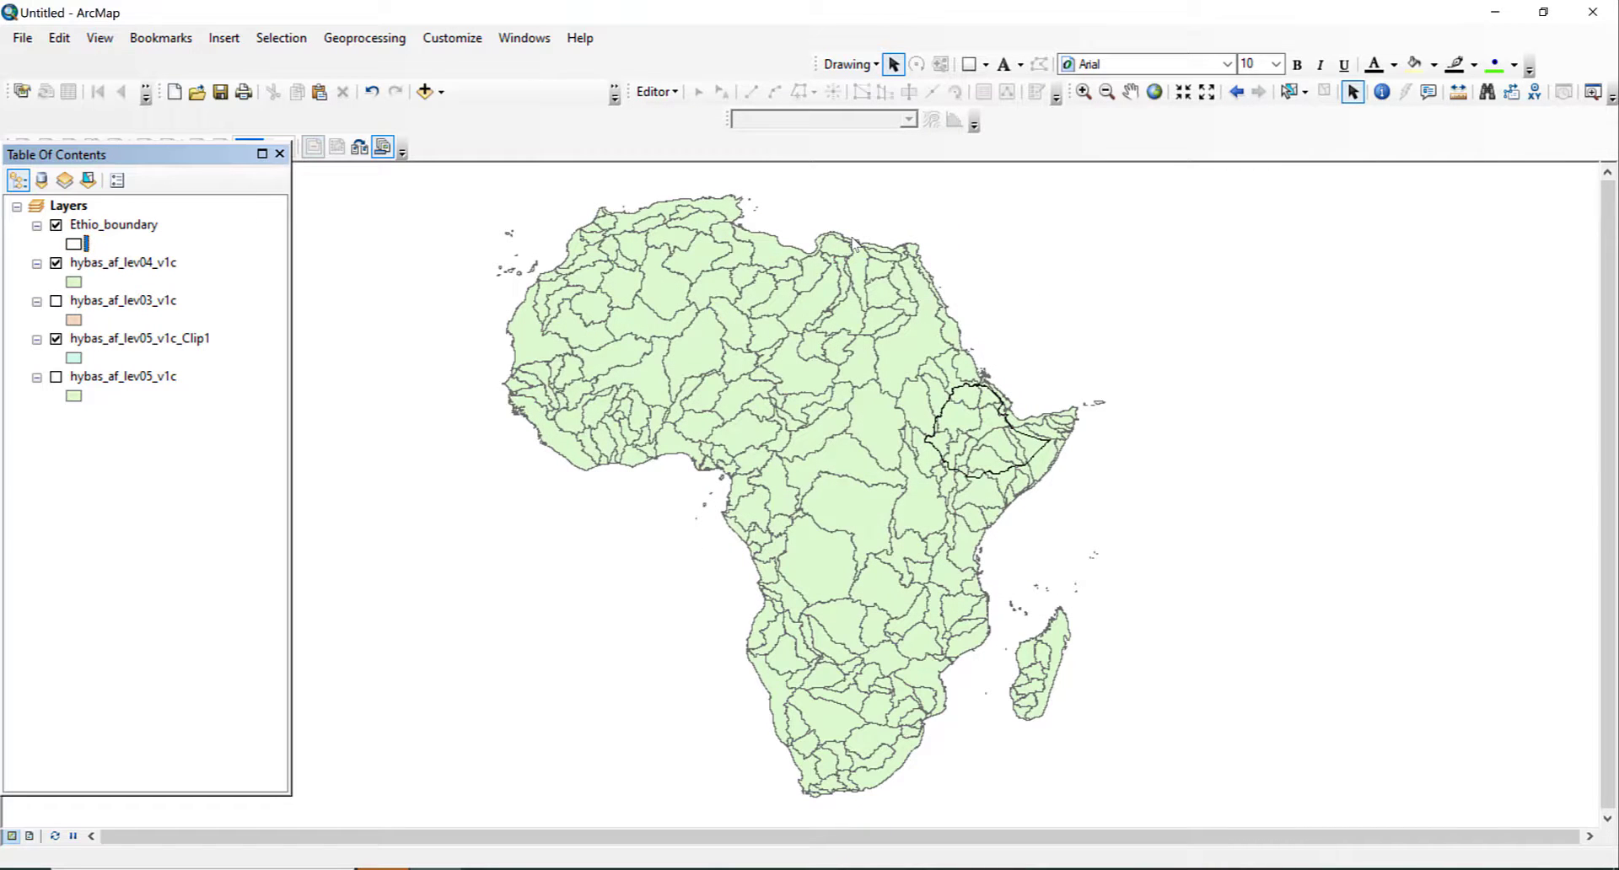
left_click(57, 341)
- Run Geoprocessing Clip with hybas_af_lev04_v1c as input and Ethio_boundary as clip features
left_click(393, 42)
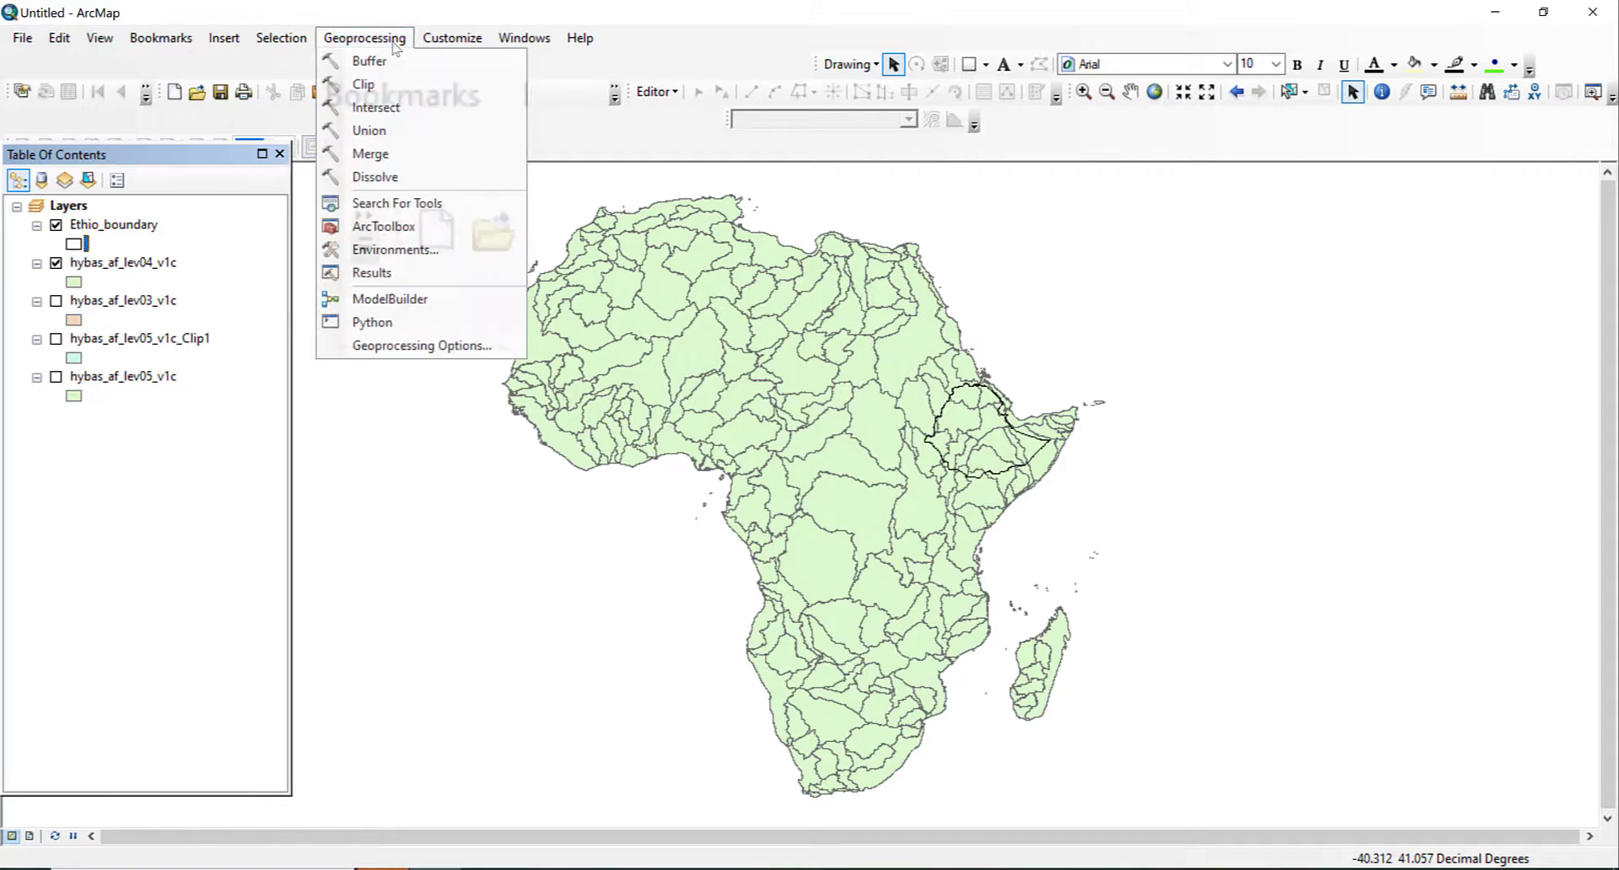
left_click(403, 88)
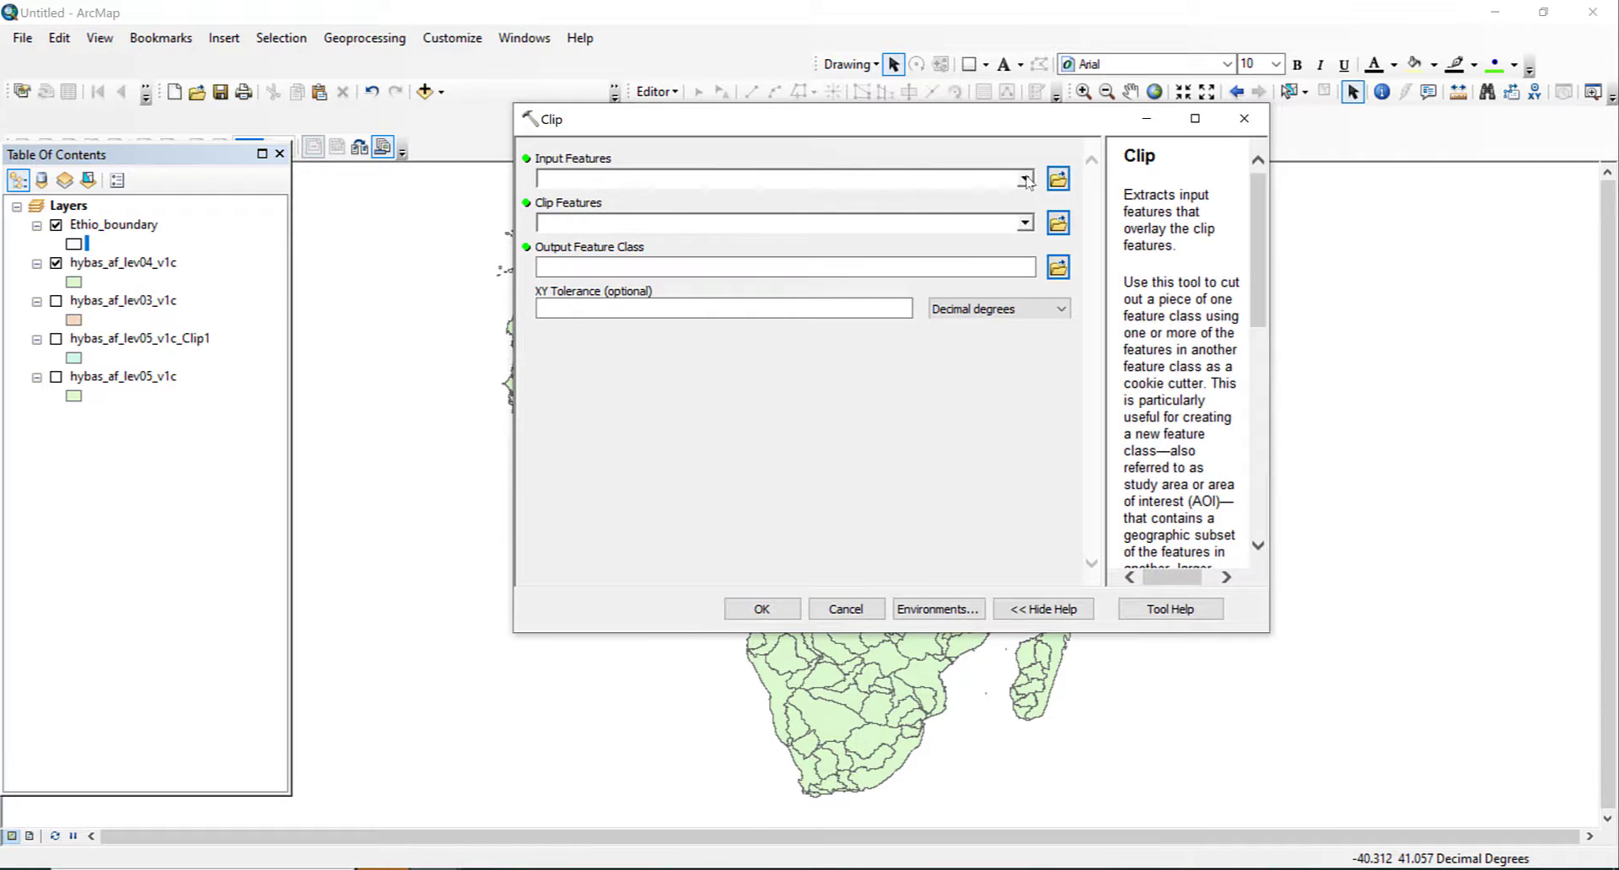
left_click(1025, 179)
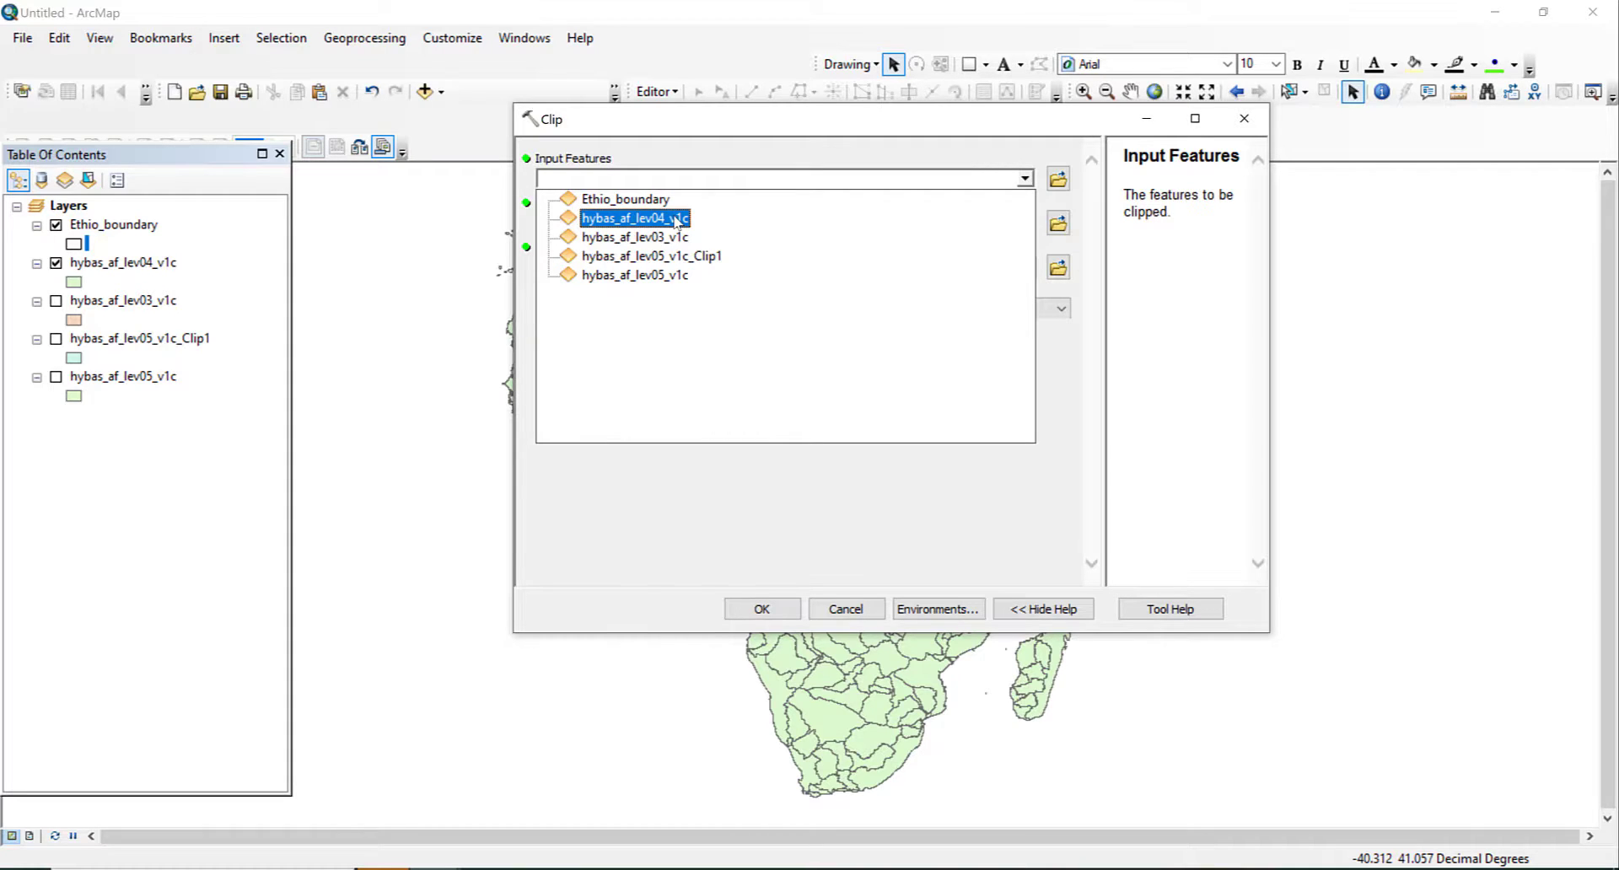
left_click(677, 221)
left_click(1025, 224)
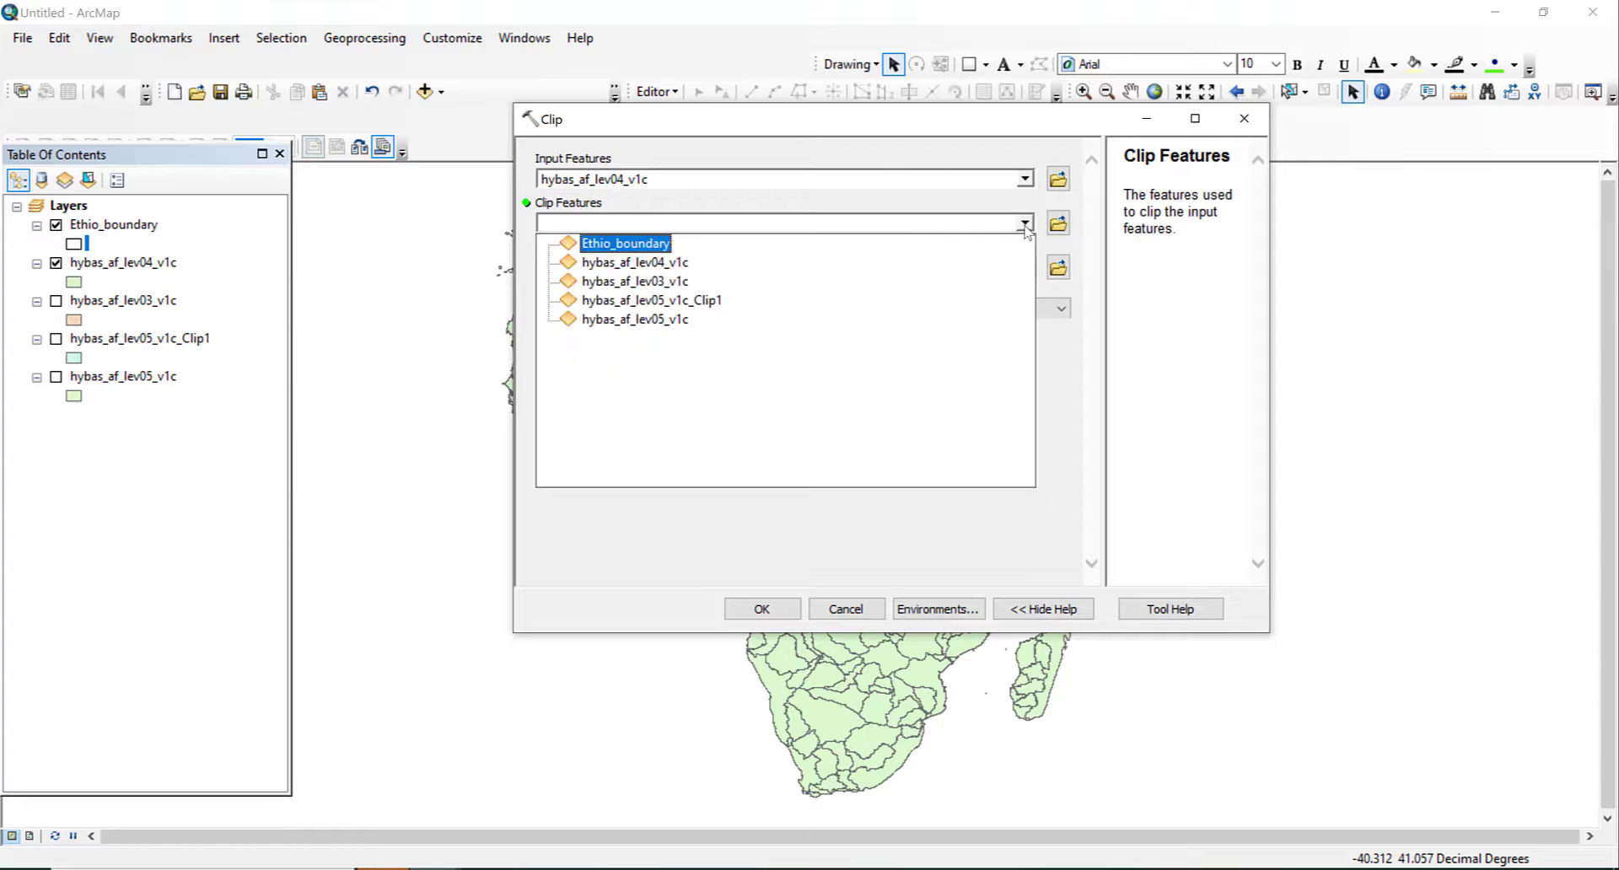
left_click(633, 244)
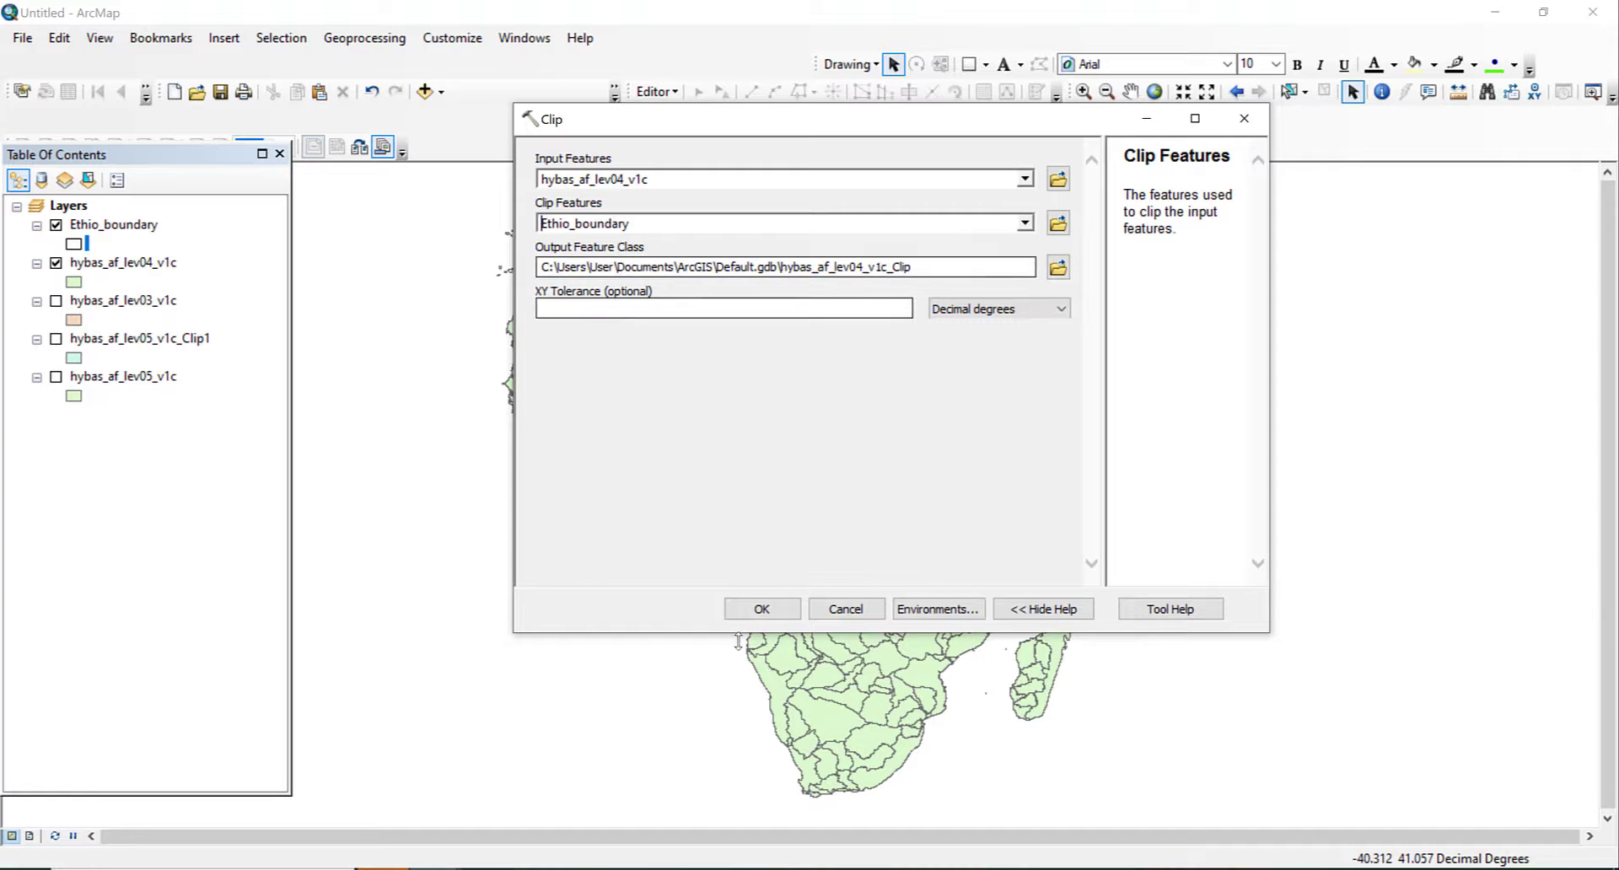
left_click(761, 608)
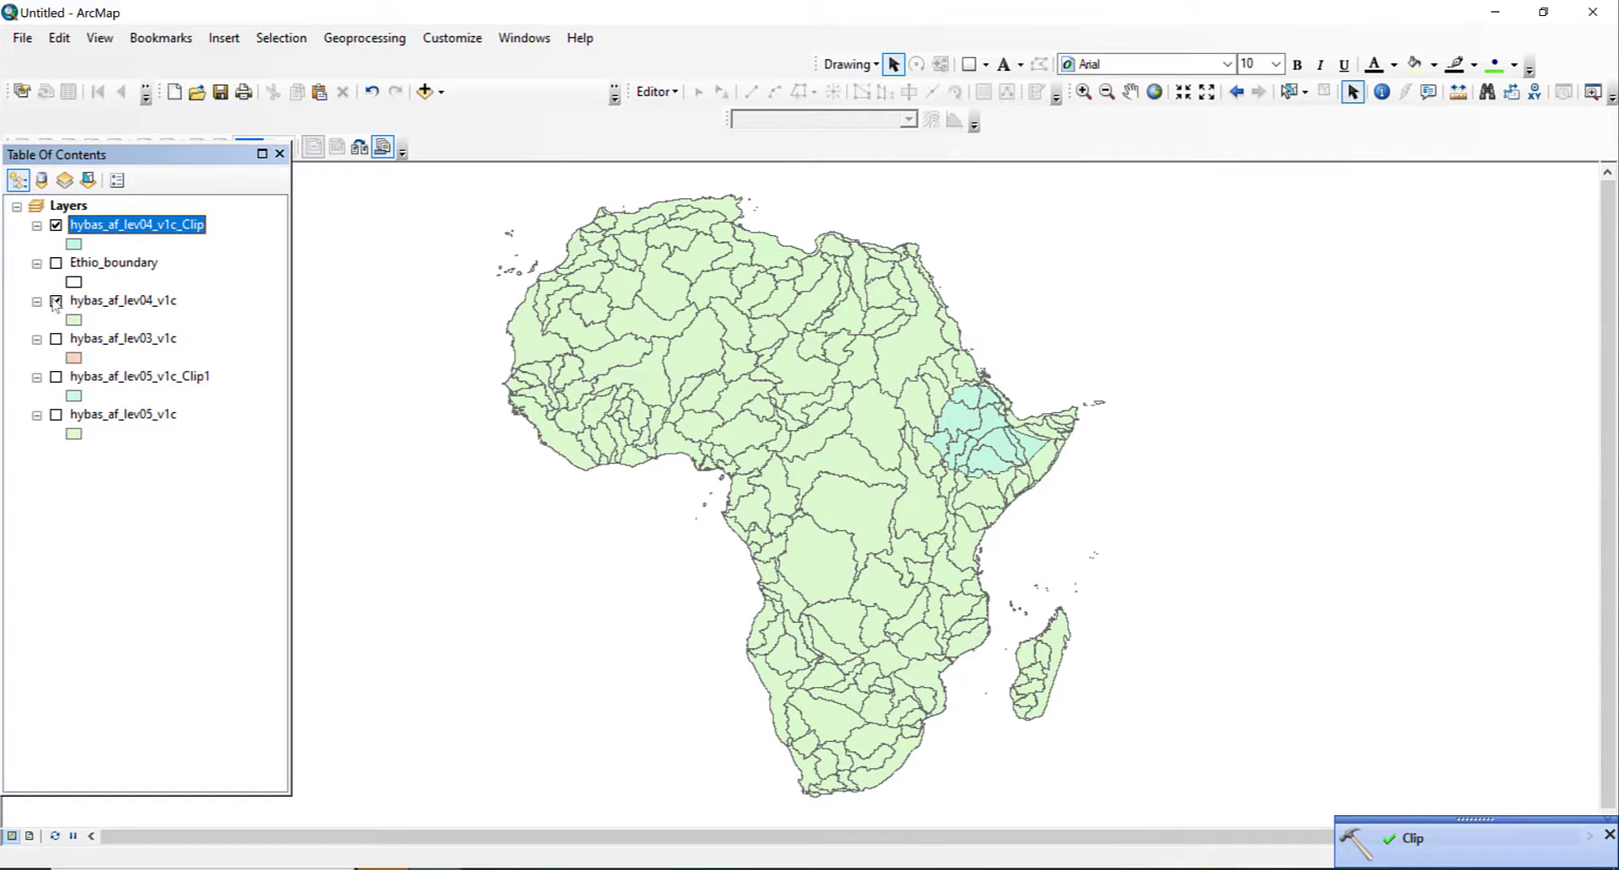
- Hide the Africa level 4 basins, zoom to the level 4 clip, then swap it for the level 5 clip
left_click(55, 302)
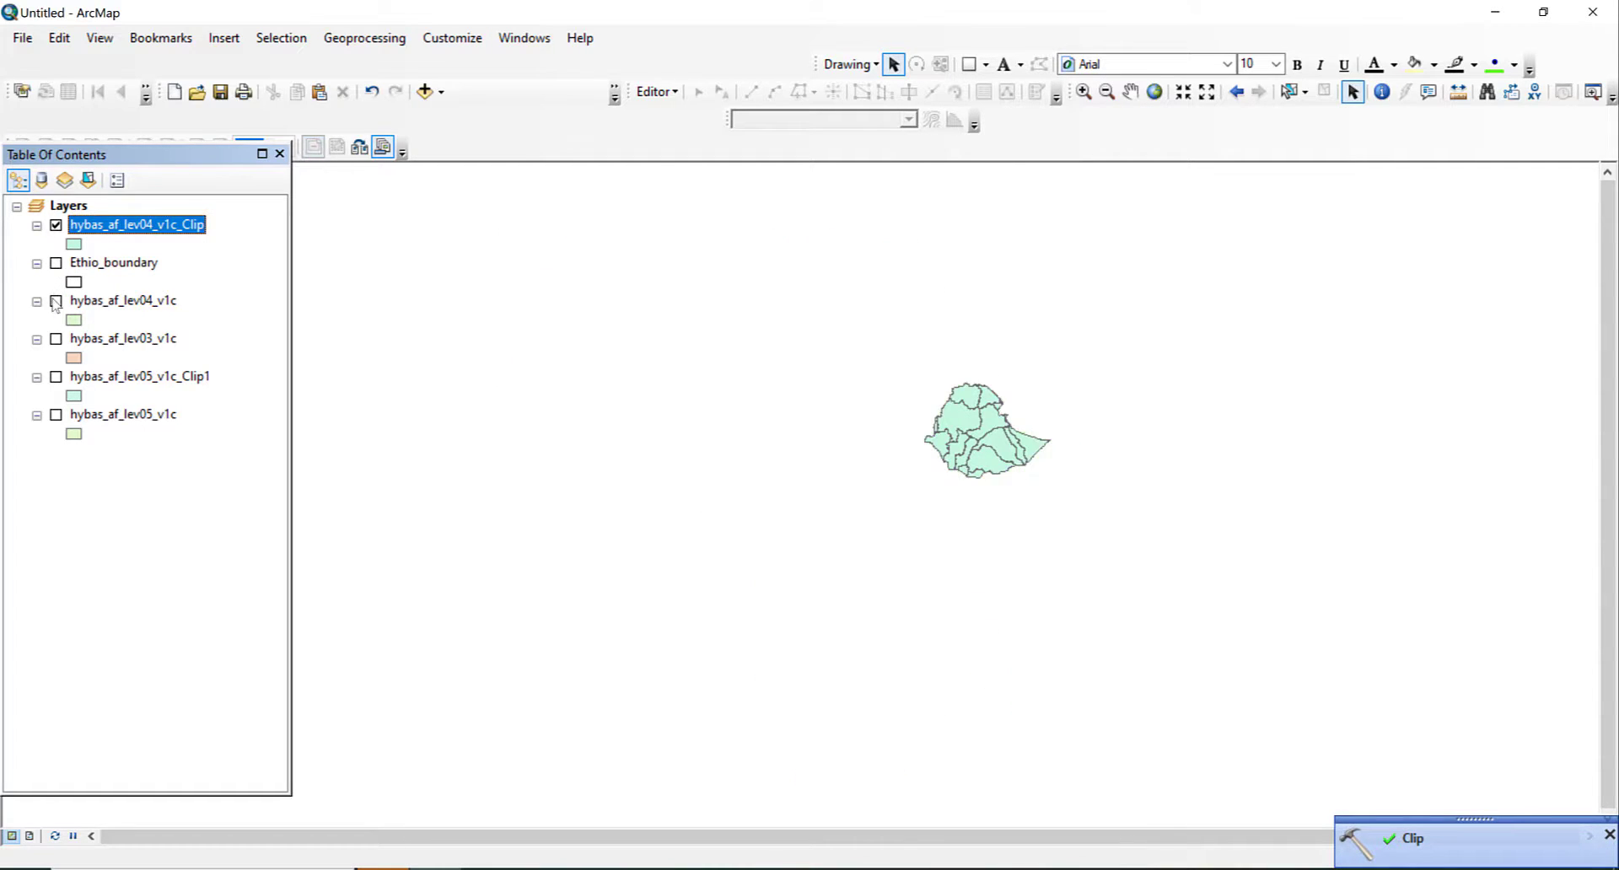
right_click(152, 234)
left_click(223, 341)
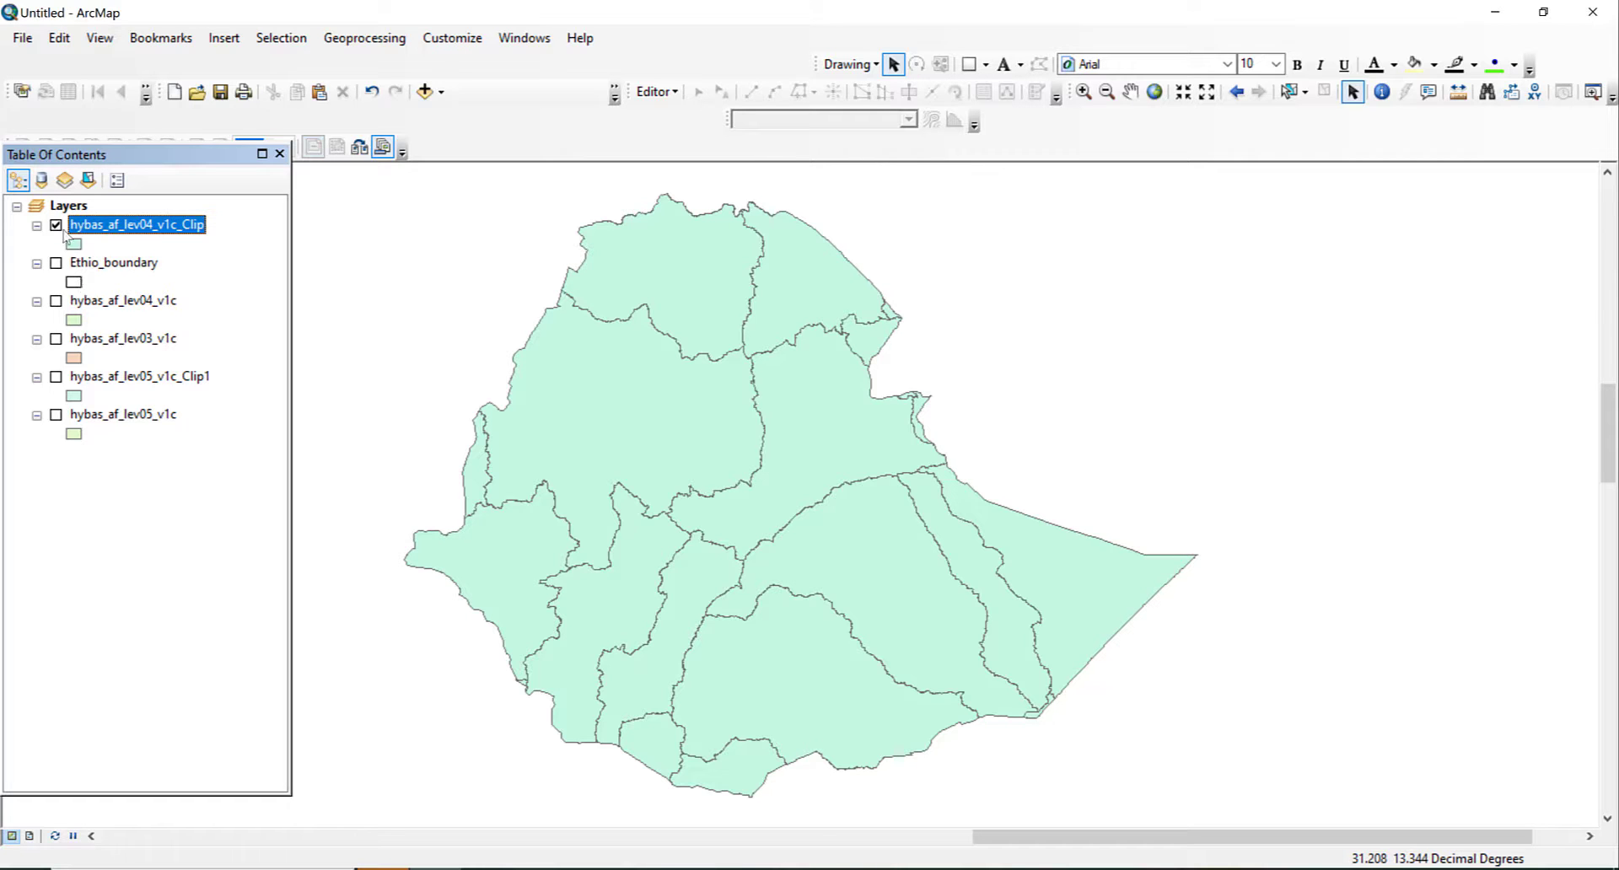
left_click(55, 226)
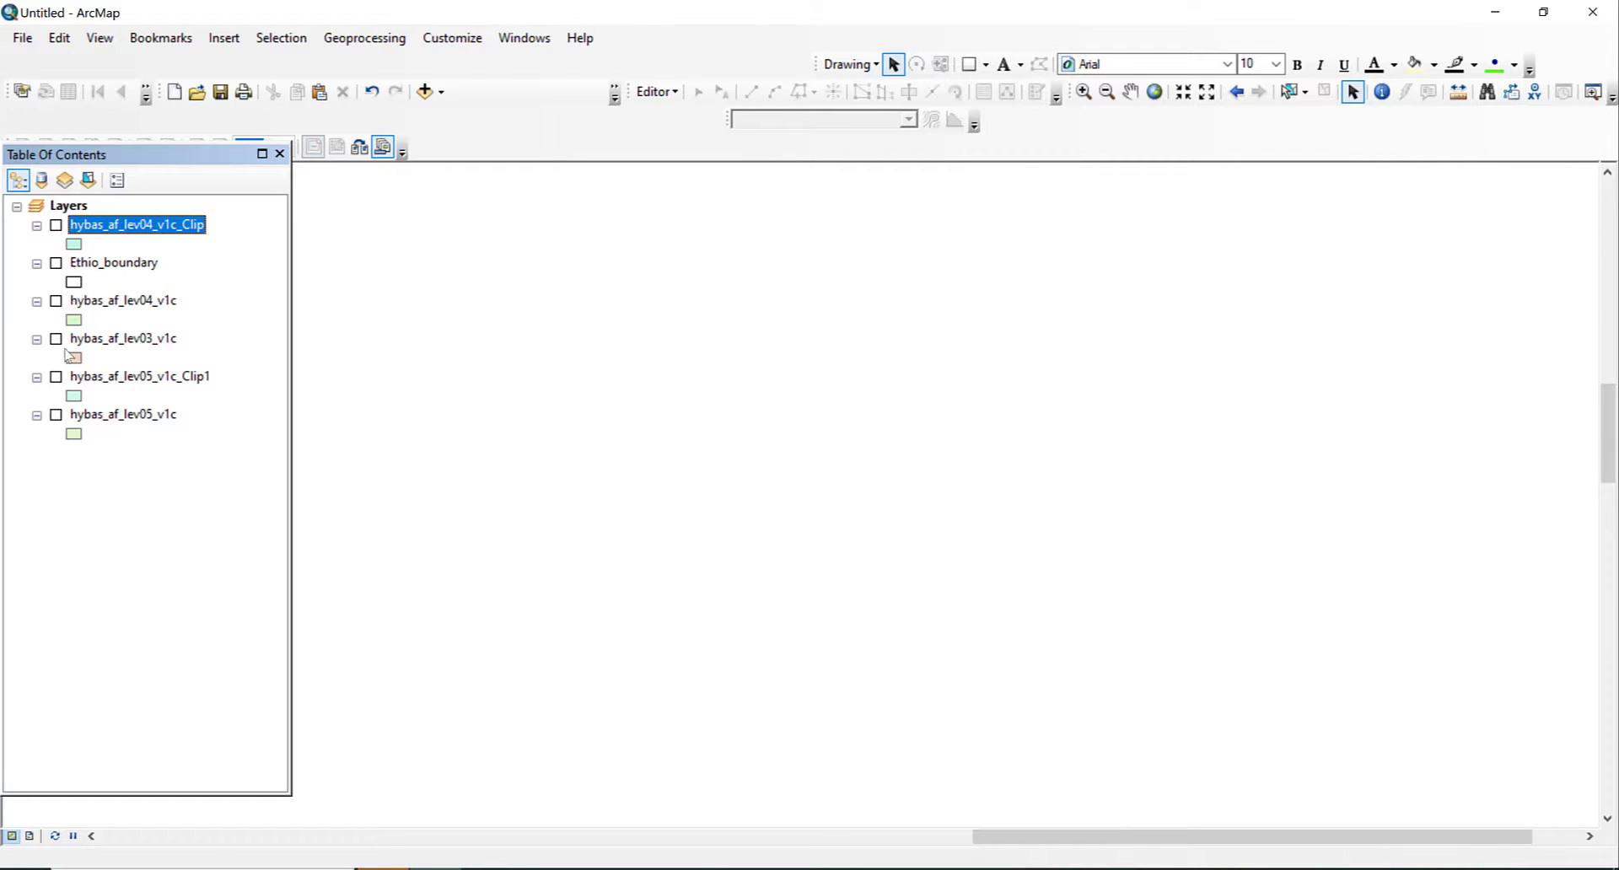
left_click(56, 376)
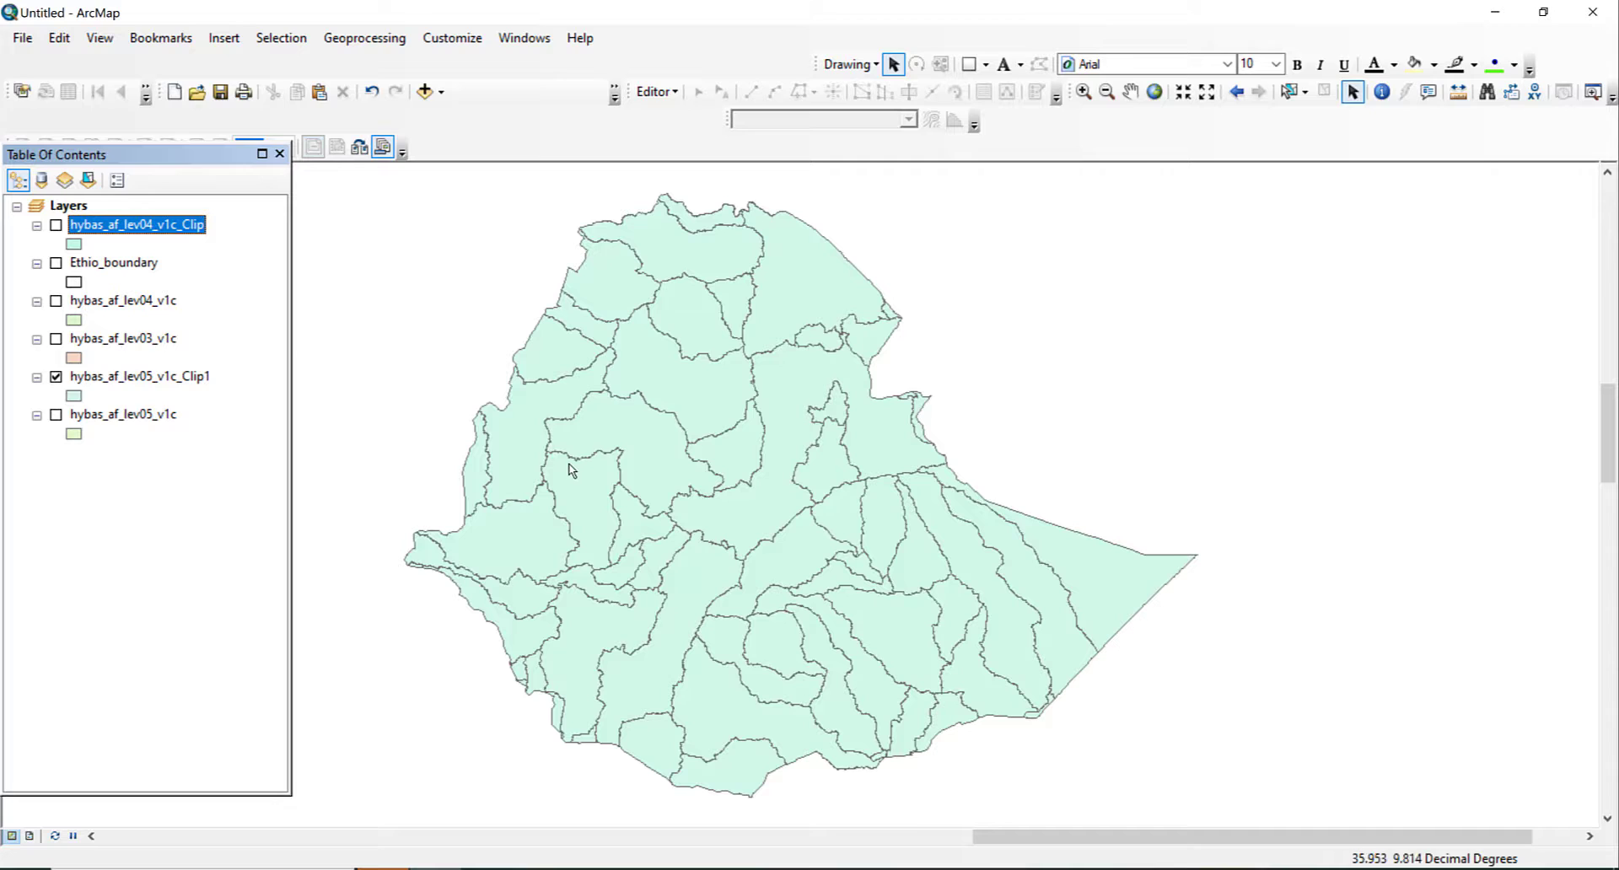